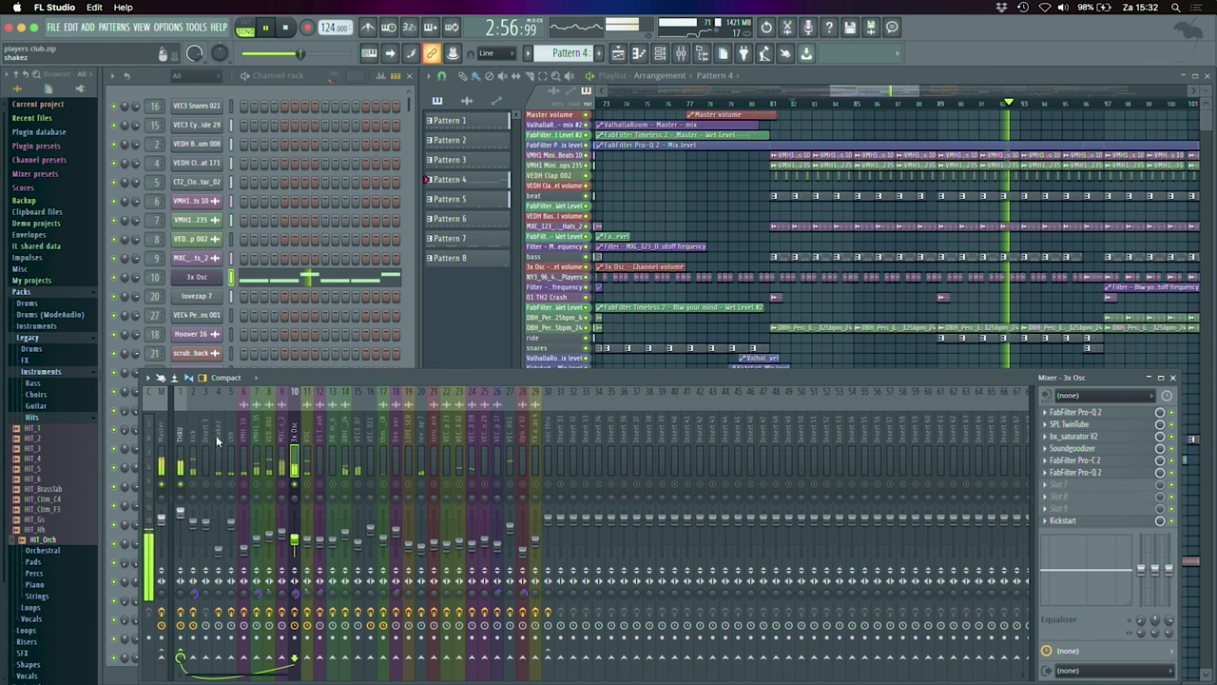
Step: Stop playback and inspect the FabFilter Pro-Q 2 equalizer on the THRU mixer track
{"action": "key", "text": "space"}
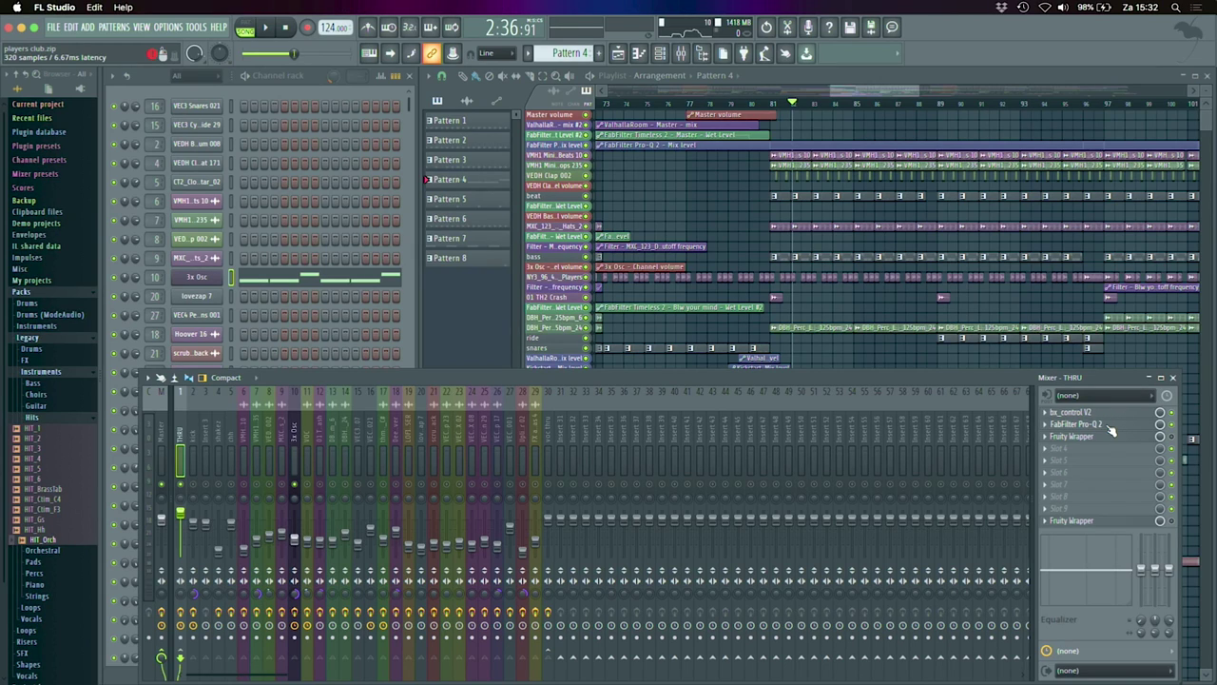
{"action": "left_click", "coordinate": [1106, 425]}
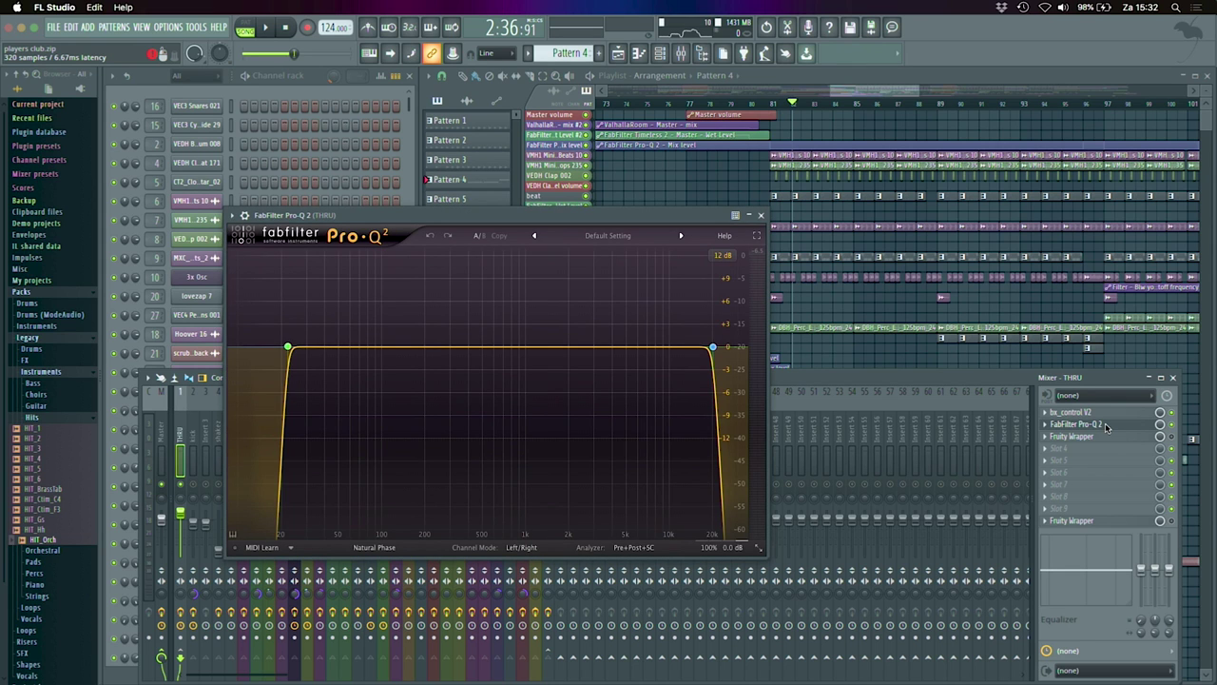
{"action": "left_click", "coordinate": [1106, 425]}
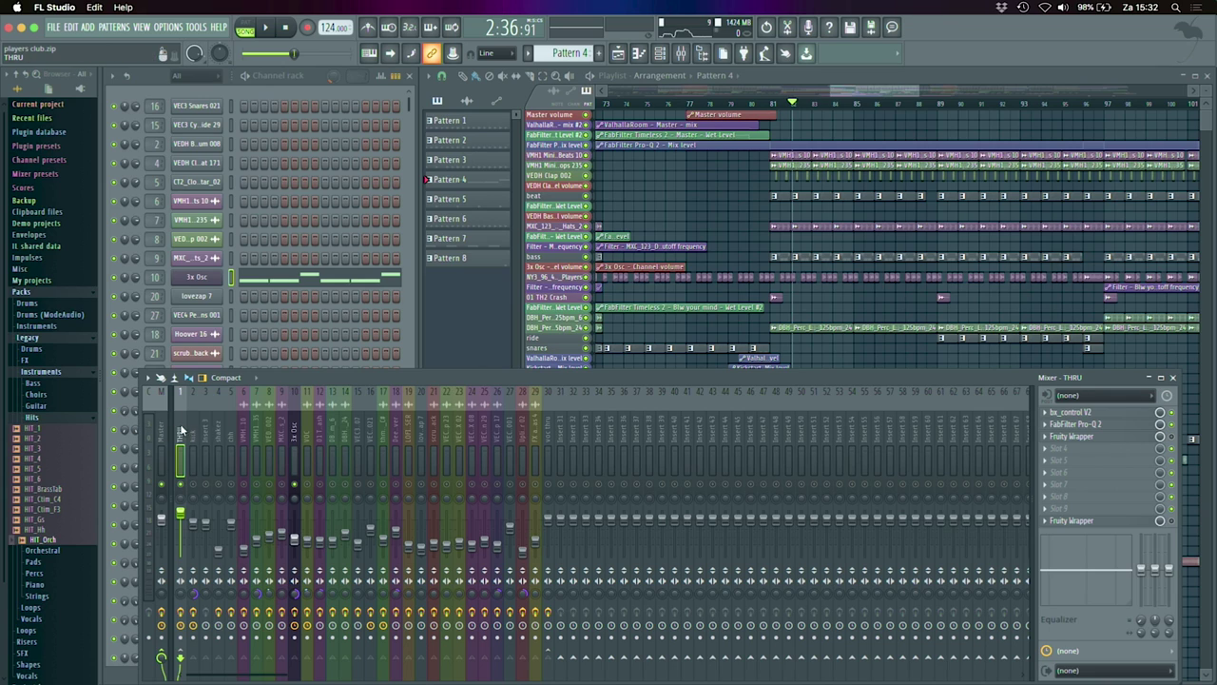
Step: Play the arrangement from around bar 82 with the mixer shown to check the vocal track's levels
{"action": "left_click", "coordinate": [894, 96]}
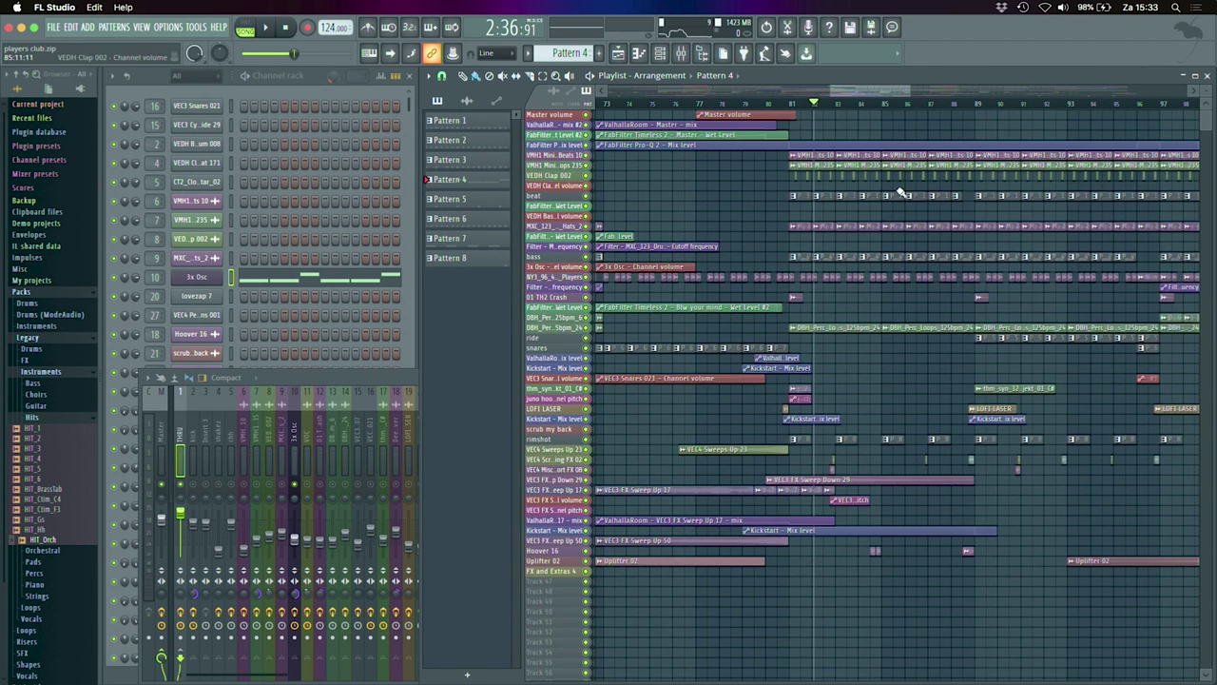
{"action": "left_click_drag", "start_coordinate": [908, 91], "coordinate": [879, 96]}
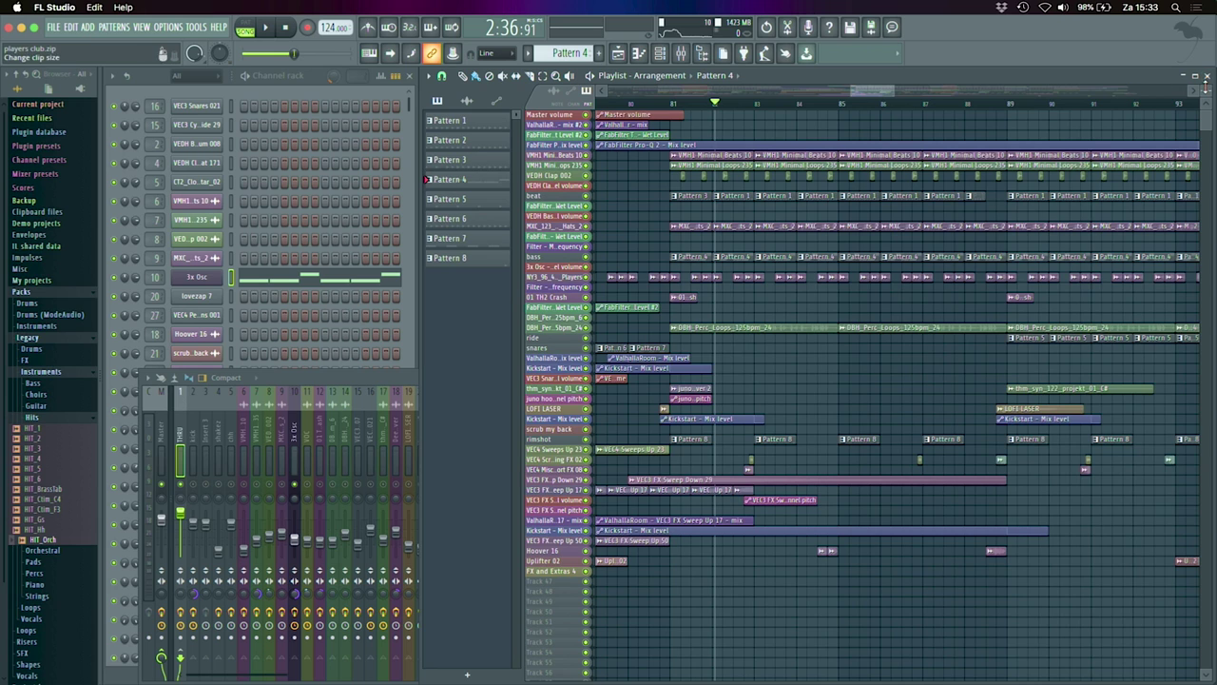
{"action": "scroll", "coordinate": [956, 175], "scroll_direction": "up", "scroll_amount": 2}
{"action": "scroll", "coordinate": [945, 178], "scroll_direction": "down", "scroll_amount": 5}
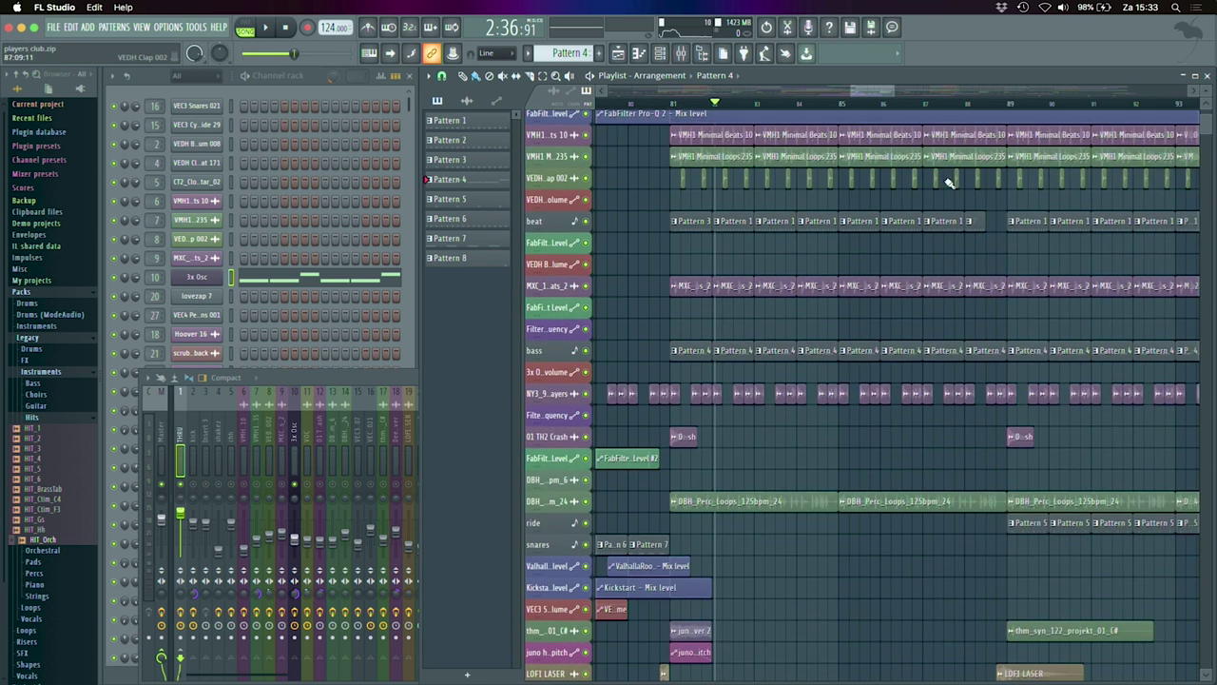
{"action": "key", "text": "space"}
{"action": "key", "text": "F9"}
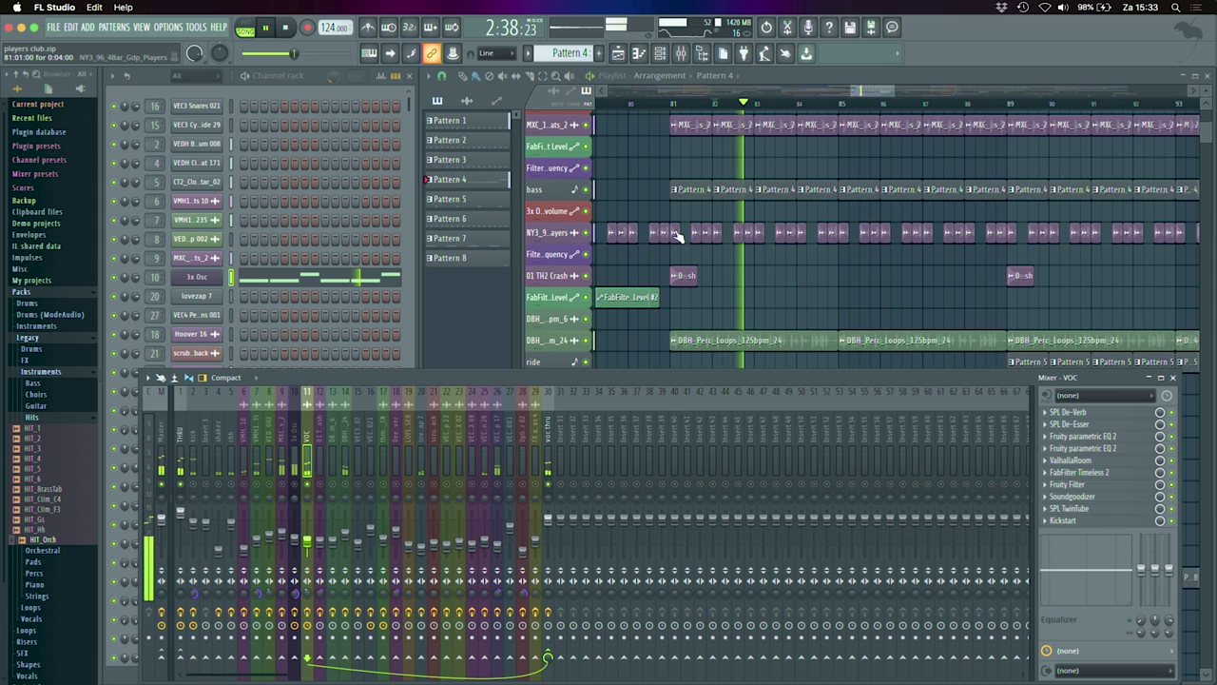
Step: Stop playback and open the channel settings of the NY3_96_4Bar_Gdp_Players vocal clip in the playlist
{"action": "key", "text": "F9"}
{"action": "key", "text": "space"}
{"action": "left_click", "coordinate": [789, 235]}
{"action": "key", "text": "Escape"}
{"action": "double_click", "coordinate": [789, 235]}
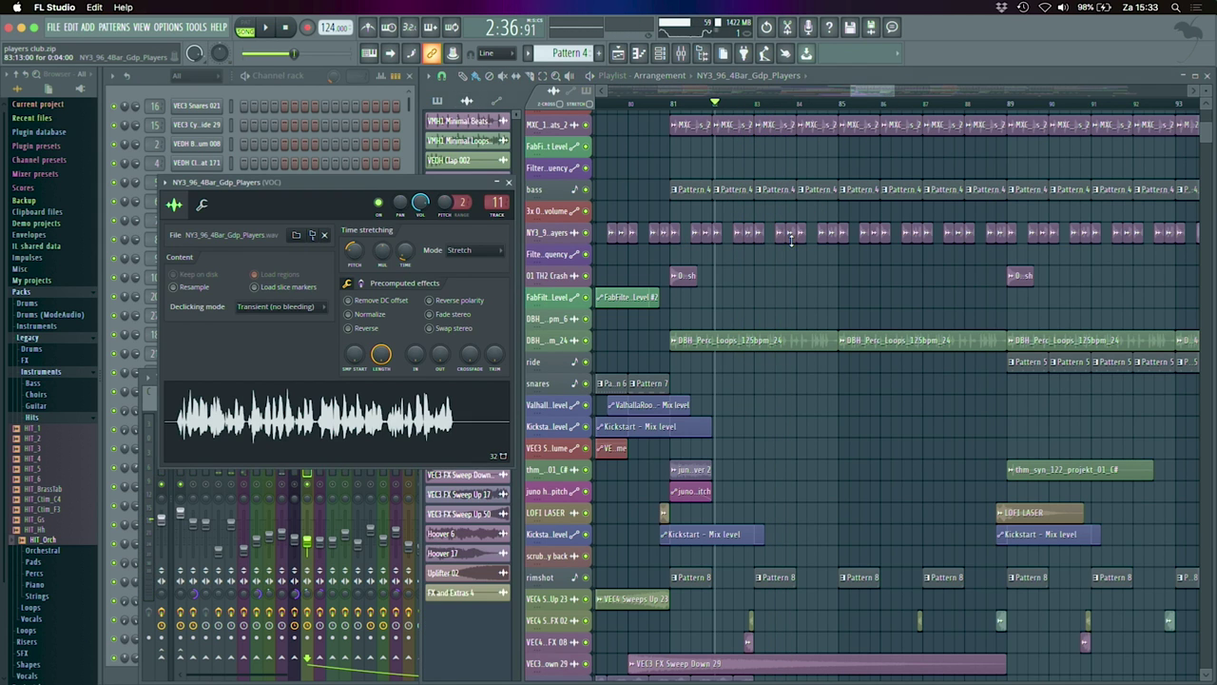
Step: Copy the vocal sample's time-stretching pitch value and preview the sample
{"action": "right_click", "coordinate": [353, 251]}
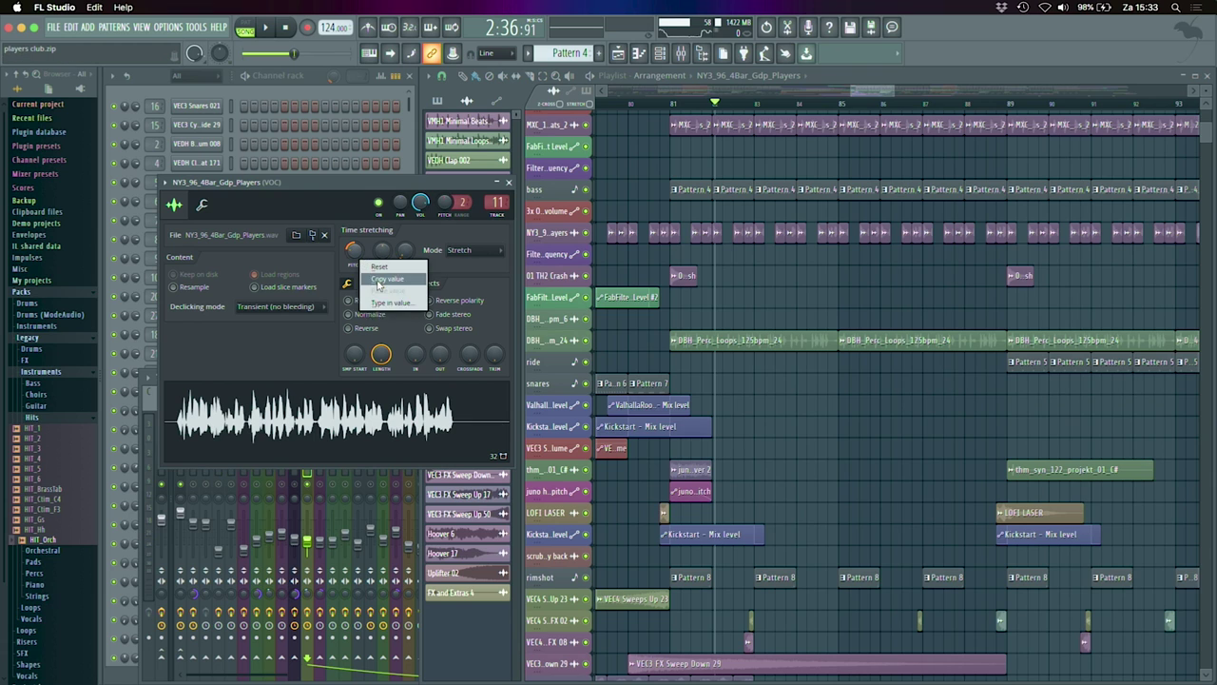
{"action": "left_click", "coordinate": [379, 282]}
{"action": "right_click", "coordinate": [353, 250]}
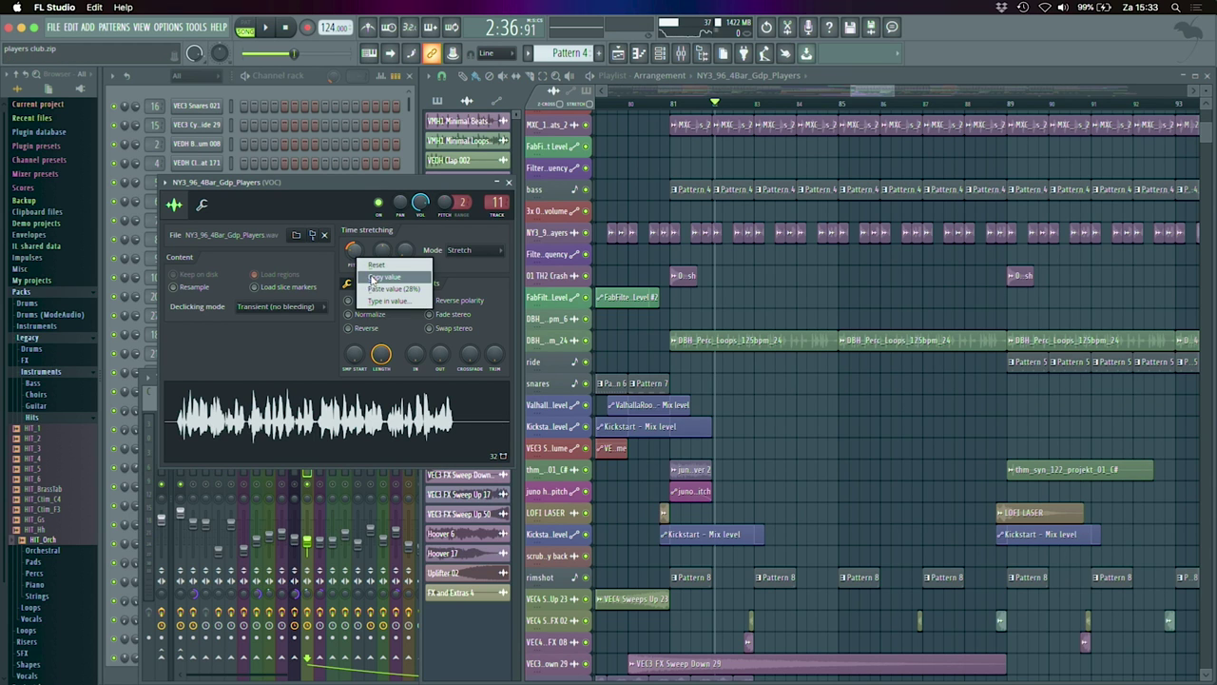
{"action": "left_click", "coordinate": [377, 289]}
{"action": "left_click", "coordinate": [485, 205]}
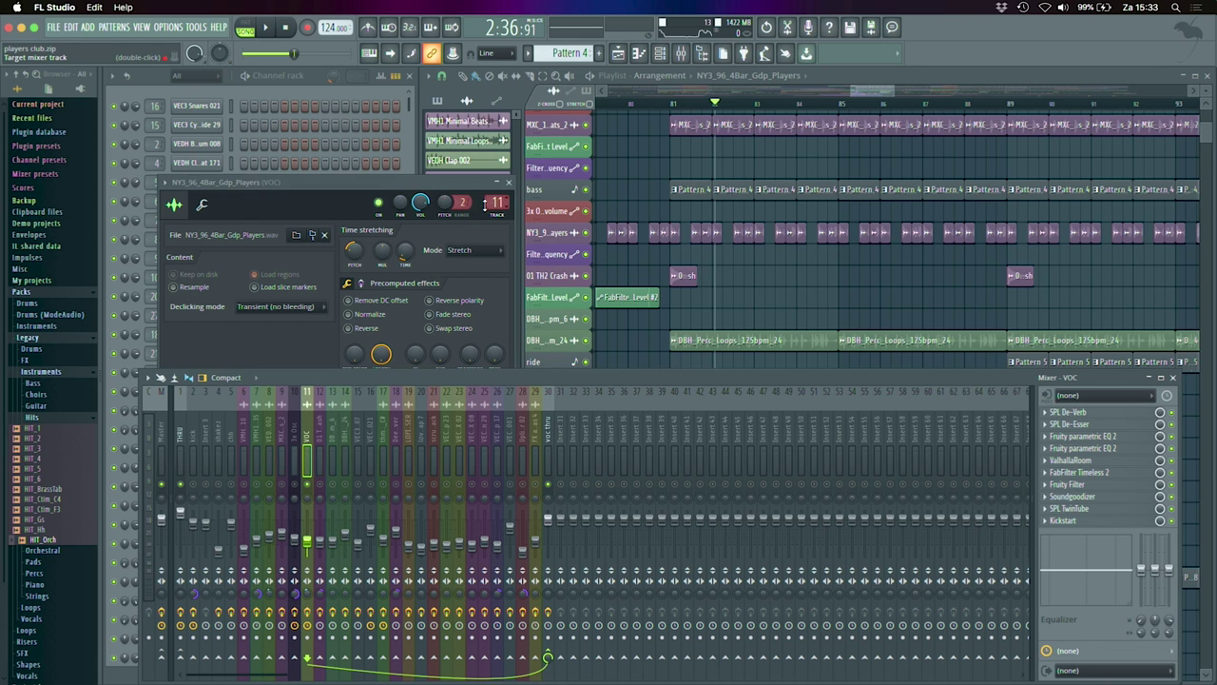
{"action": "left_click", "coordinate": [704, 240]}
{"action": "left_click", "coordinate": [361, 410]}
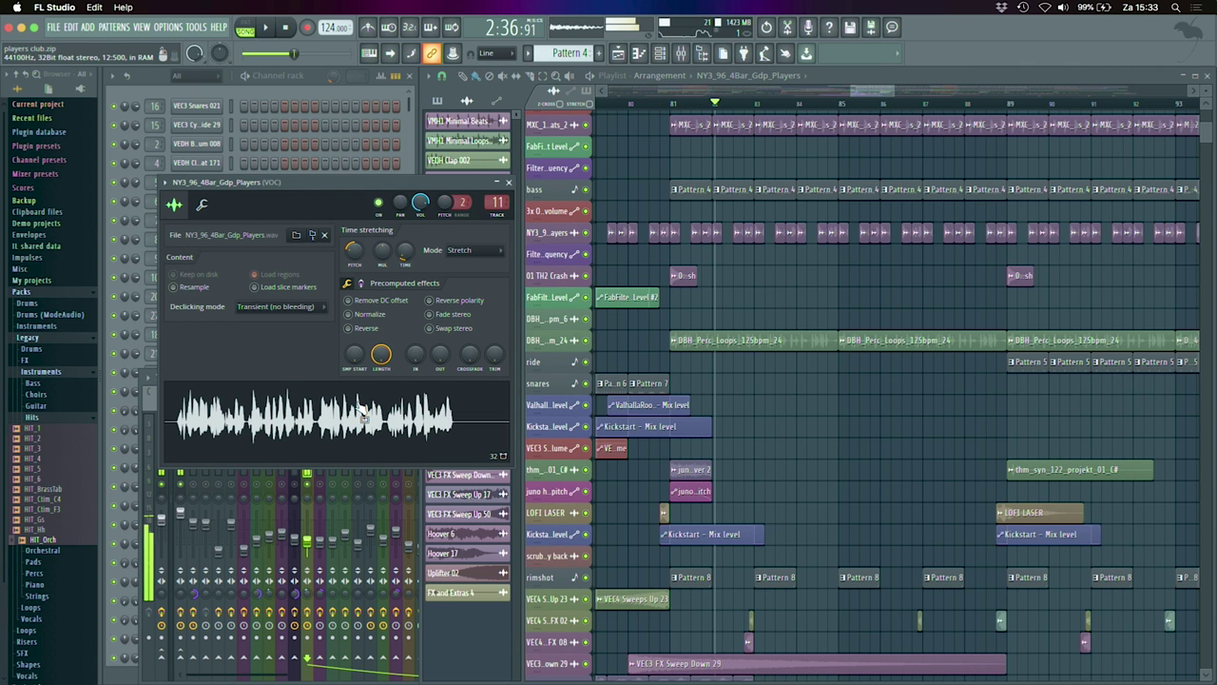
Step: Reset the vocal sample's pitch for comparison and restore it by pasting the copied 28% value
{"action": "right_click", "coordinate": [353, 247]}
{"action": "left_click", "coordinate": [355, 223]}
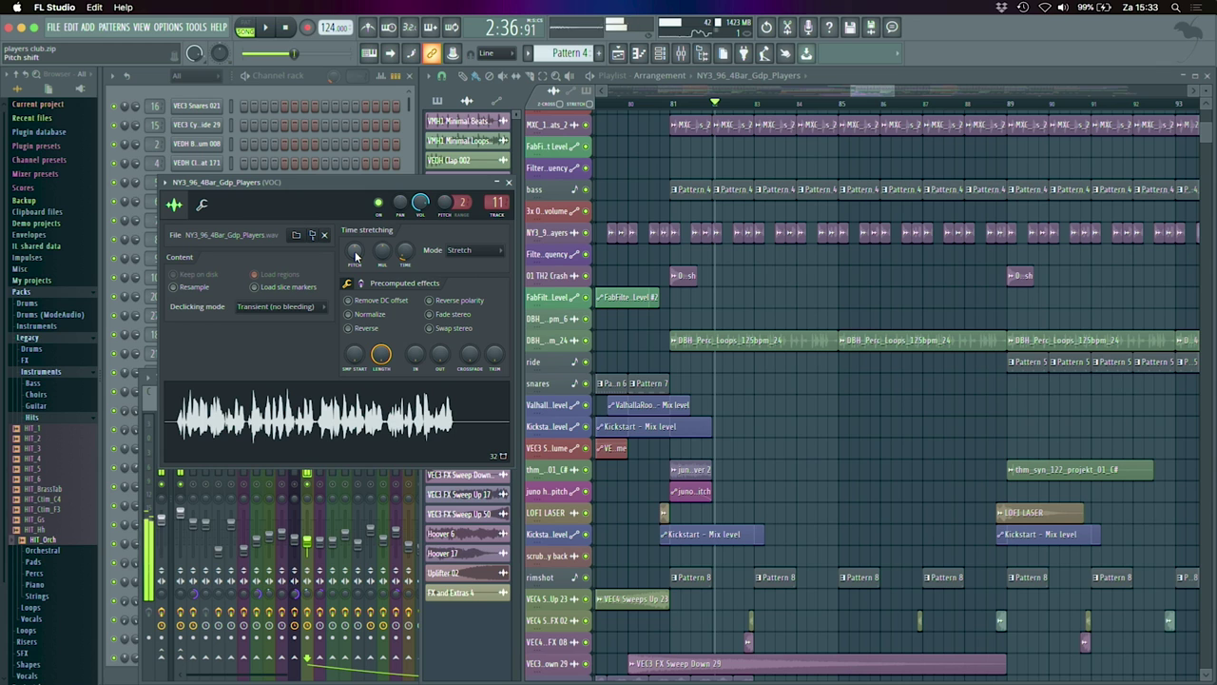
{"action": "right_click", "coordinate": [355, 253]}
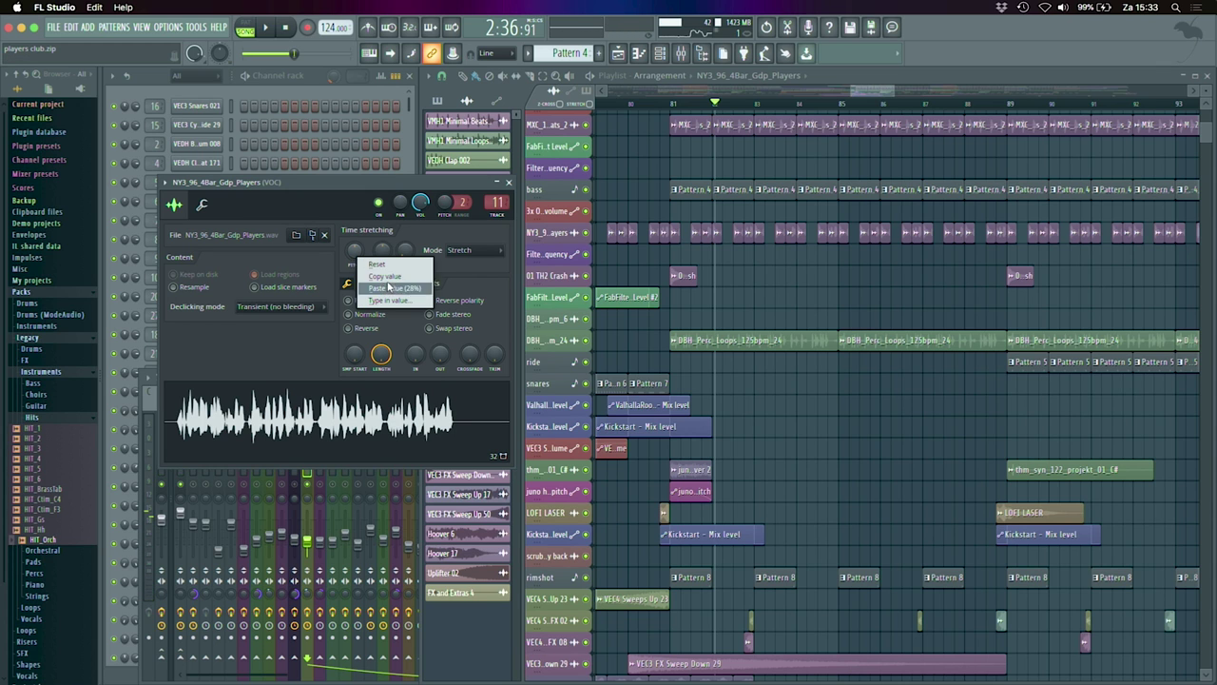
{"action": "left_click", "coordinate": [389, 289]}
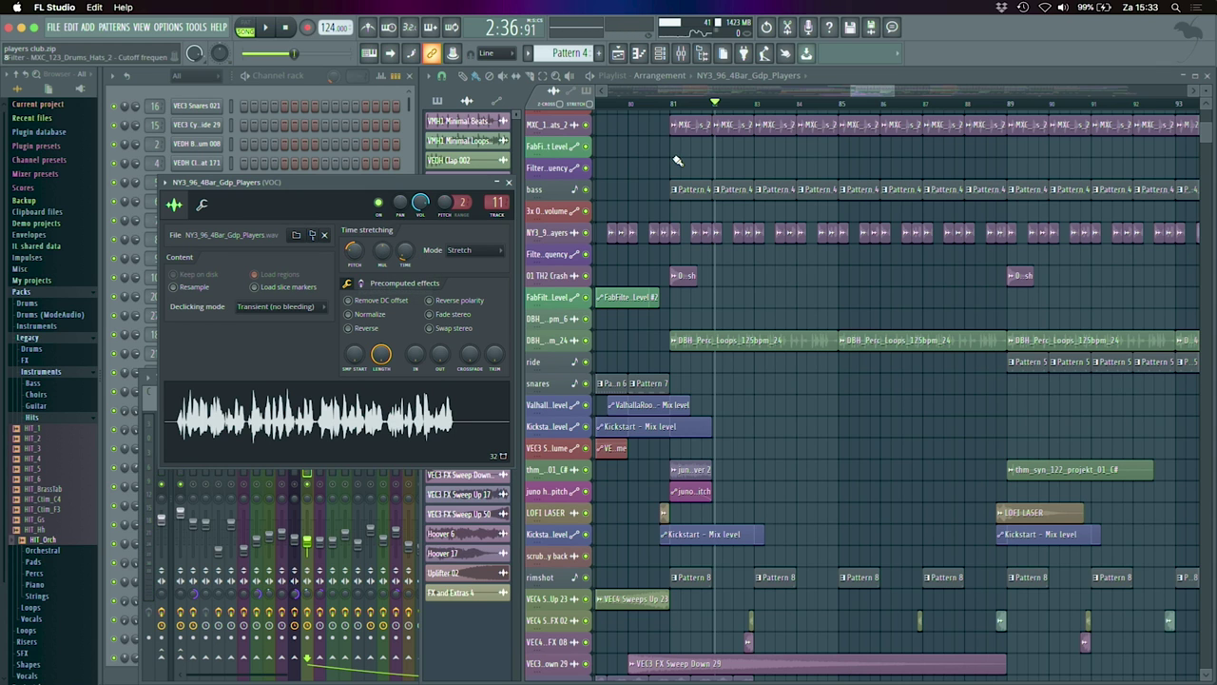
Step: Solo the NY3_96_4Bar_Gdp_Players playlist track and listen to it on its own
{"action": "left_click", "coordinate": [586, 232], "text": "ctrl"}
{"action": "key", "text": "space"}
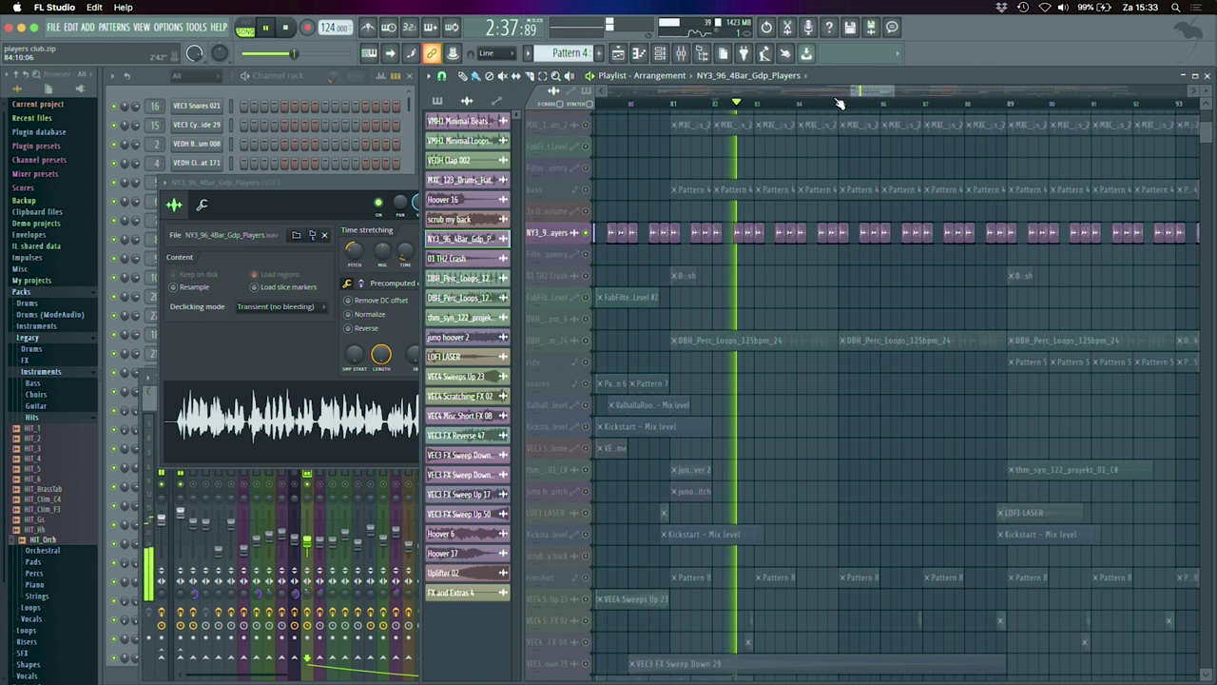
{"action": "left_click_drag", "start_coordinate": [891, 91], "coordinate": [1065, 88]}
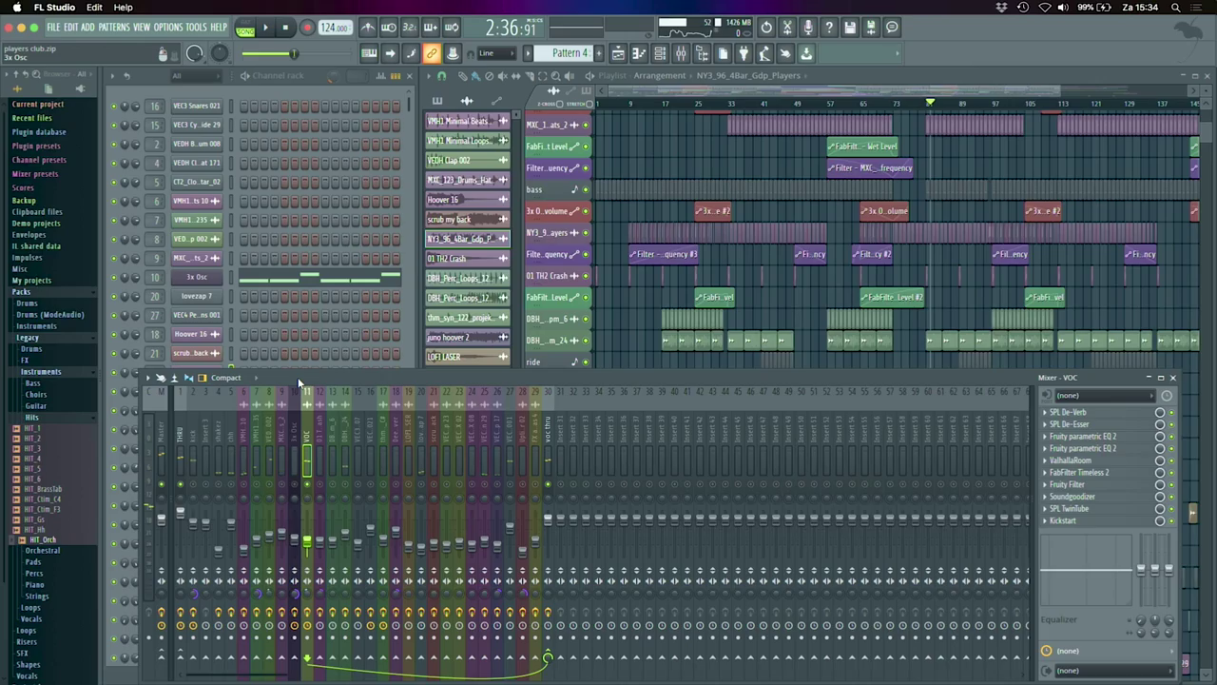
Step: Play the full mix from around bar 82, look over the playlist tracks, and stop playback
{"action": "key", "text": "space"}
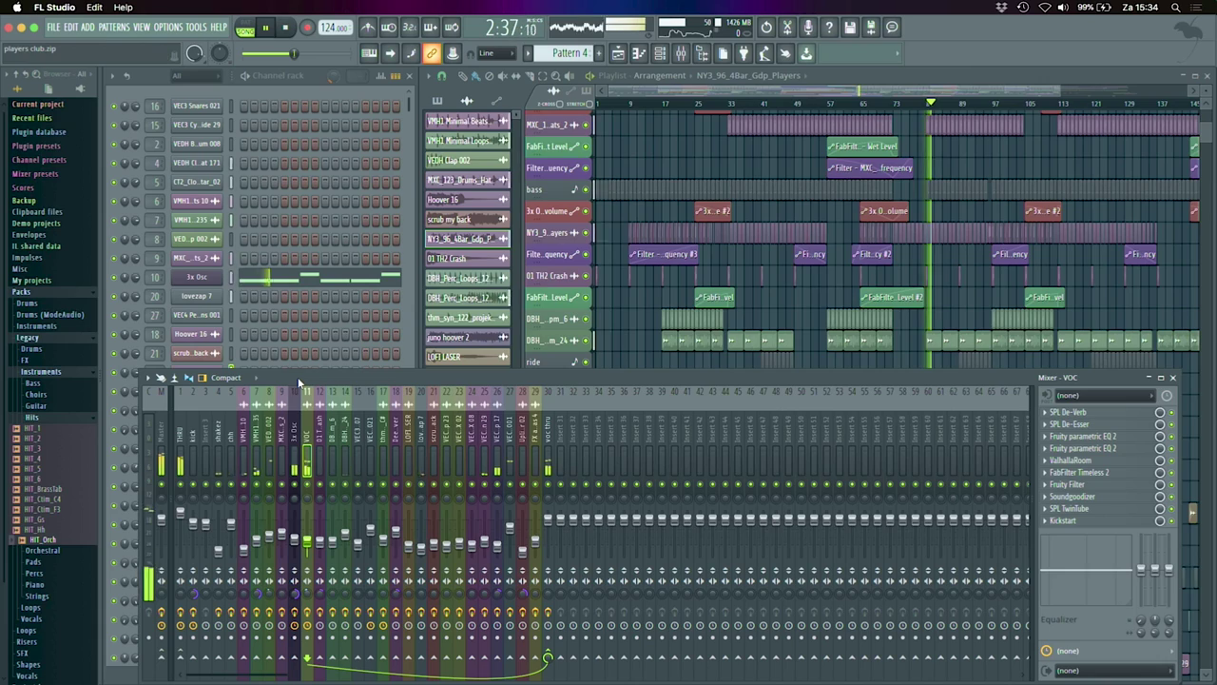
{"action": "left_click", "coordinate": [608, 93]}
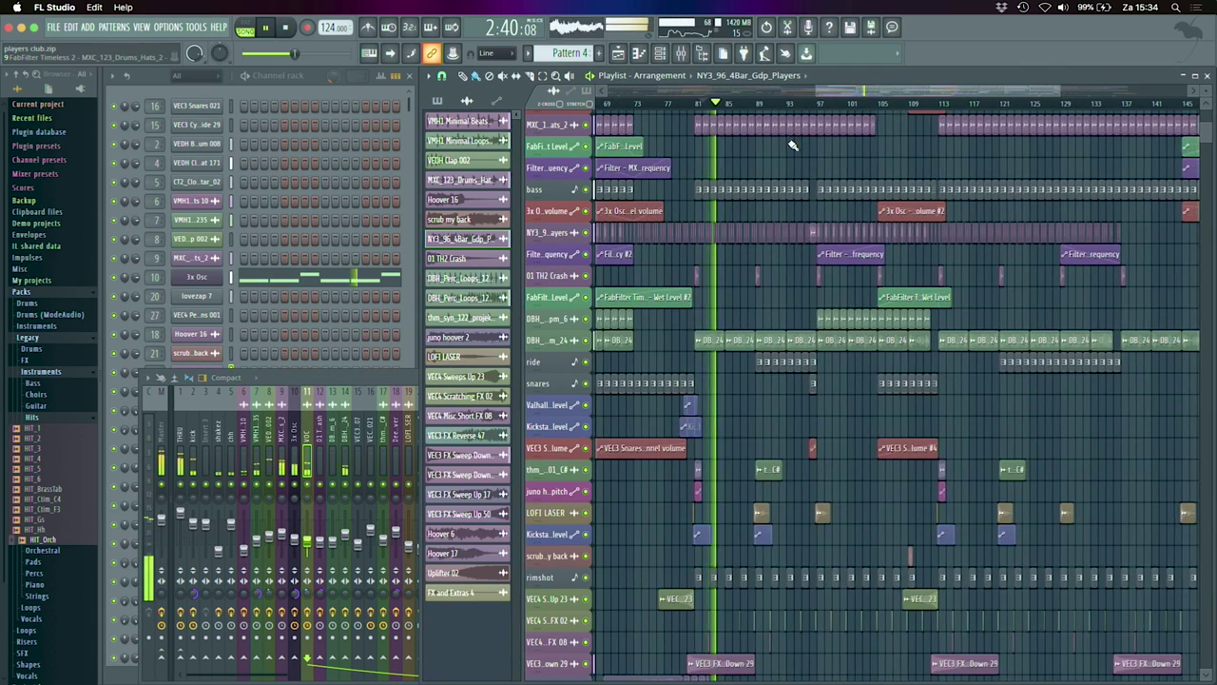
{"action": "scroll", "coordinate": [791, 146], "scroll_direction": "down", "scroll_amount": 4}
{"action": "scroll", "coordinate": [791, 147], "scroll_direction": "up", "scroll_amount": 6}
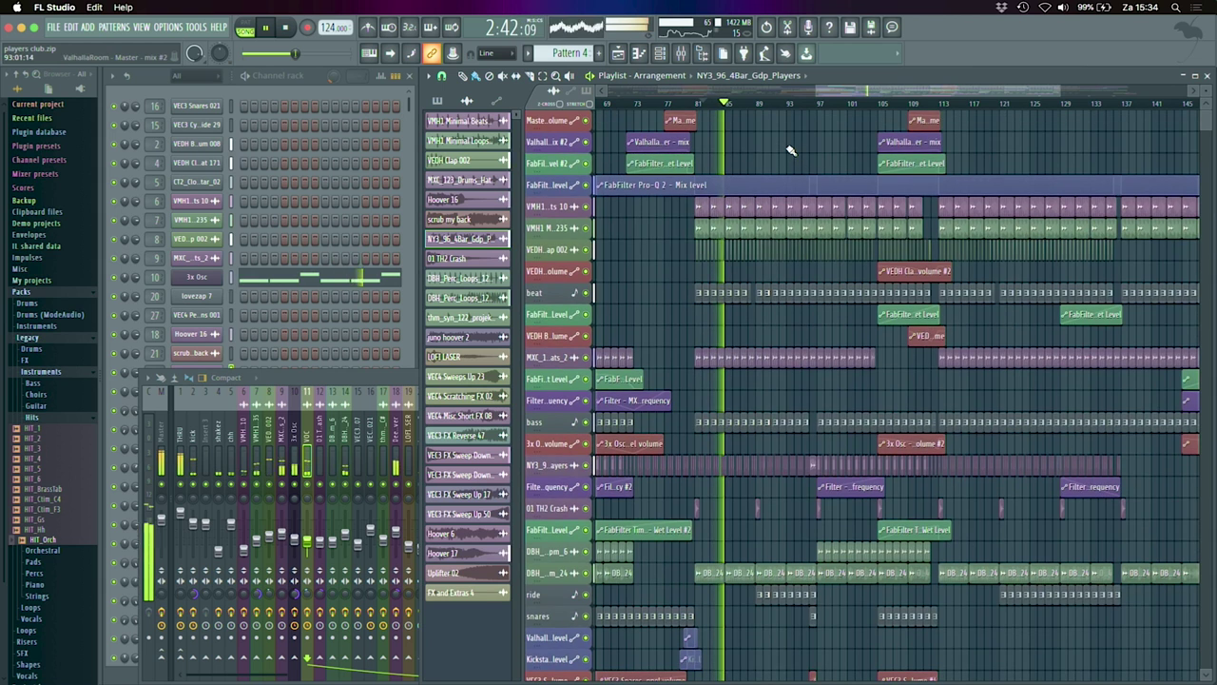
{"action": "key", "text": "space"}
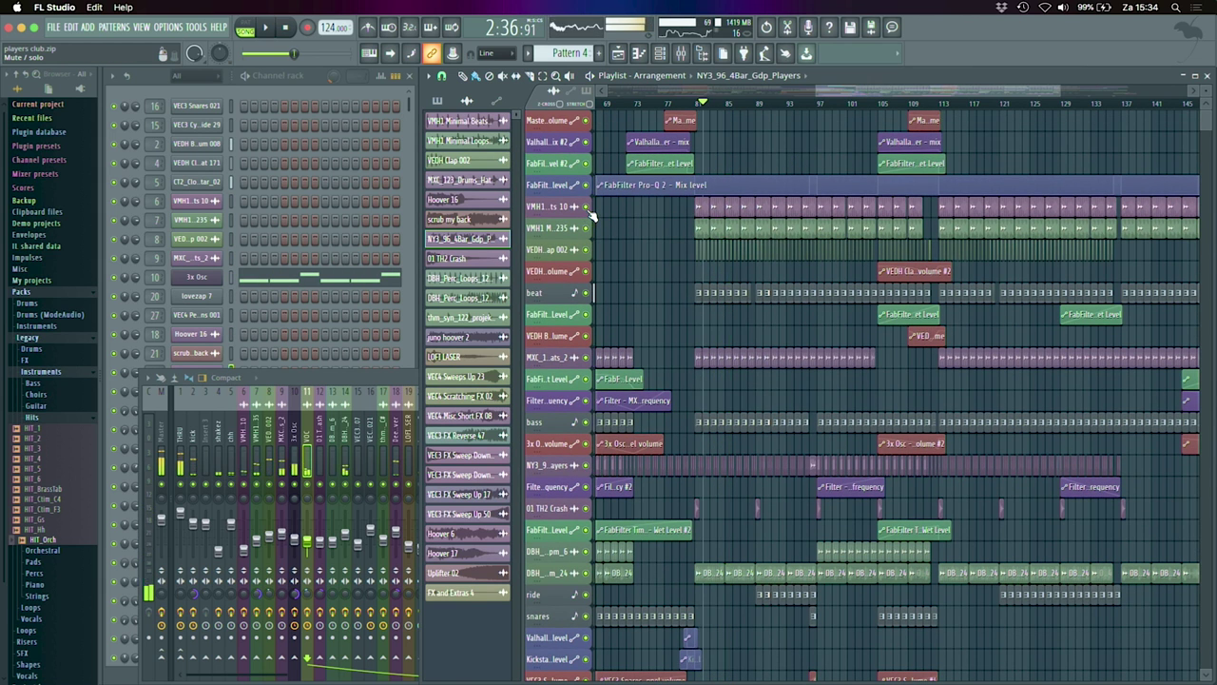
Step: Solo the two VMH1 Minimal loop tracks and add the MXC_123_Drums_Hats_2 track to listen to them together
{"action": "left_click", "coordinate": [585, 206], "text": "ctrl"}
{"action": "left_click", "coordinate": [586, 228]}
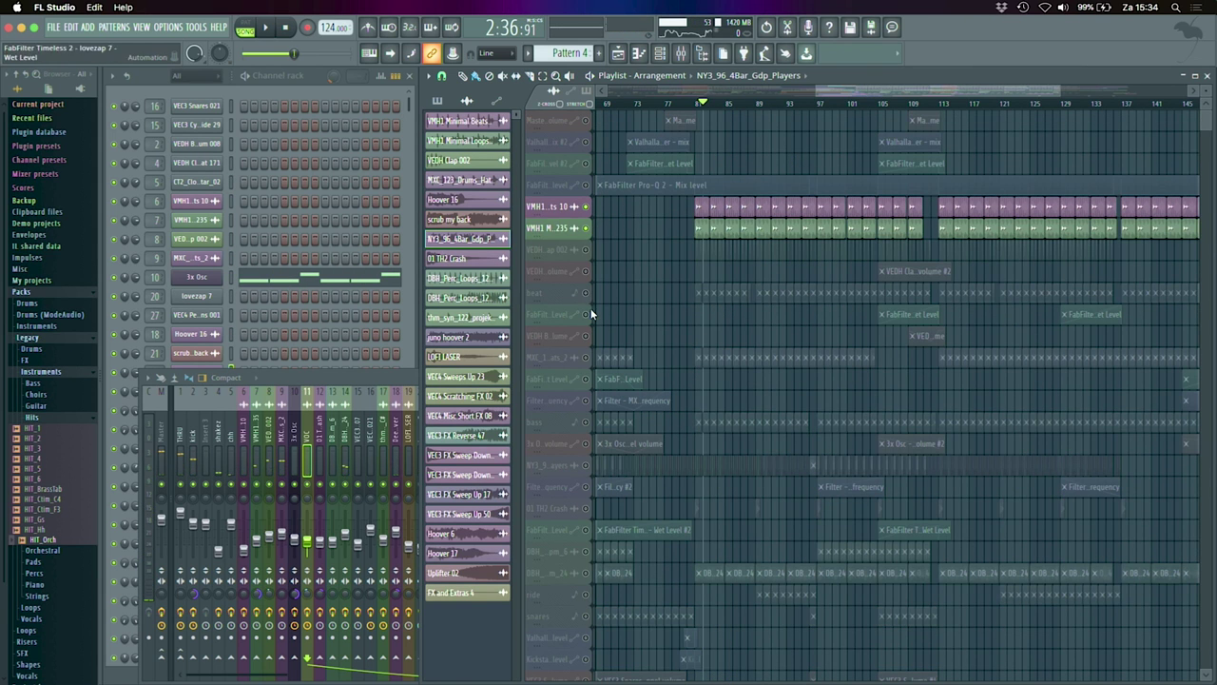
{"action": "scroll", "coordinate": [633, 290], "scroll_direction": "down", "scroll_amount": 1}
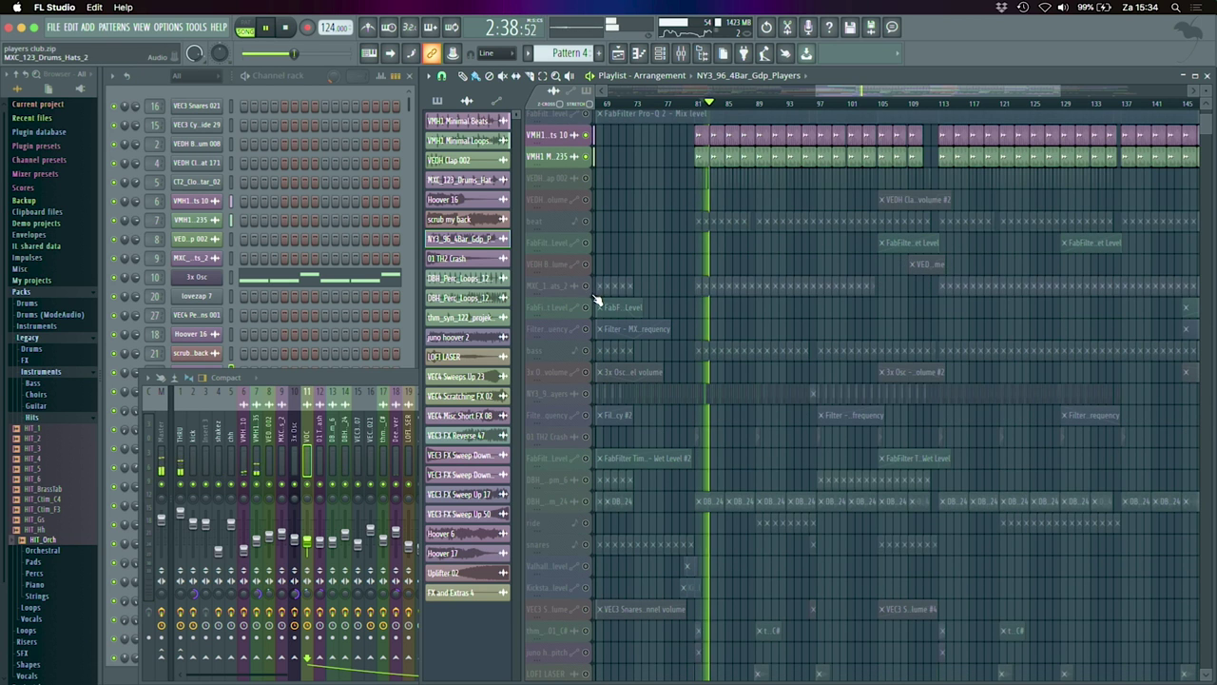
{"action": "left_click", "coordinate": [586, 285]}
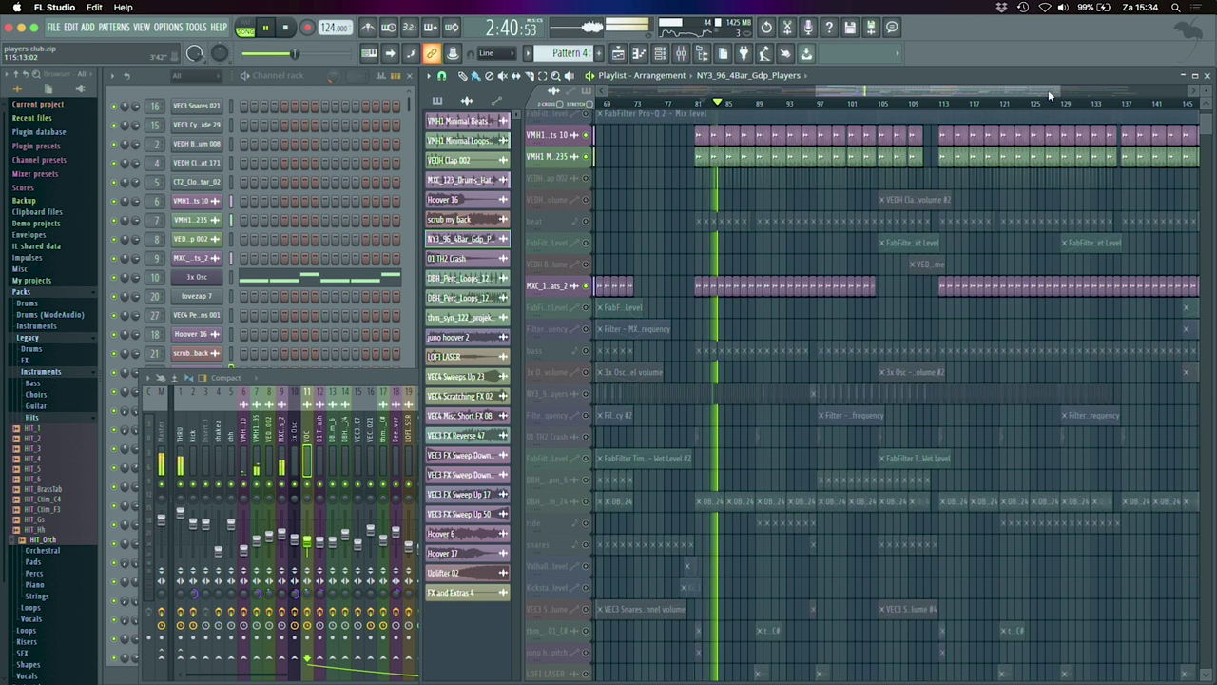
Step: Unmute the DBH_Perc_Loops_125bpm_24 track to hear it with the soloed drum loops
{"action": "left_click_drag", "start_coordinate": [1058, 88], "coordinate": [893, 94]}
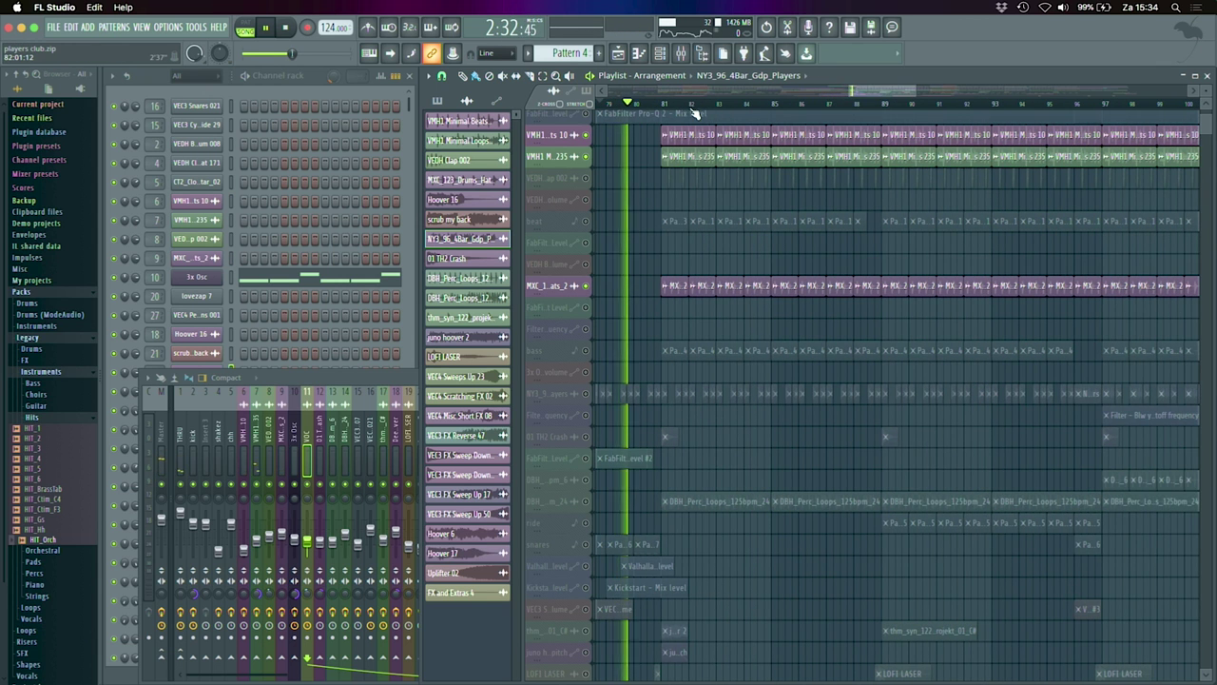
{"action": "scroll", "coordinate": [621, 264], "scroll_direction": "down", "scroll_amount": 3}
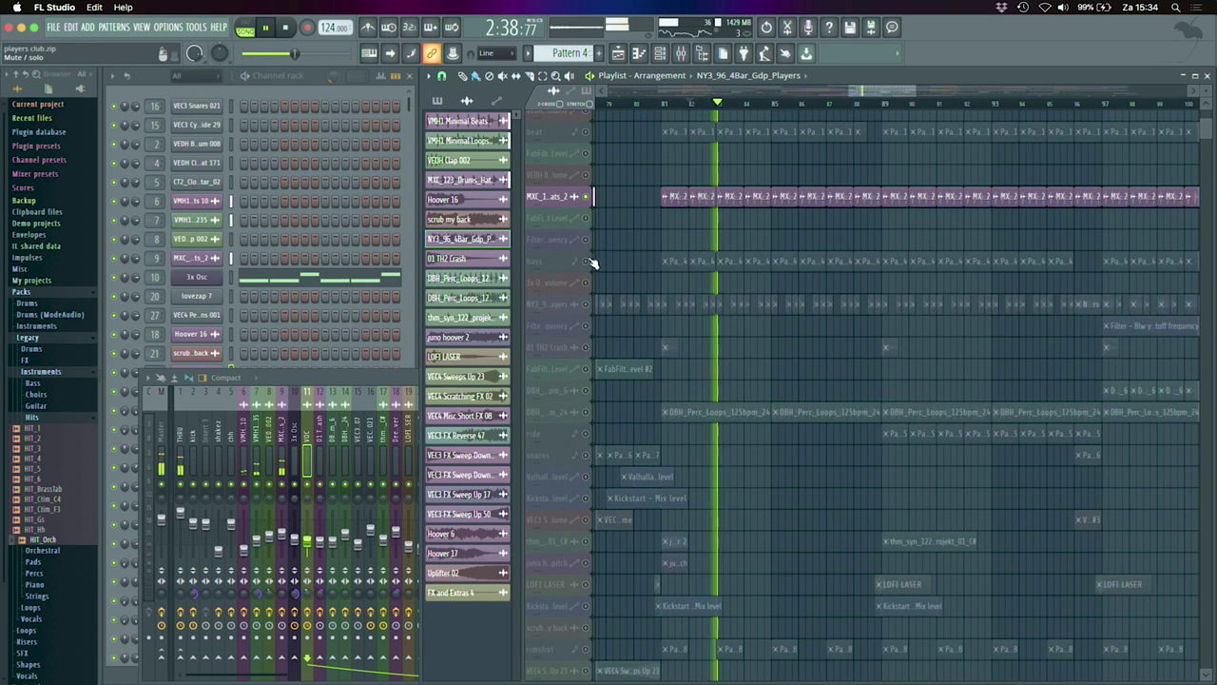
{"action": "scroll", "coordinate": [628, 276], "scroll_direction": "down", "scroll_amount": 3}
{"action": "left_click", "coordinate": [591, 329]}
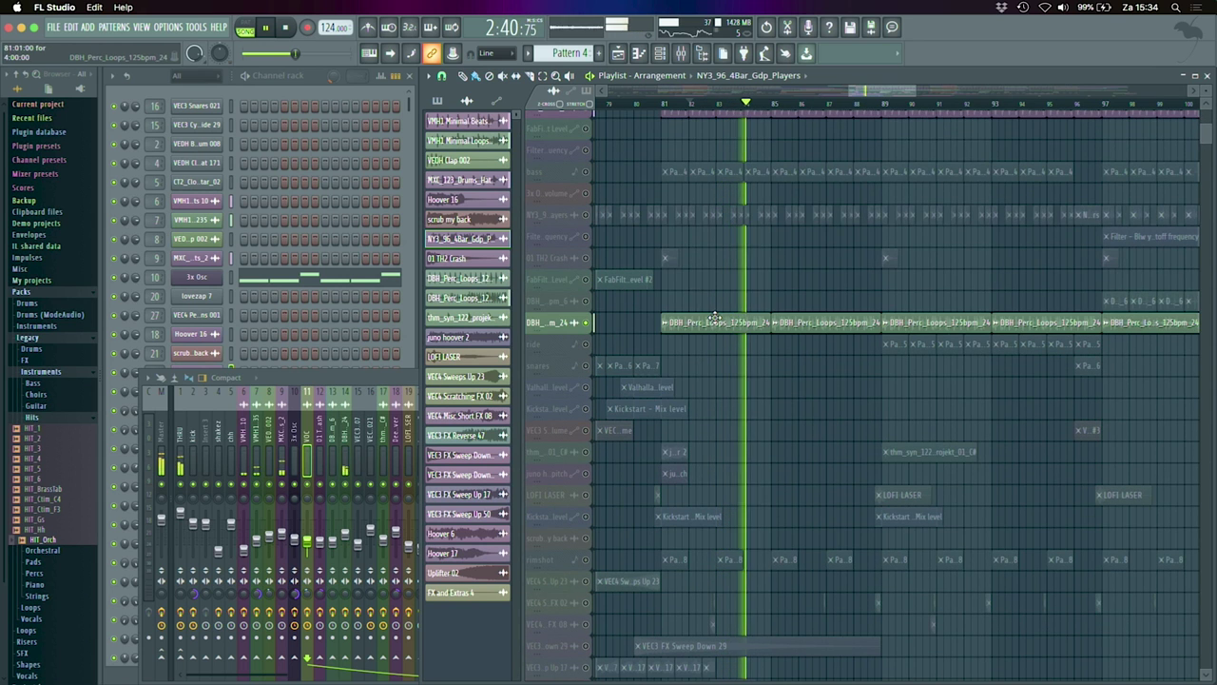
Step: Solo the beat, bass and NY3_96_4Bar_Gdp_Players vocal tracks together and play them
{"action": "scroll", "coordinate": [698, 335], "scroll_direction": "up", "scroll_amount": 8}
{"action": "key", "text": "space"}
{"action": "right_click", "coordinate": [585, 292]}
{"action": "scroll", "coordinate": [637, 333], "scroll_direction": "down", "scroll_amount": 2}
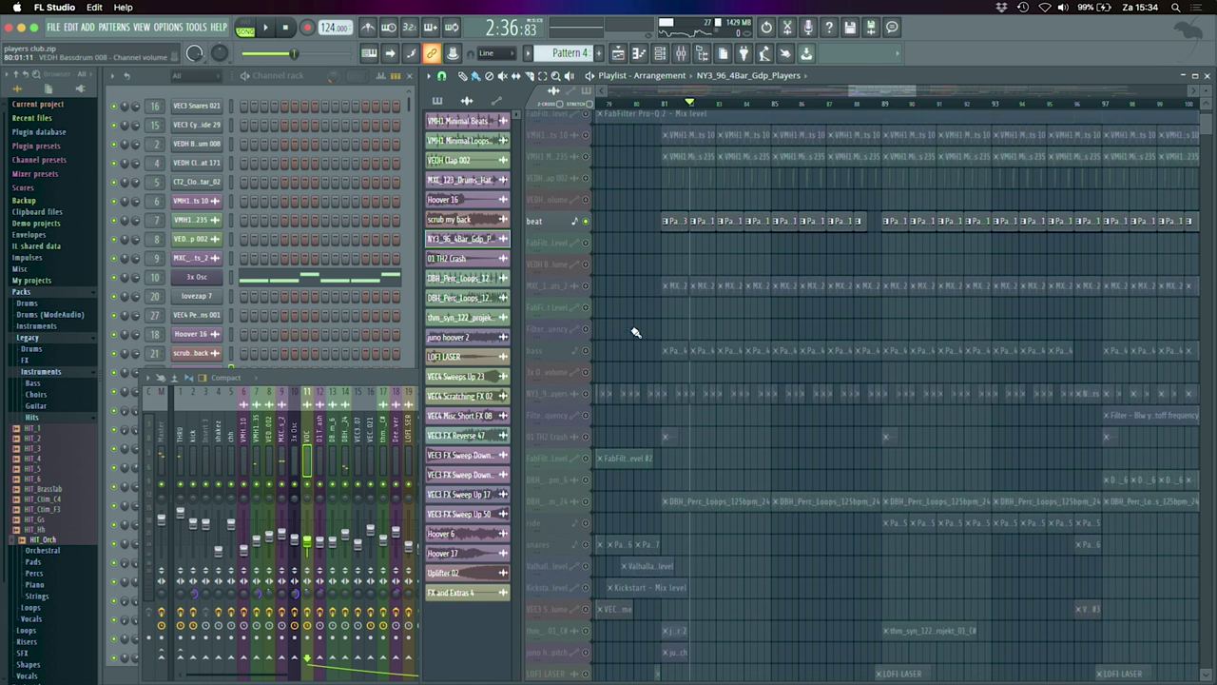
{"action": "left_click", "coordinate": [587, 352]}
{"action": "left_click", "coordinate": [586, 393]}
{"action": "key", "text": "space"}
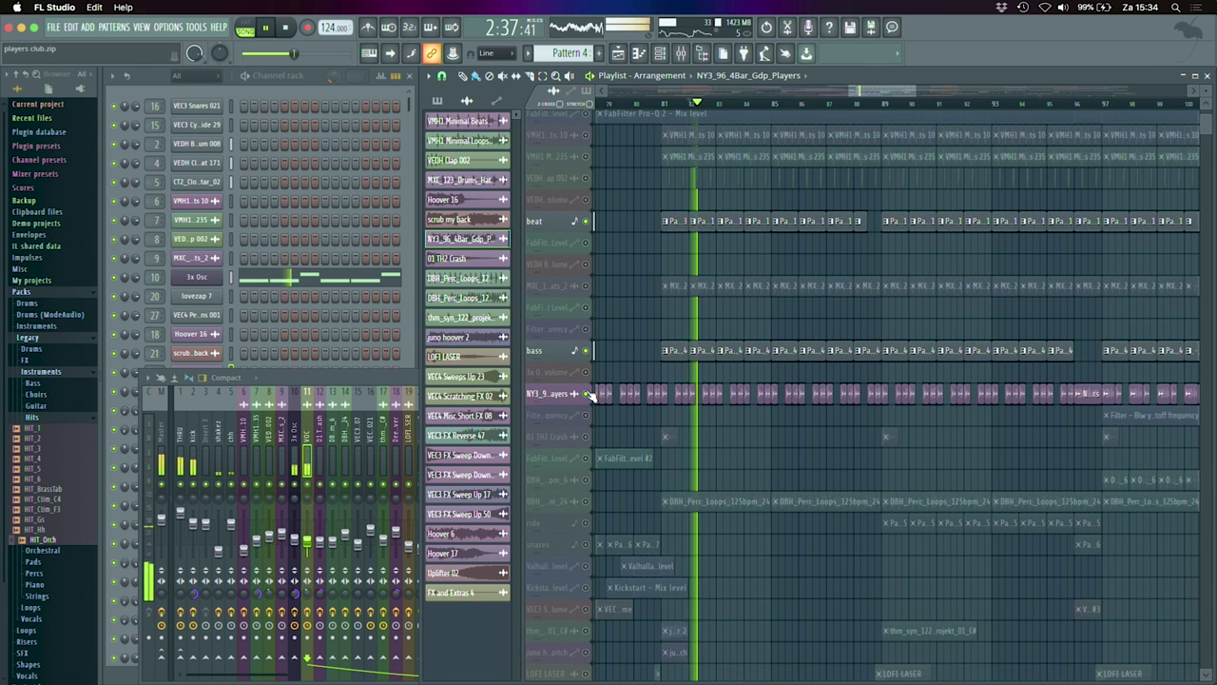
{"action": "scroll", "coordinate": [675, 342], "scroll_direction": "up", "scroll_amount": 2}
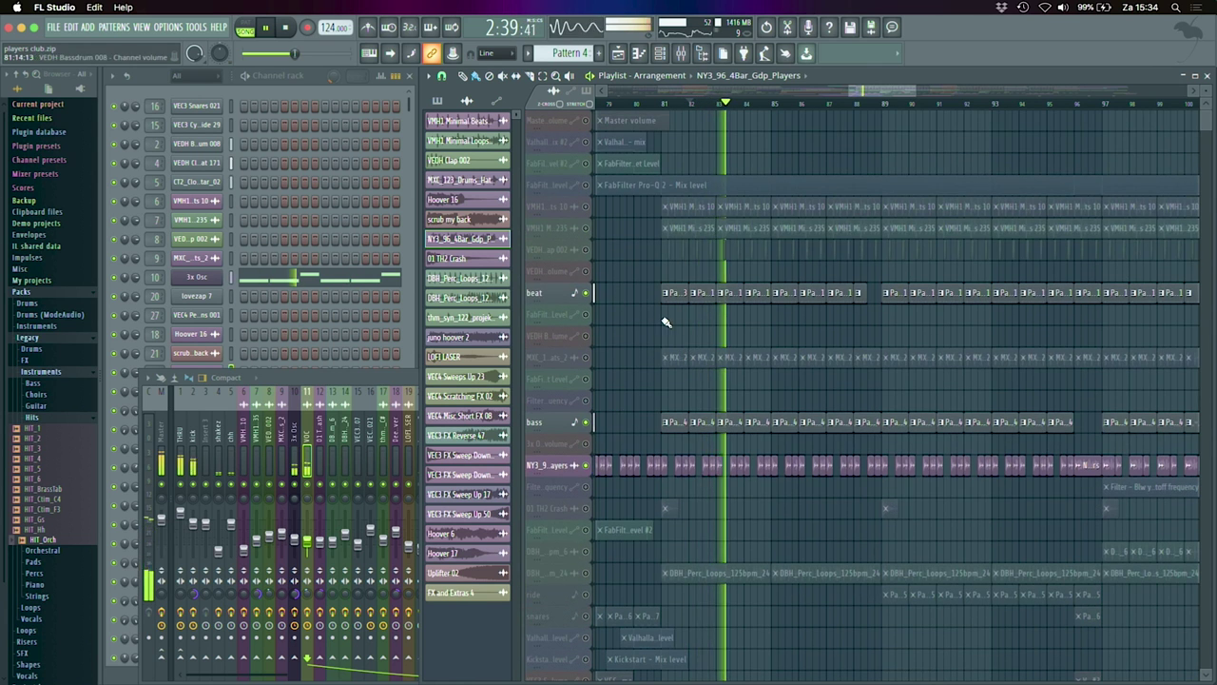
{"action": "key", "text": "space"}
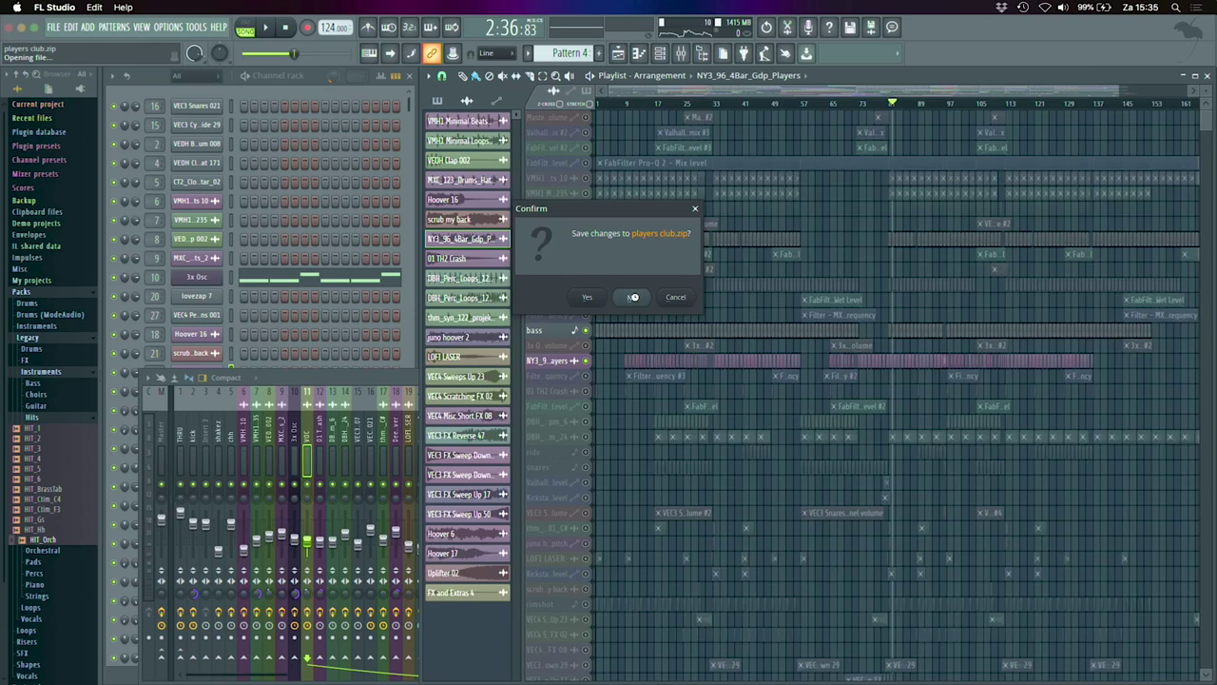
Step: Discard the changes to players club.zip and open the FLonly_2.flp project
{"action": "left_click", "coordinate": [632, 297]}
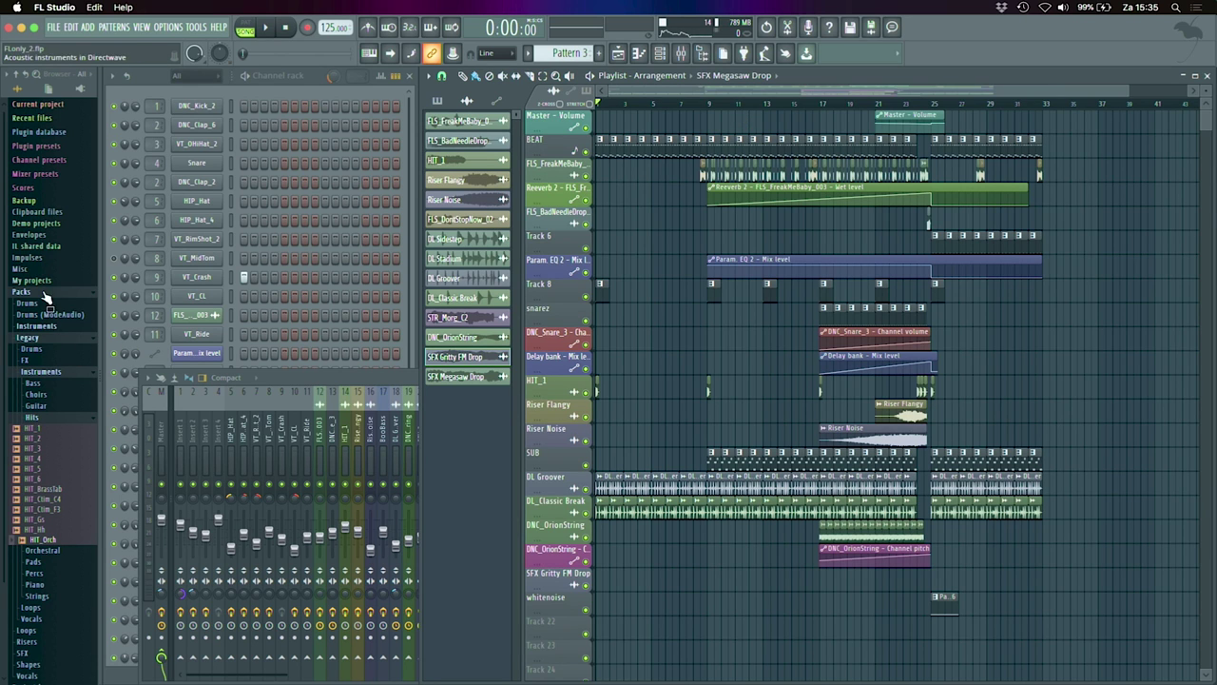
Step: Browse the Kicks folder of the Drums pack and preview the Minimal Kick 07 sample
{"action": "left_click", "coordinate": [40, 338]}
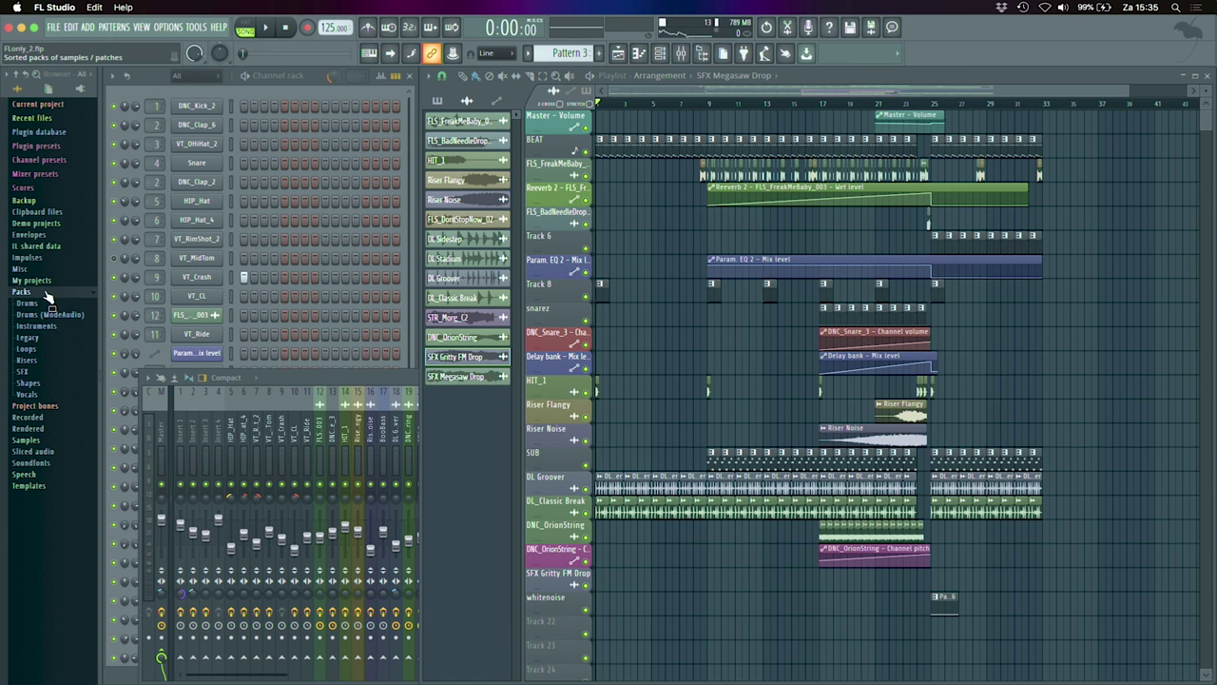
{"action": "left_click", "coordinate": [29, 303]}
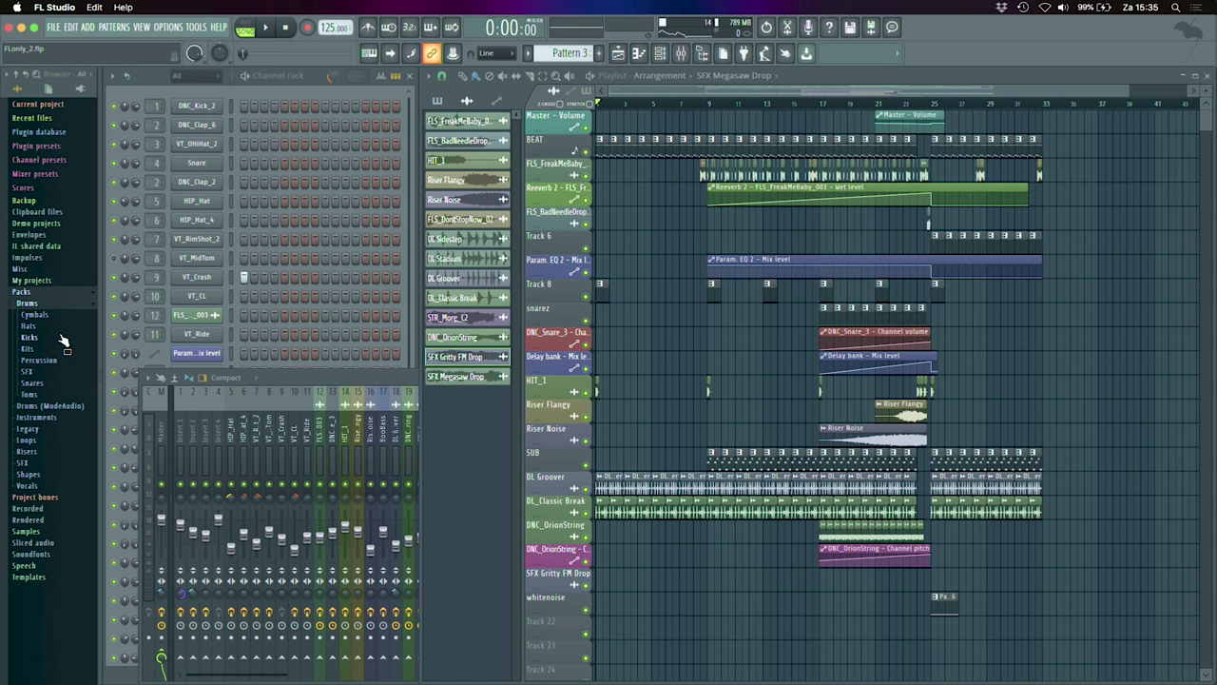
{"action": "left_click", "coordinate": [60, 337]}
{"action": "scroll", "coordinate": [60, 340], "scroll_direction": "down", "scroll_amount": 10}
{"action": "scroll", "coordinate": [60, 340], "scroll_direction": "down", "scroll_amount": 5}
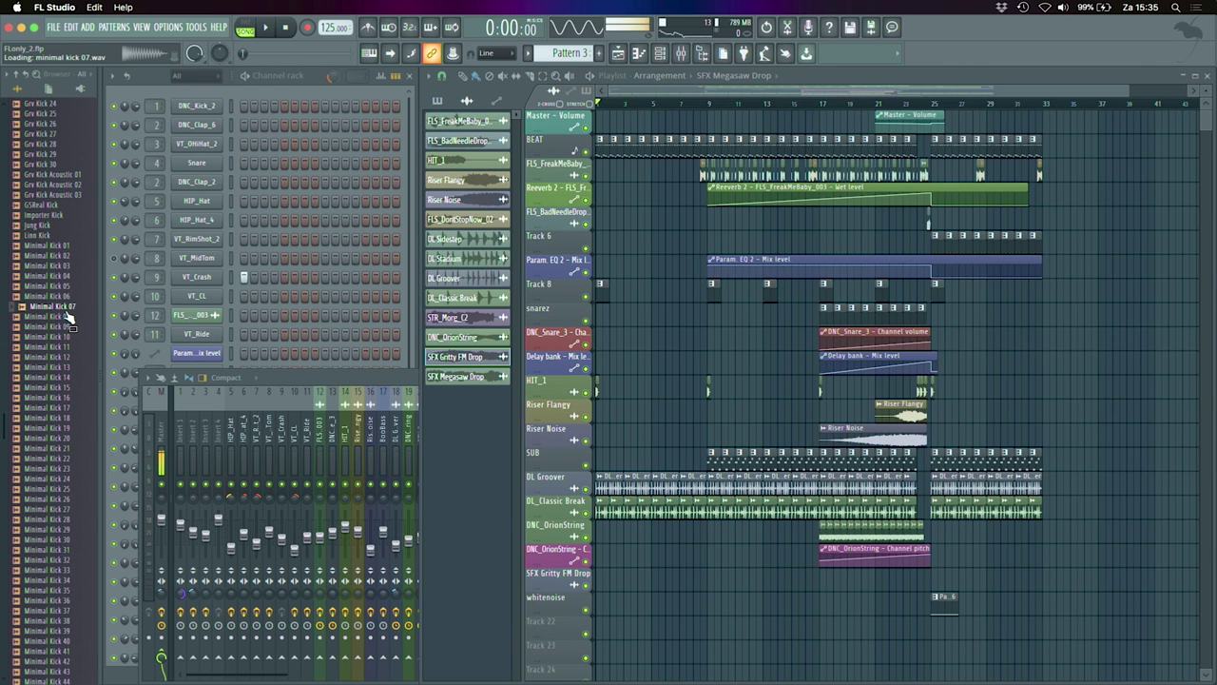
Step: Browse the remaining folders of the Drums pack and preview samples such as Alma Radio 3 SFX in its SFX folder
{"action": "scroll", "coordinate": [67, 316], "scroll_direction": "down", "scroll_amount": 8}
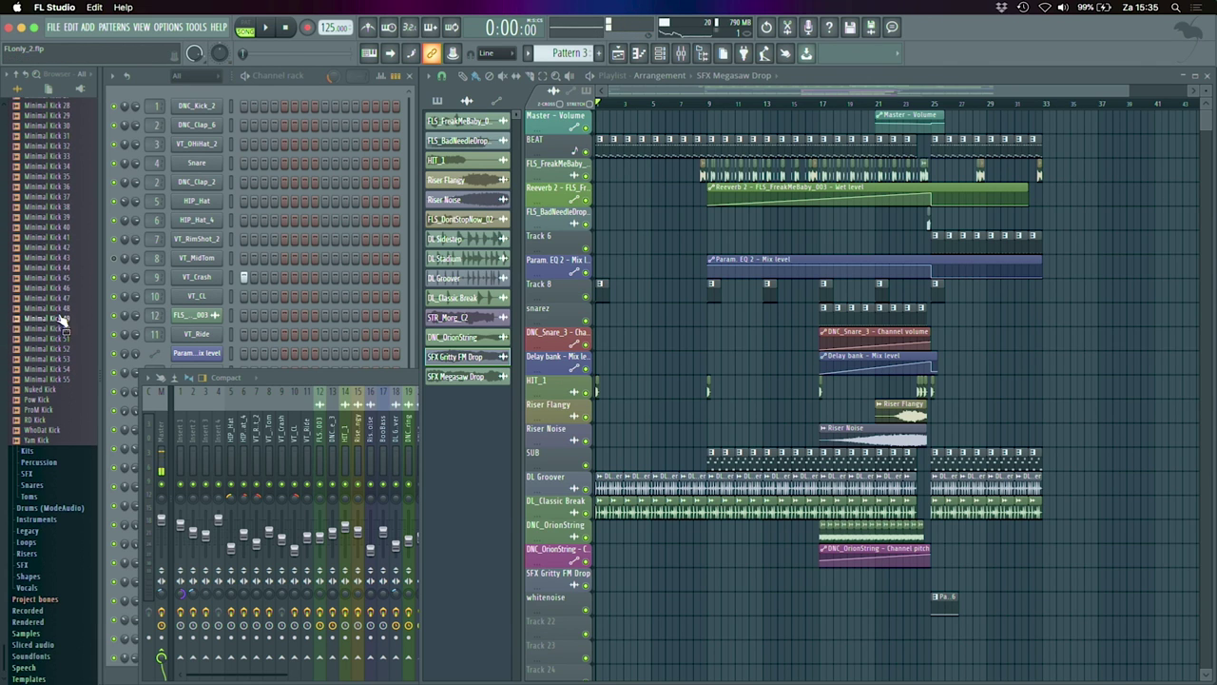
{"action": "left_click", "coordinate": [48, 453]}
{"action": "left_click", "coordinate": [50, 267]}
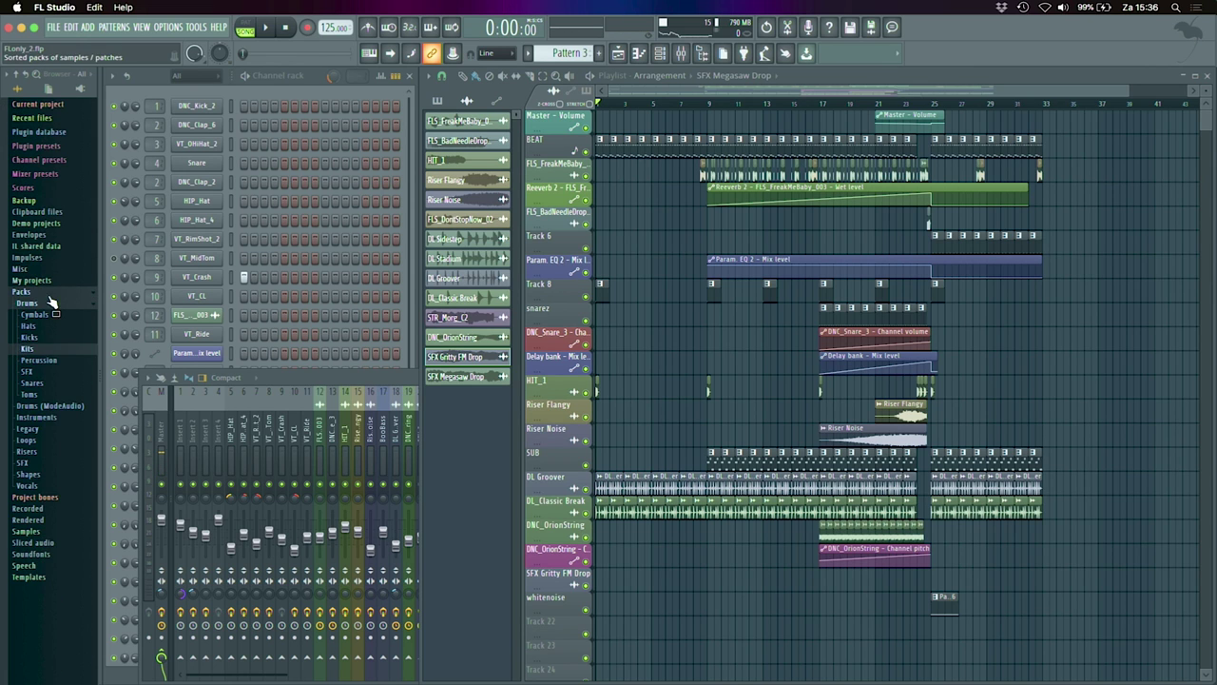
{"action": "left_click", "coordinate": [46, 361]}
{"action": "left_click", "coordinate": [57, 362]}
{"action": "left_click", "coordinate": [54, 372]}
{"action": "left_click", "coordinate": [53, 354]}
{"action": "key", "text": "Down"}
{"action": "key", "text": "Down"}
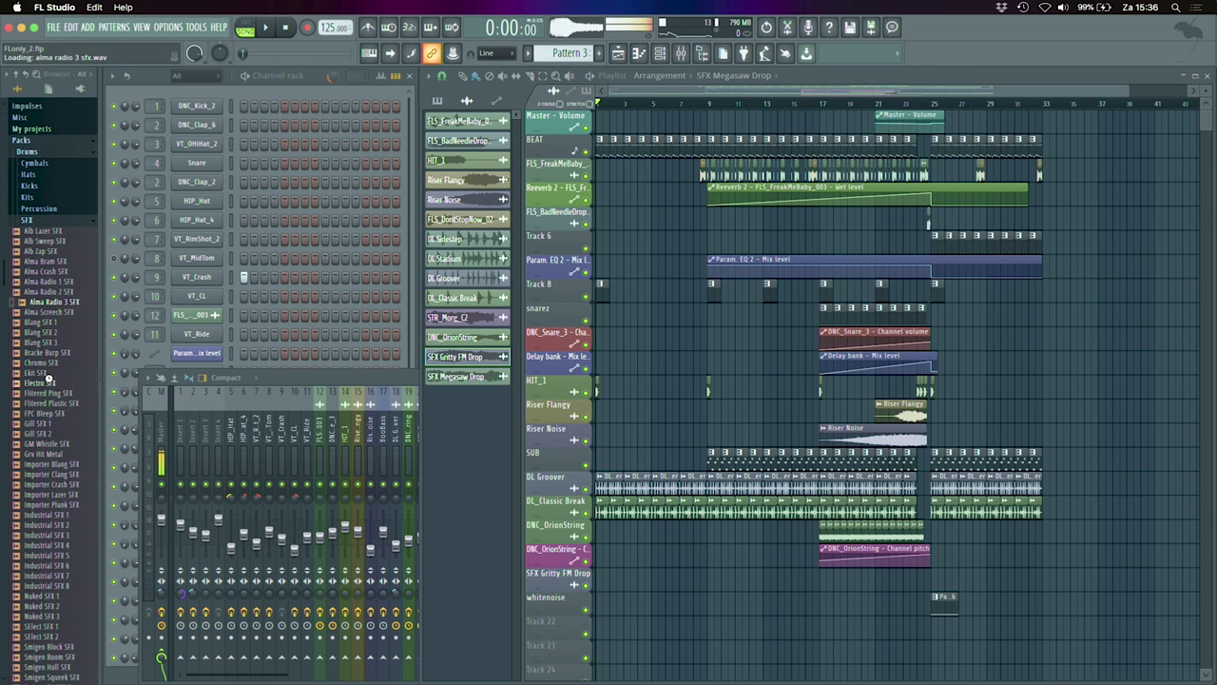
{"action": "left_click", "coordinate": [52, 223]}
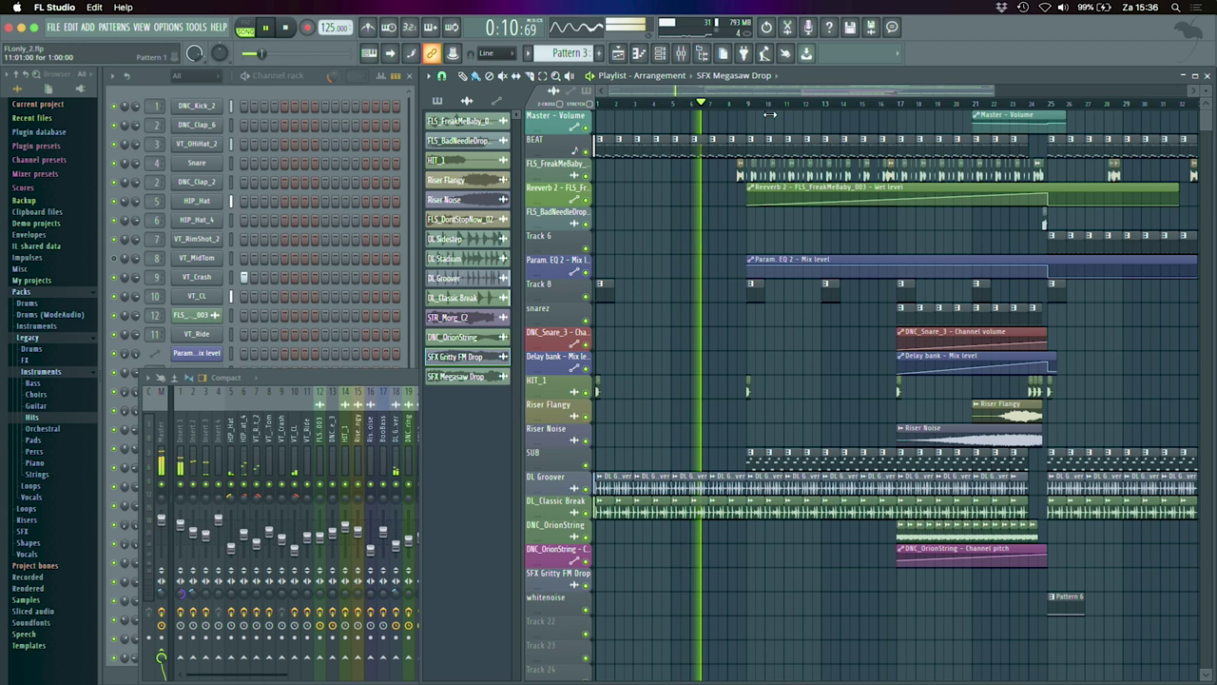
Step: Show the Legacy pack's Vocals folder containing FLS_FreakMeBaby_003 and follow the playing arrangement through the playlist
{"action": "scroll", "coordinate": [772, 93], "scroll_direction": "right", "scroll_amount": 5}
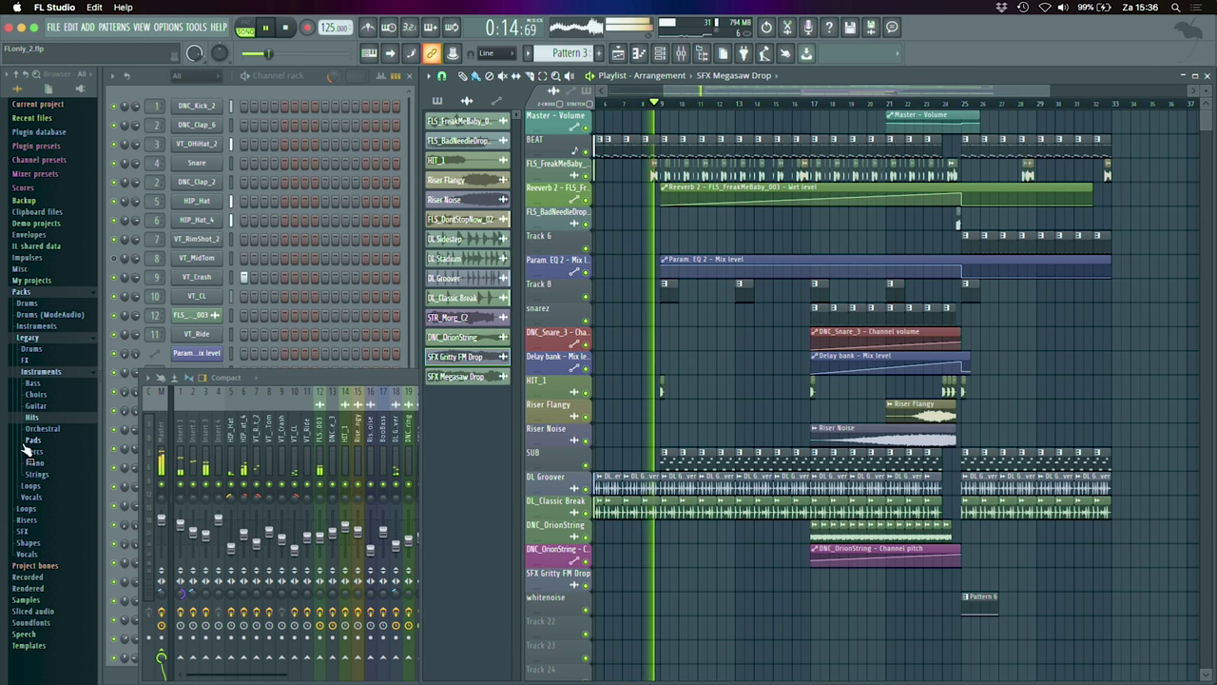
{"action": "left_click", "coordinate": [38, 498]}
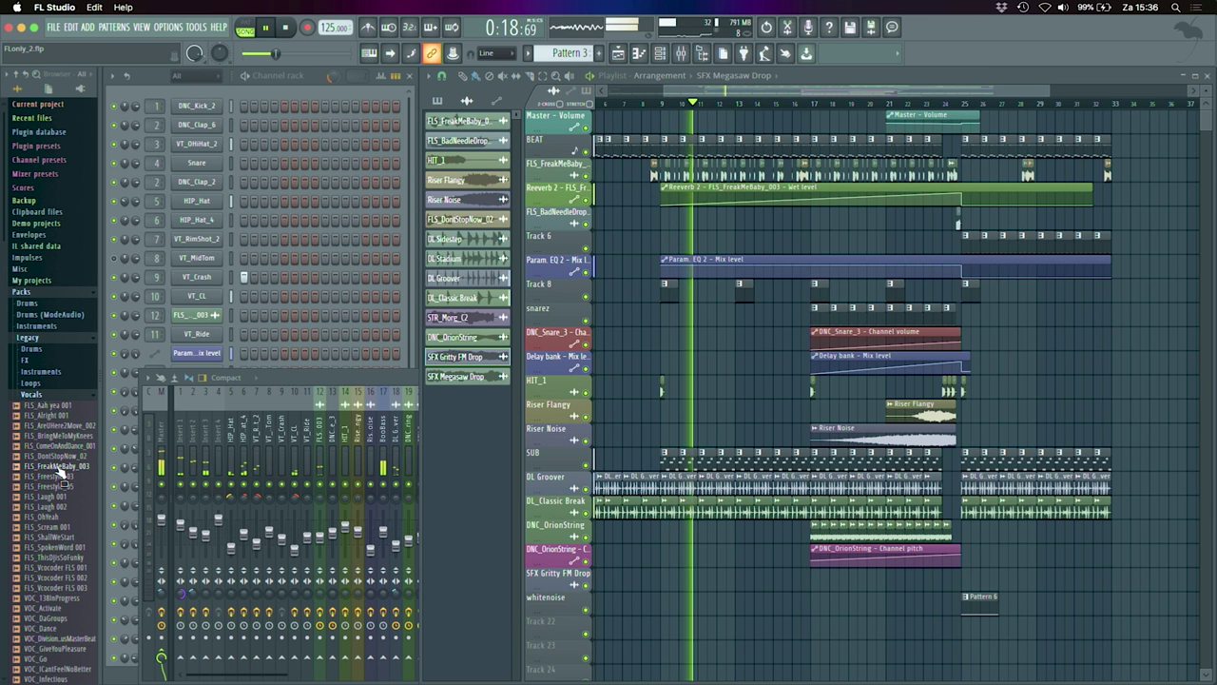
{"action": "left_click_drag", "start_coordinate": [1049, 89], "coordinate": [987, 87]}
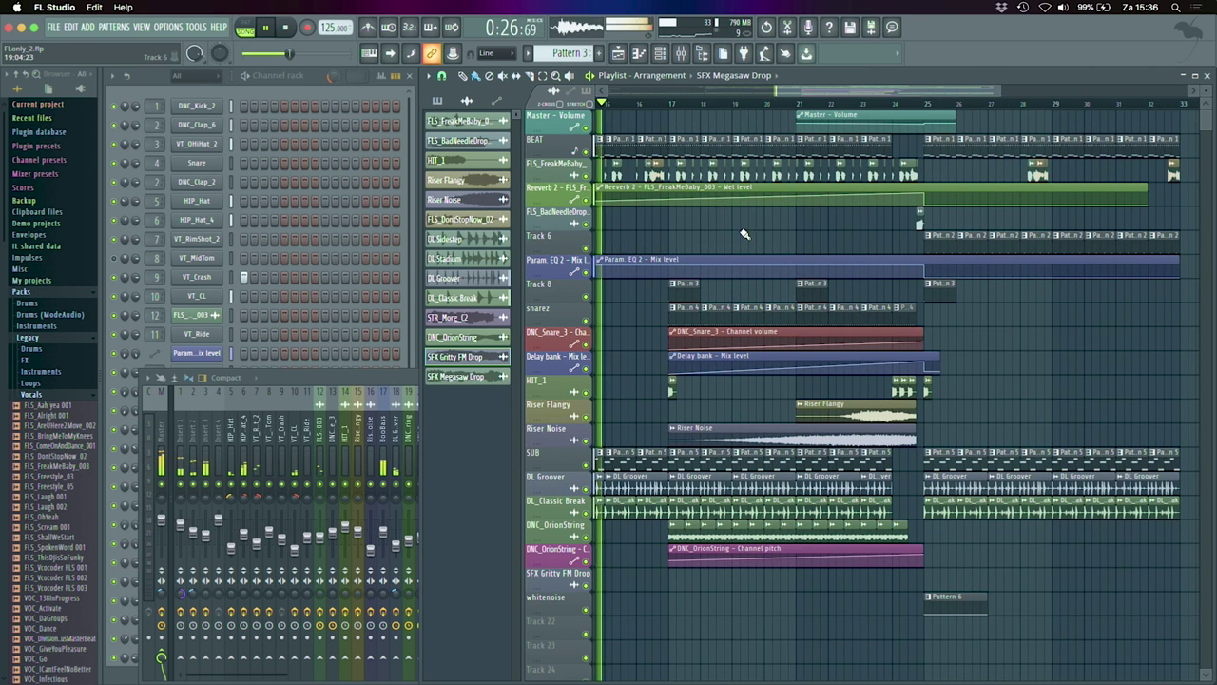
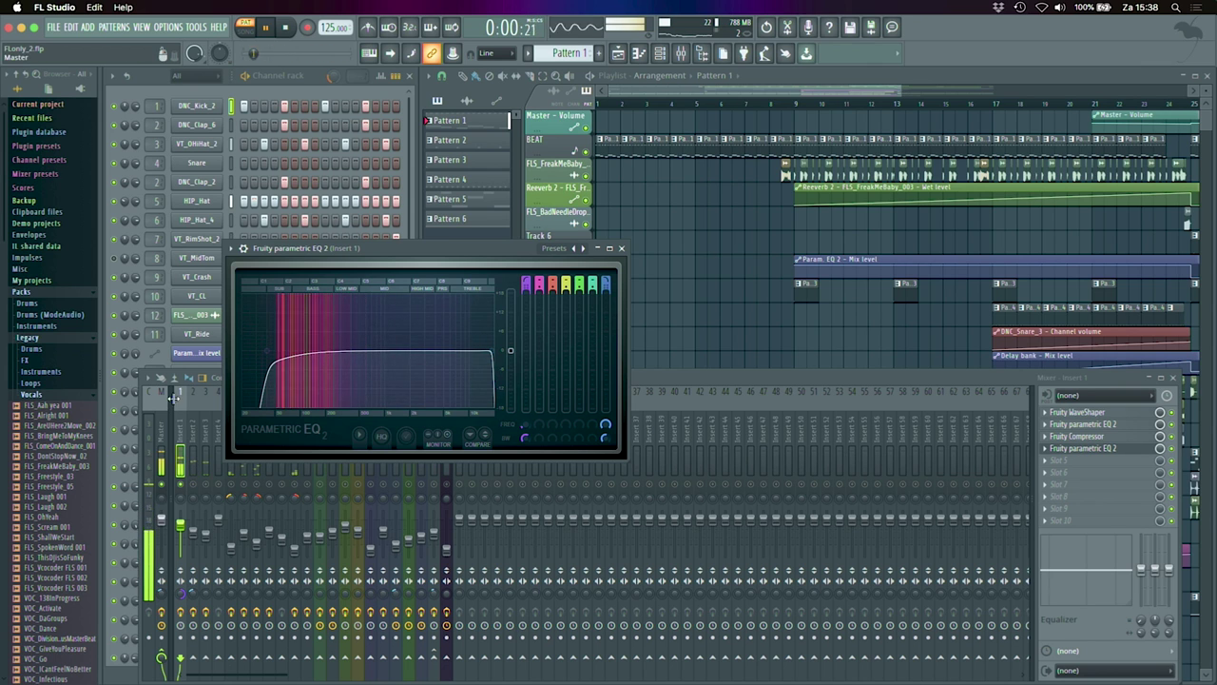
Step: Close the Insert 1 equalizer, stop Pattern 1's playback and inspect the VT_CL channel's sample settings
{"action": "left_click", "coordinate": [1122, 451]}
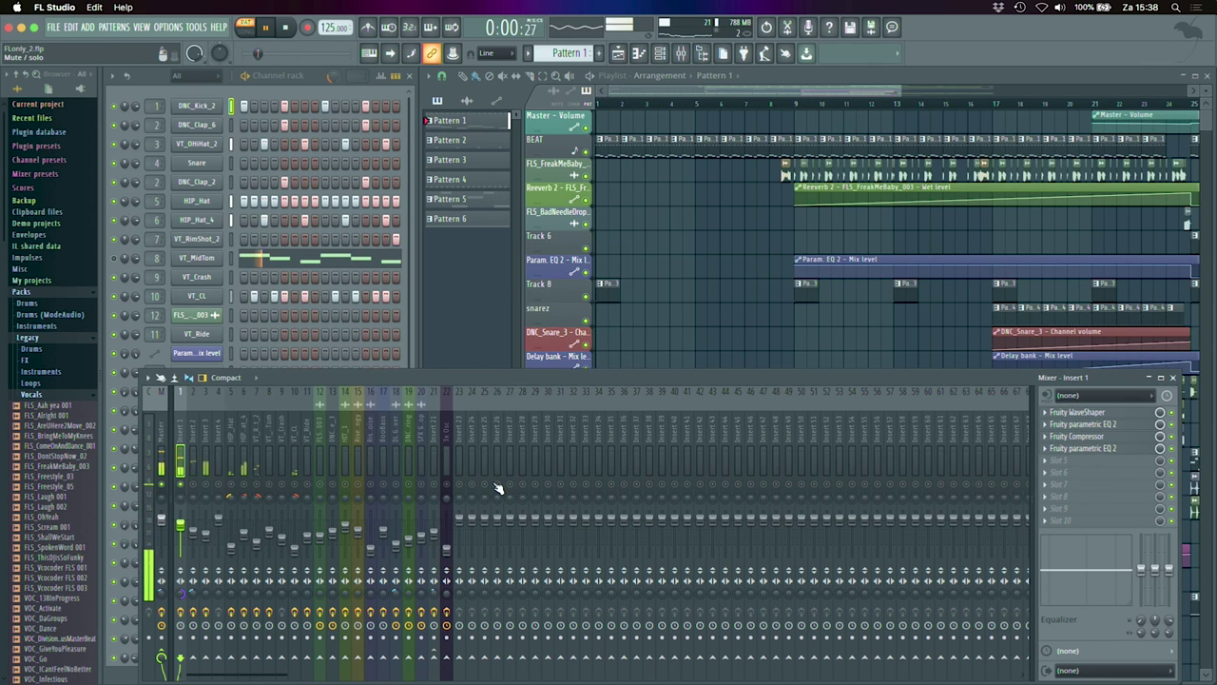
{"action": "left_click", "coordinate": [309, 84]}
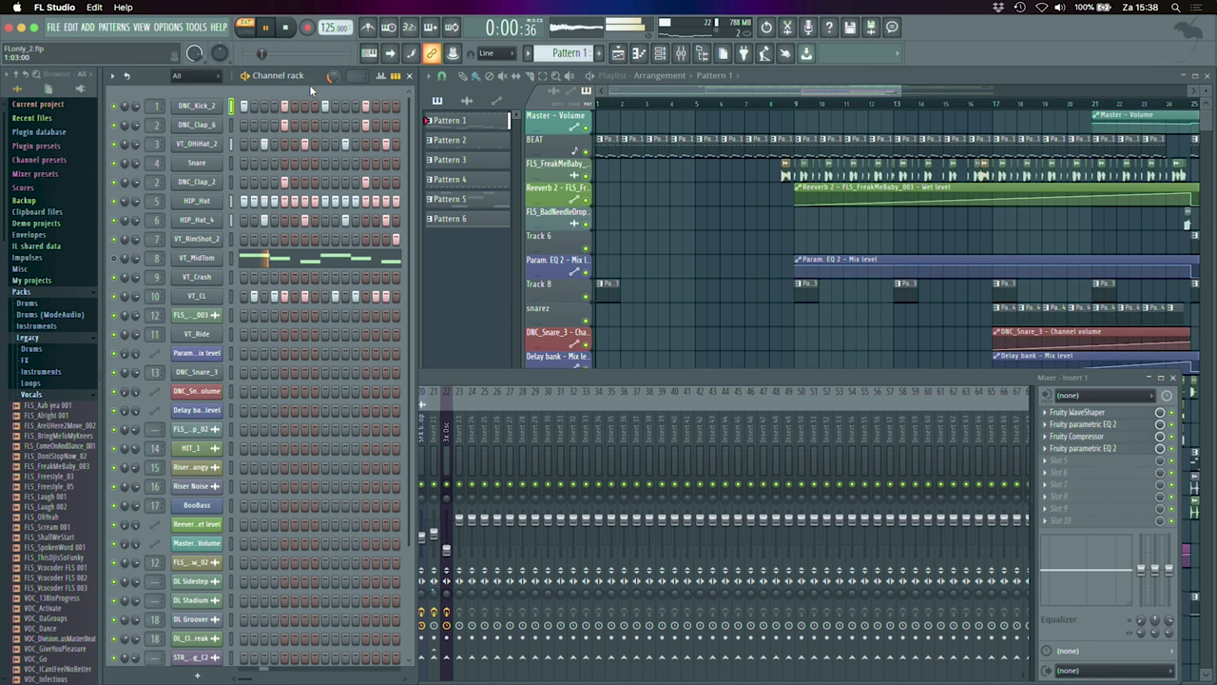
{"action": "left_click", "coordinate": [265, 221]}
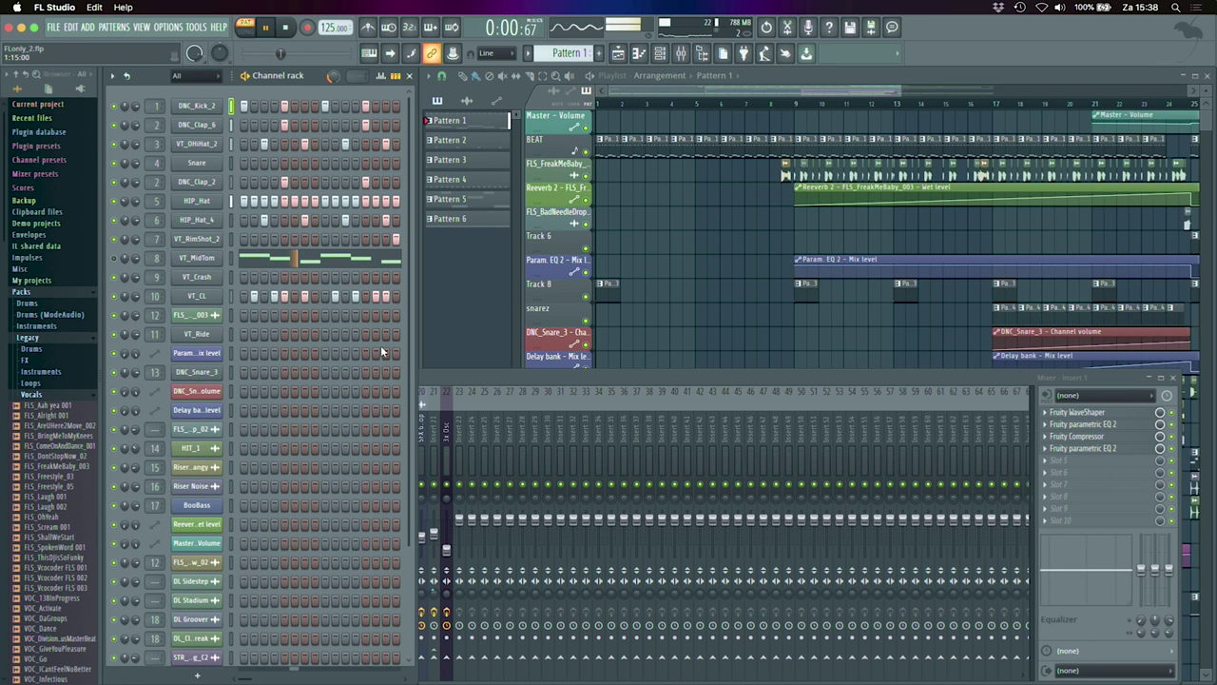
{"action": "key", "text": "space"}
{"action": "left_click", "coordinate": [204, 296]}
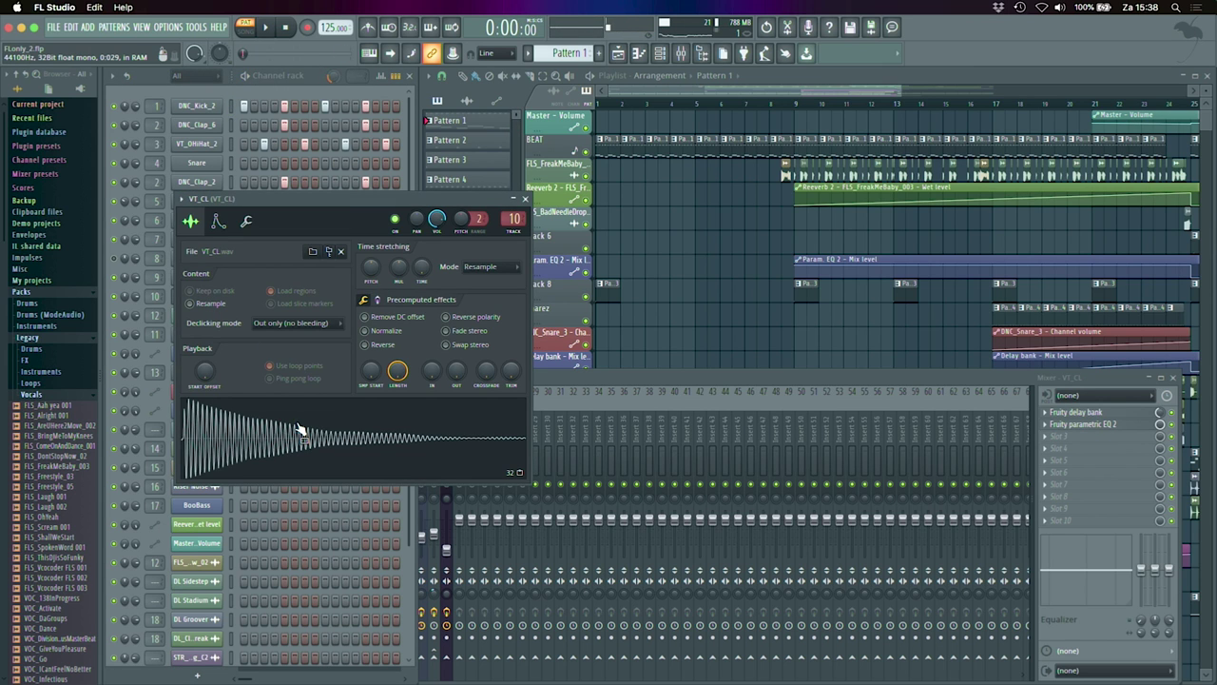
{"action": "left_click", "coordinate": [526, 200]}
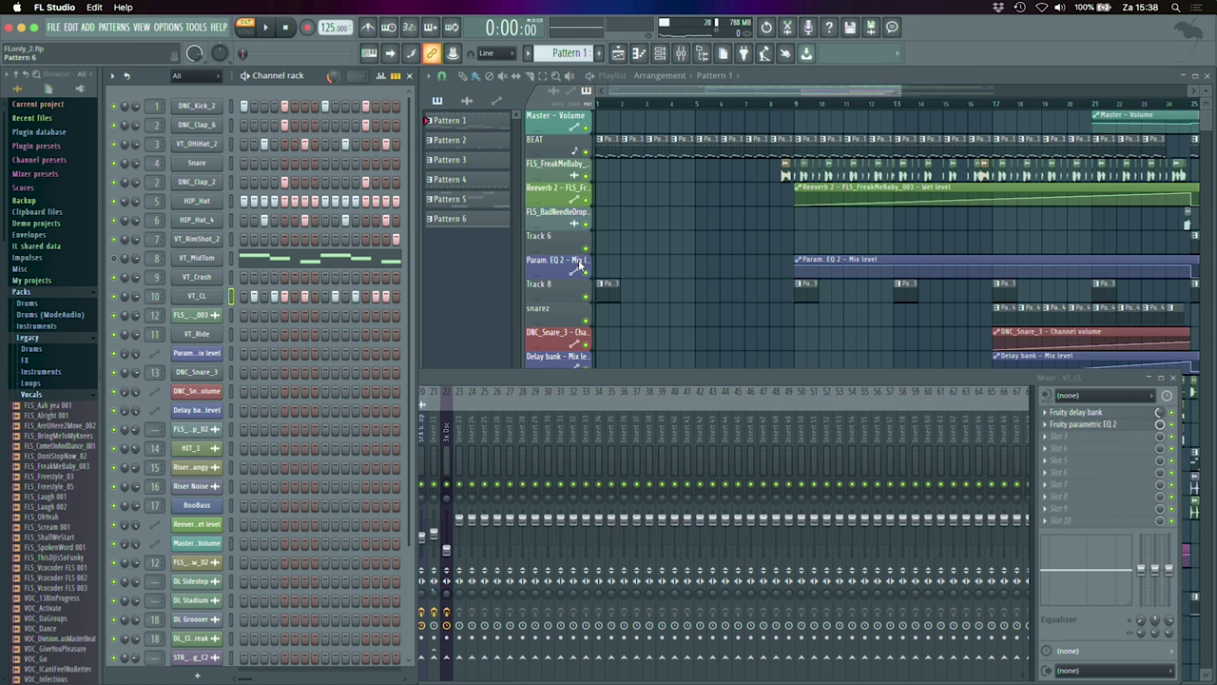
Step: Inspect the VT_OHiHat_2 channel's sample settings and the Fruity Compressor on its mixer track, closing both windows
{"action": "left_click", "coordinate": [514, 376]}
{"action": "left_click", "coordinate": [192, 147]}
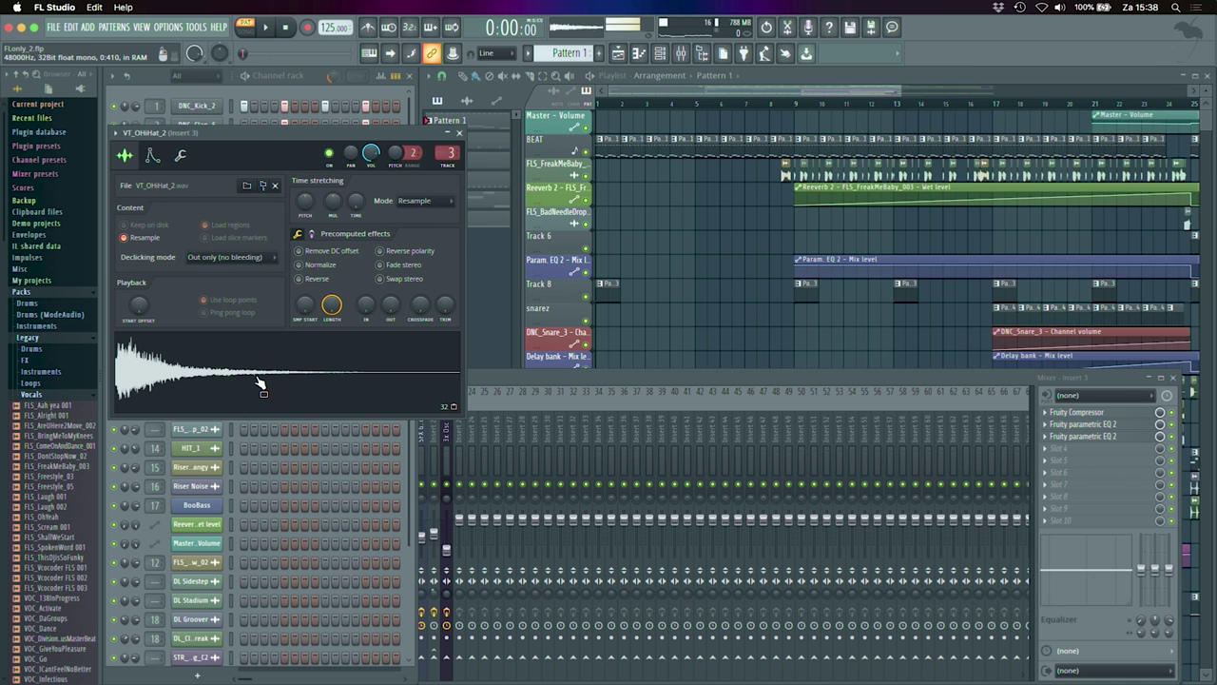
{"action": "left_click", "coordinate": [1070, 412]}
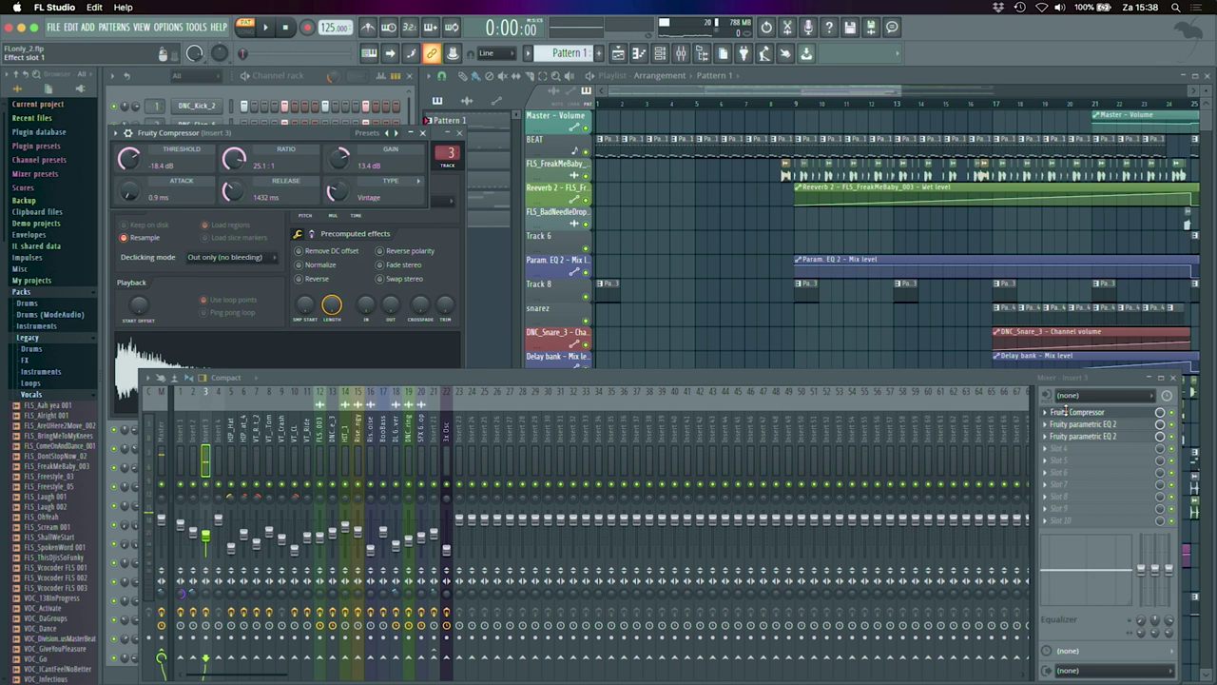
{"action": "left_click", "coordinate": [319, 354]}
{"action": "left_click", "coordinate": [460, 133]}
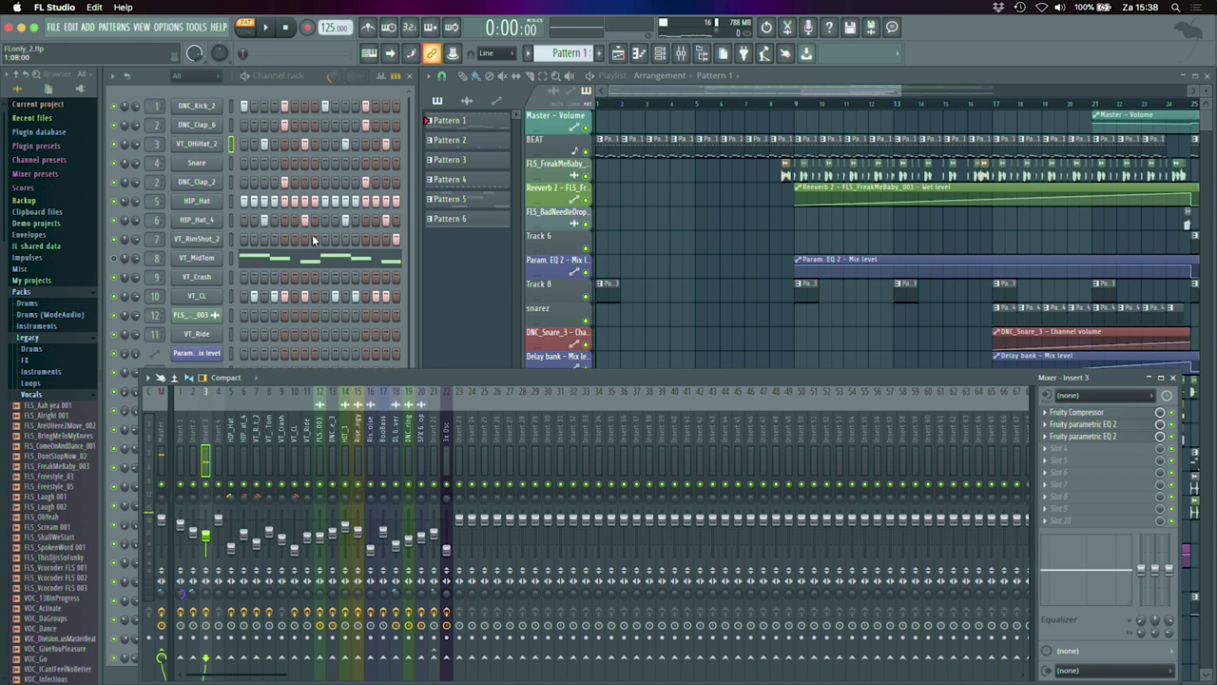
Step: Play the arrangement with the FLS_FreakMeBaby_003 vocal soloed and open the clip's sample settings and mixer track
{"action": "left_click_drag", "start_coordinate": [895, 89], "coordinate": [1084, 89]}
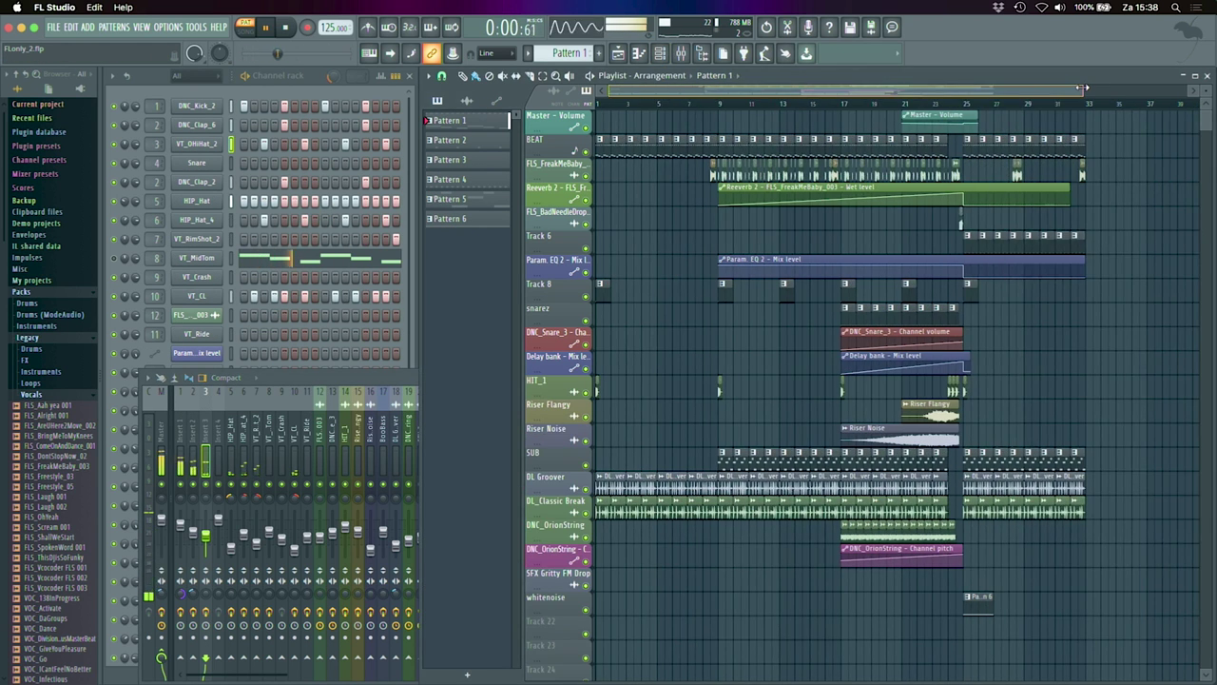
{"action": "key", "text": "space"}
{"action": "key", "text": "space"}
{"action": "double_click", "coordinate": [719, 173]}
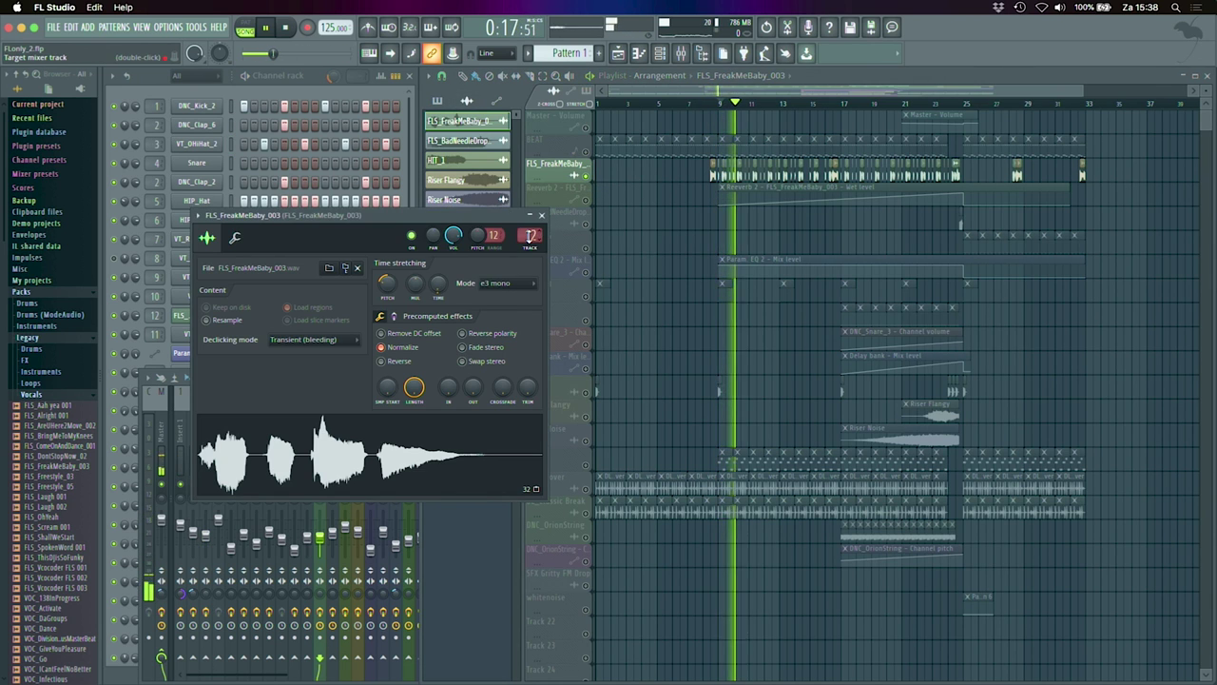
{"action": "double_click", "coordinate": [530, 237]}
{"action": "key", "text": "space"}
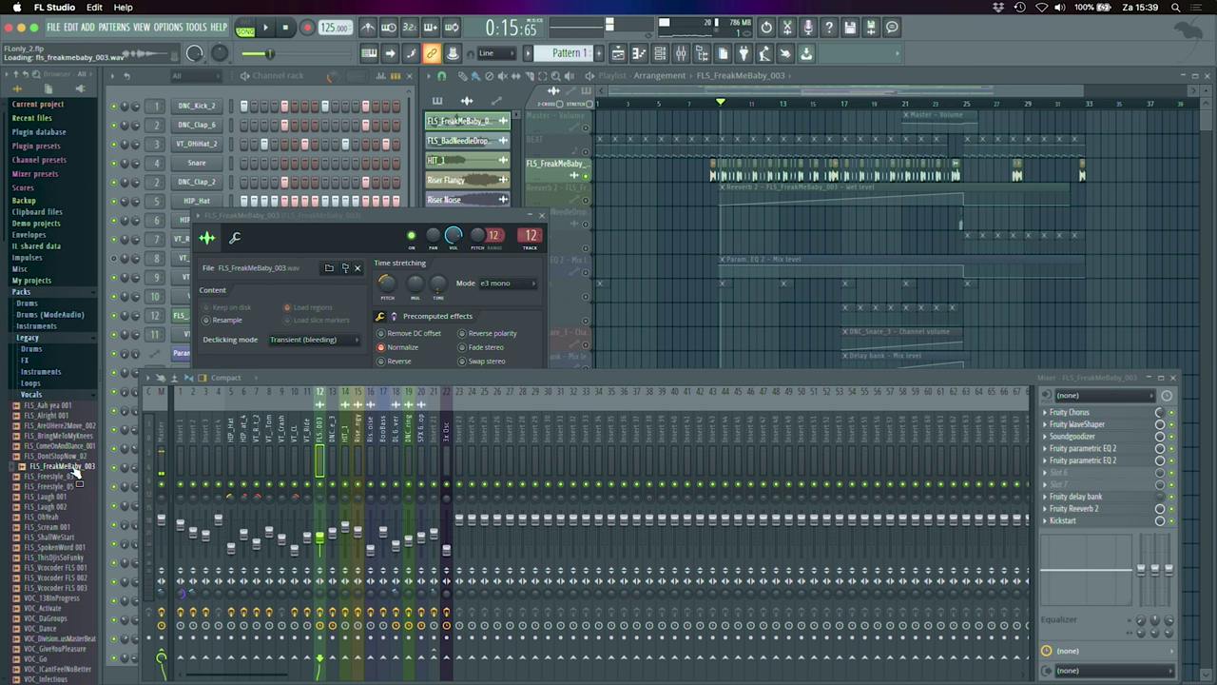
Step: Inspect the Fruity Chorus, Fruity WaveShaper and Soundgoodizer settings on the FLS_FreakMeBaby_003 mixer track
{"action": "left_click", "coordinate": [1095, 411]}
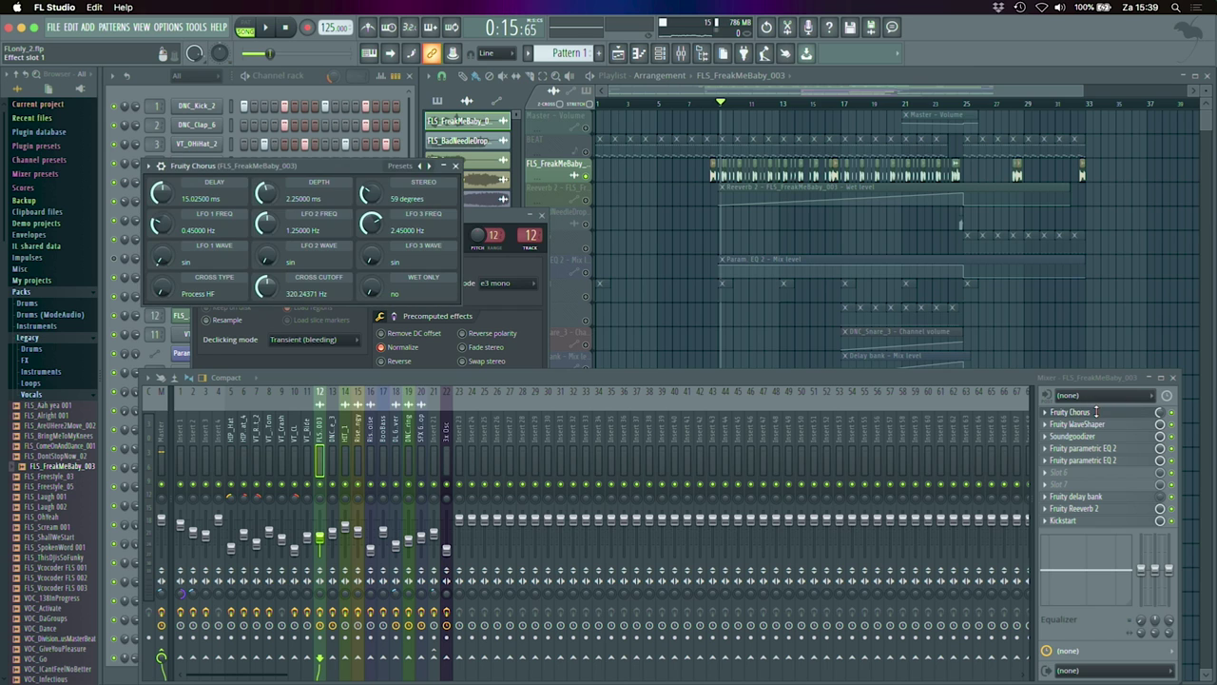
{"action": "left_click", "coordinate": [1100, 411]}
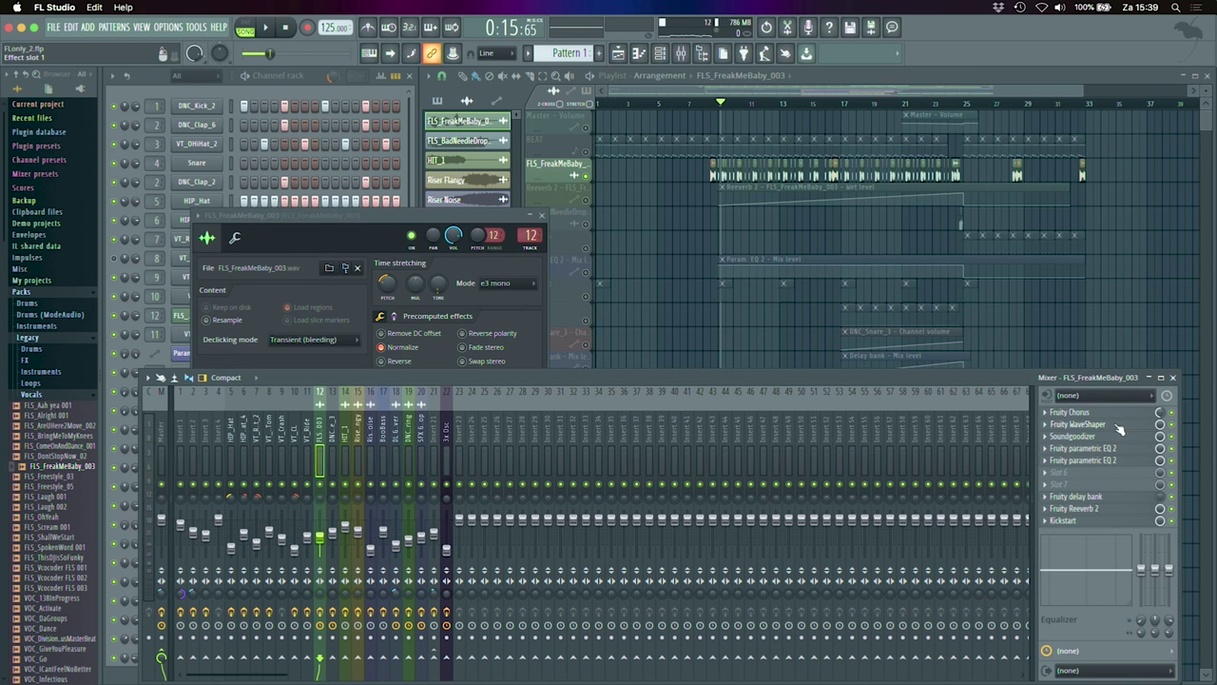
{"action": "left_click", "coordinate": [1112, 425]}
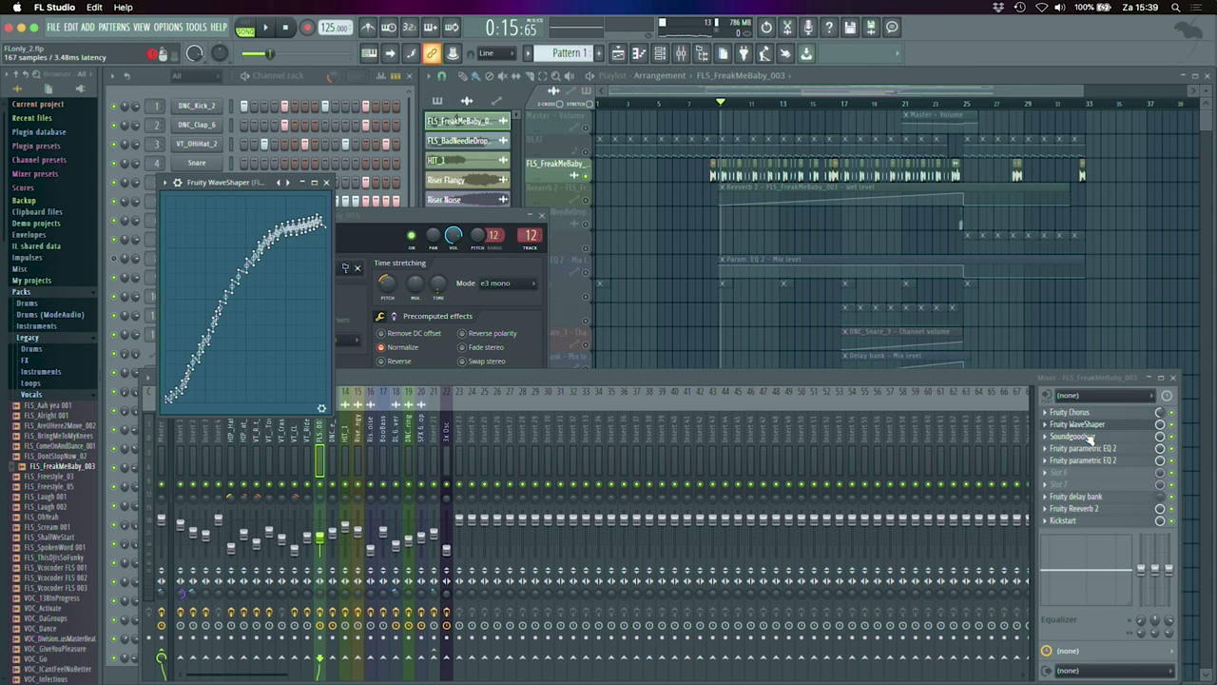
{"action": "left_click", "coordinate": [1087, 437]}
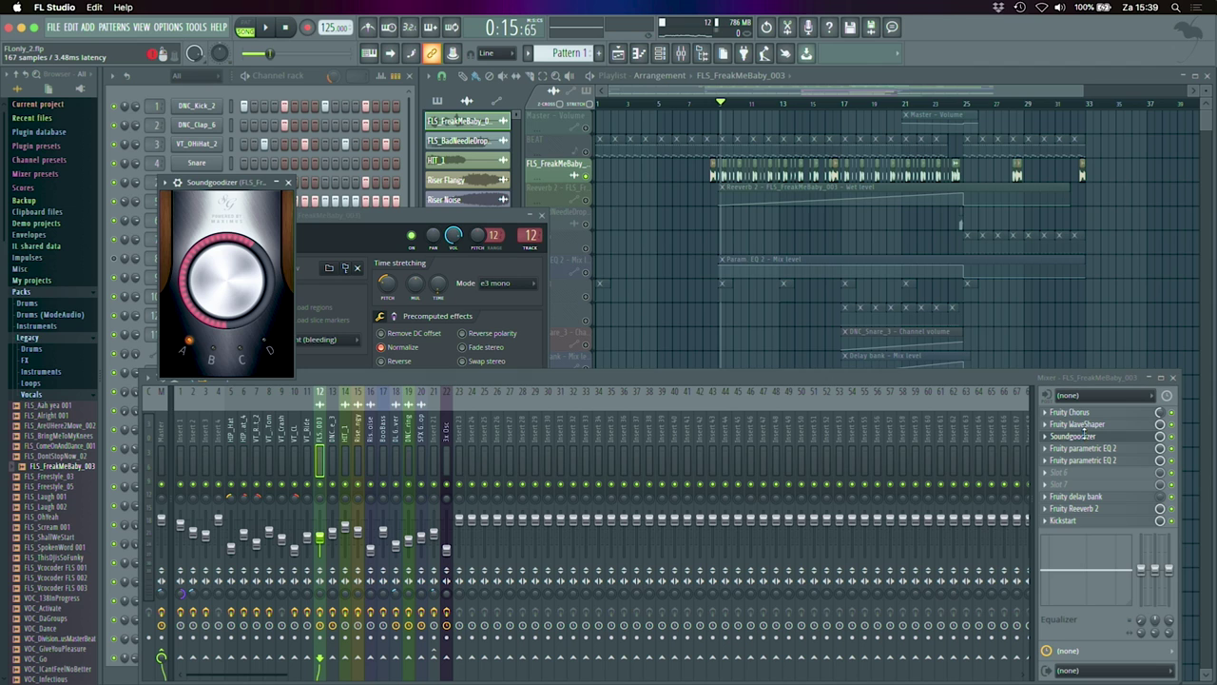
{"action": "left_click", "coordinate": [1084, 435]}
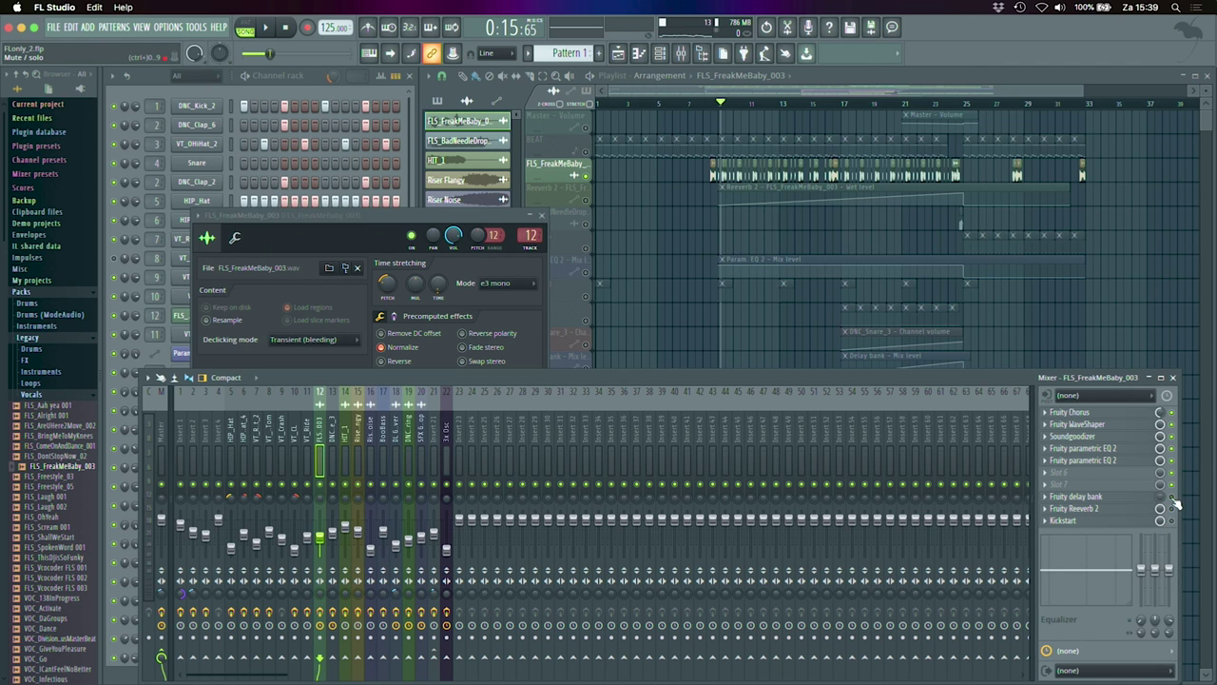
Step: Play the soloed vocal with effects bypassed, re-enable them one by one and inspect both Fruity parametric EQ 2 curves
{"action": "key", "text": "space"}
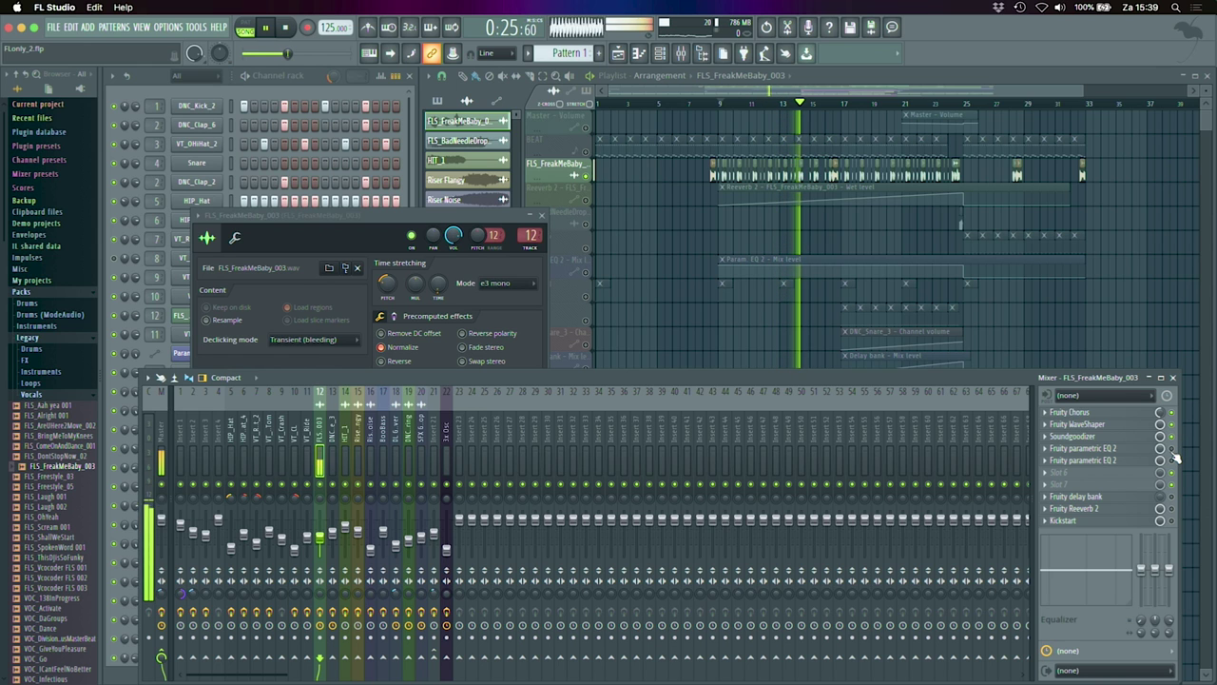
{"action": "left_click", "coordinate": [1122, 448]}
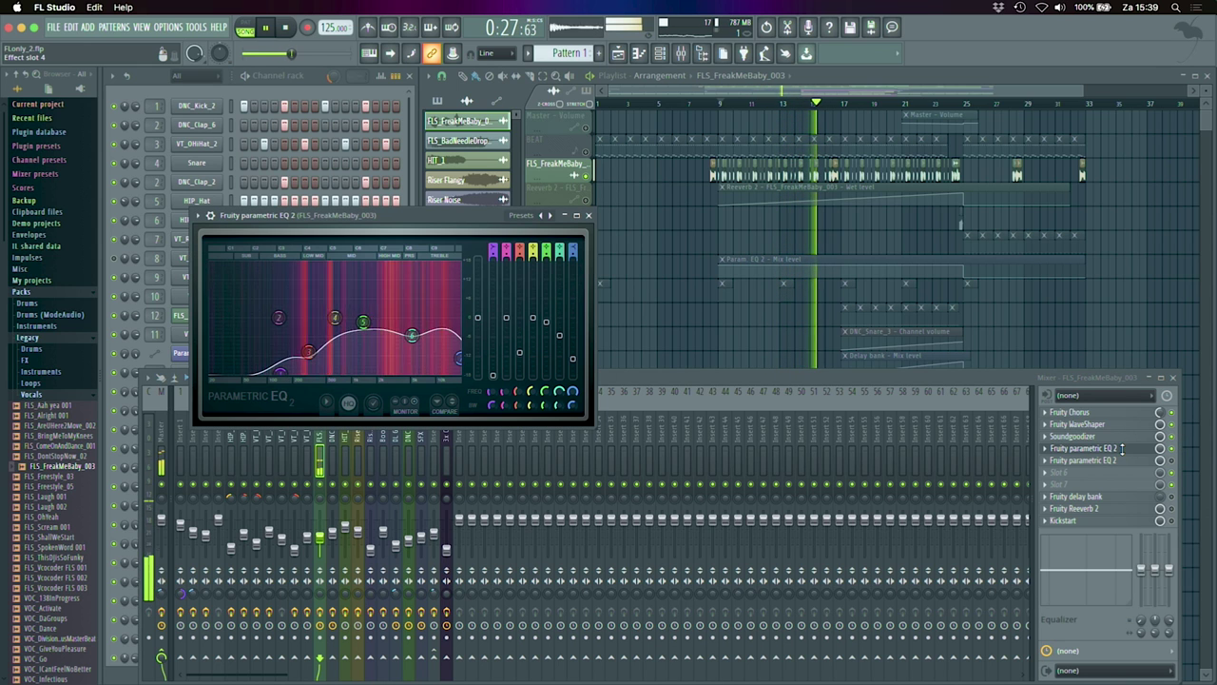
{"action": "left_click", "coordinate": [1121, 448]}
{"action": "left_click", "coordinate": [1114, 460]}
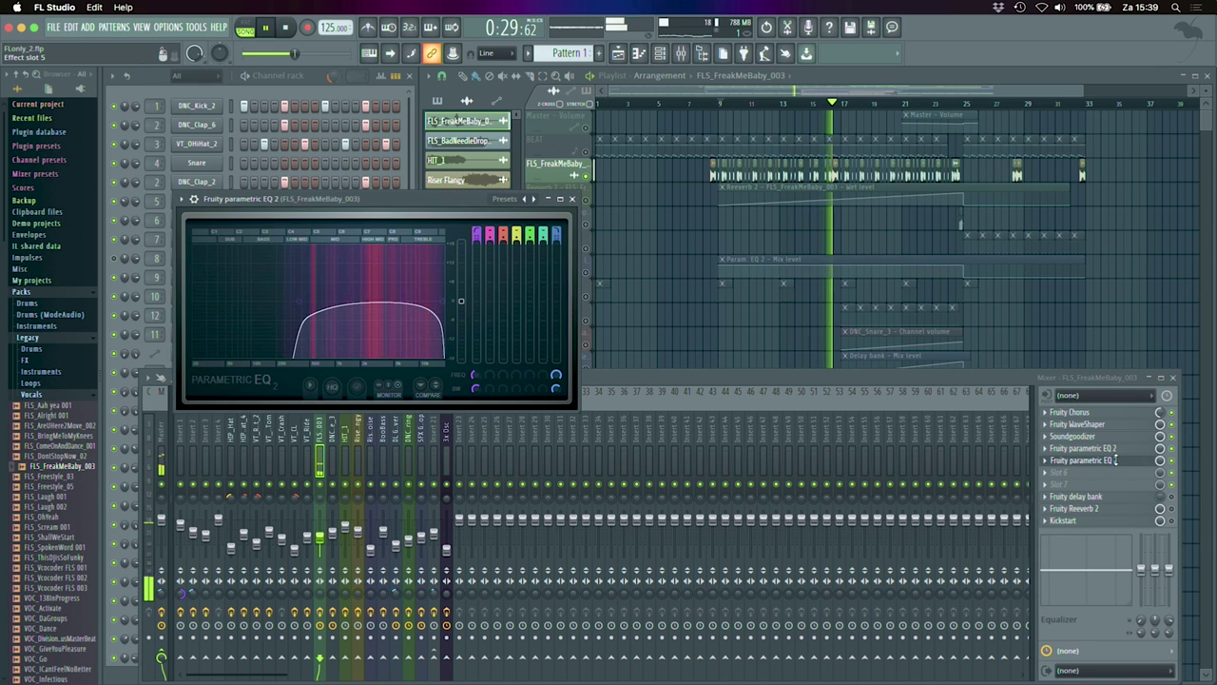
{"action": "left_click", "coordinate": [1115, 460]}
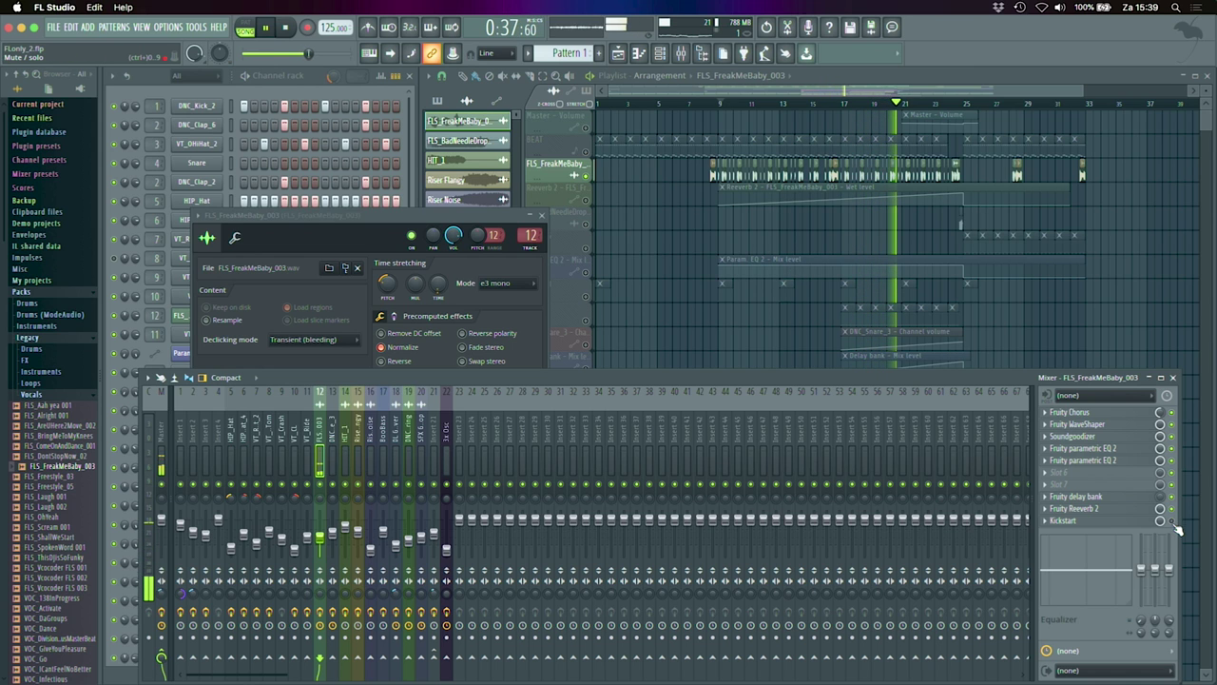
Step: Stop playback, close the vocal's sample settings and unsolo the FLS_FreakMeBaby_003 playlist track
{"action": "key", "text": "space"}
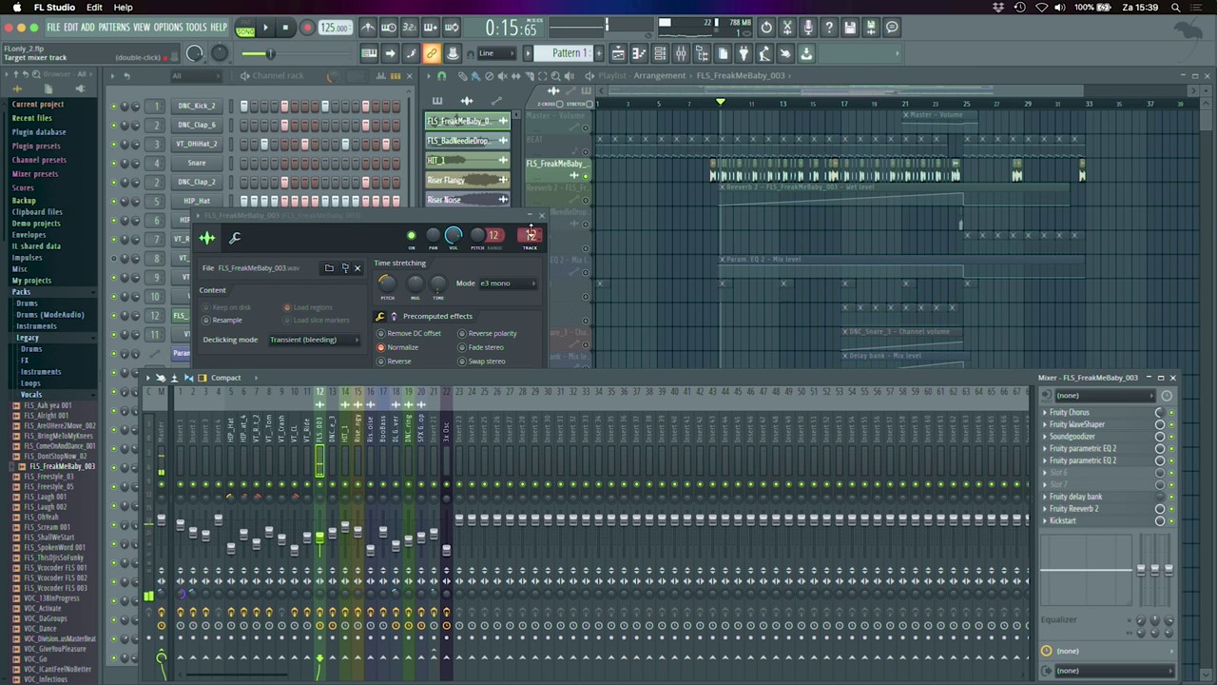
{"action": "left_click", "coordinate": [541, 214]}
{"action": "left_click", "coordinate": [586, 182]}
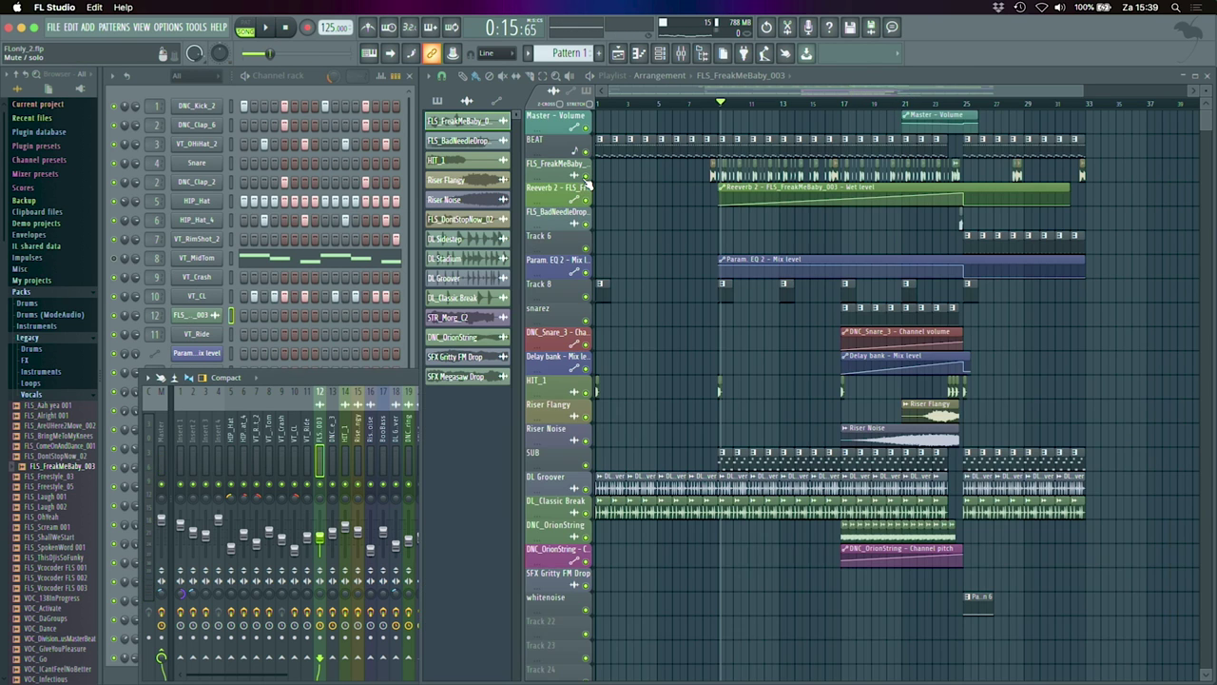
Step: Inspect the SUB track's Pattern 5 notes in the piano roll and the BooBass plugin settings, closing the piano roll
{"action": "left_click_drag", "start_coordinate": [605, 91], "coordinate": [668, 159]}
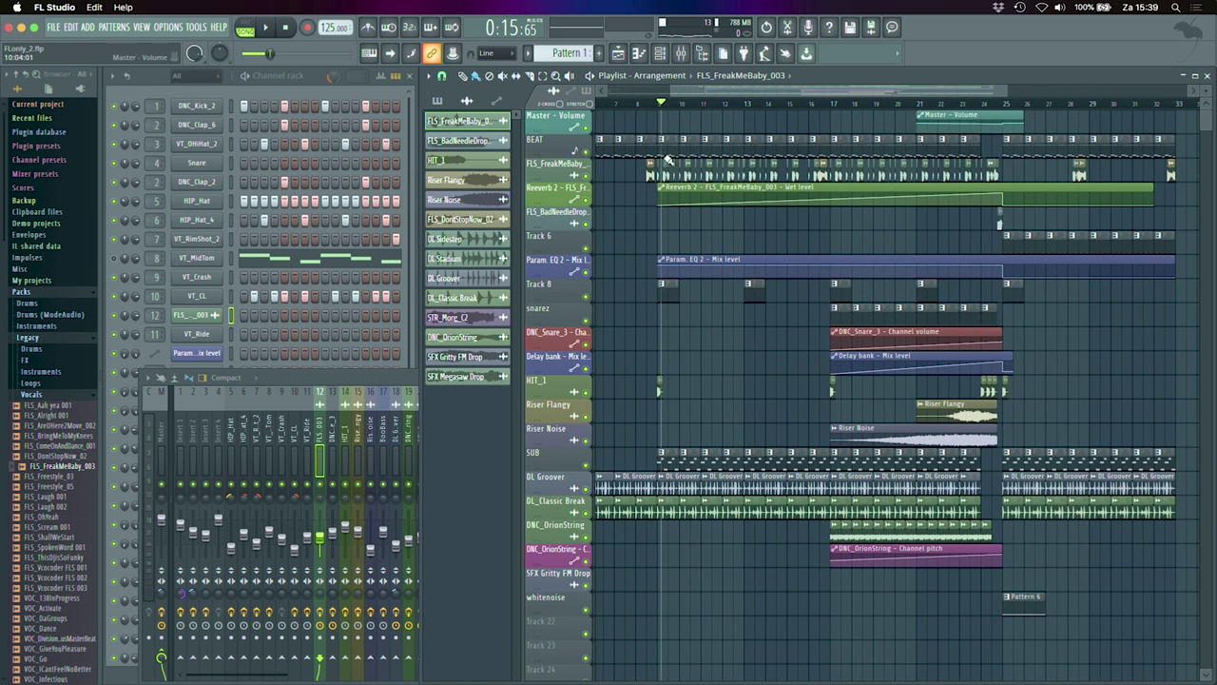
{"action": "scroll", "coordinate": [656, 285], "scroll_direction": "down", "scroll_amount": 4}
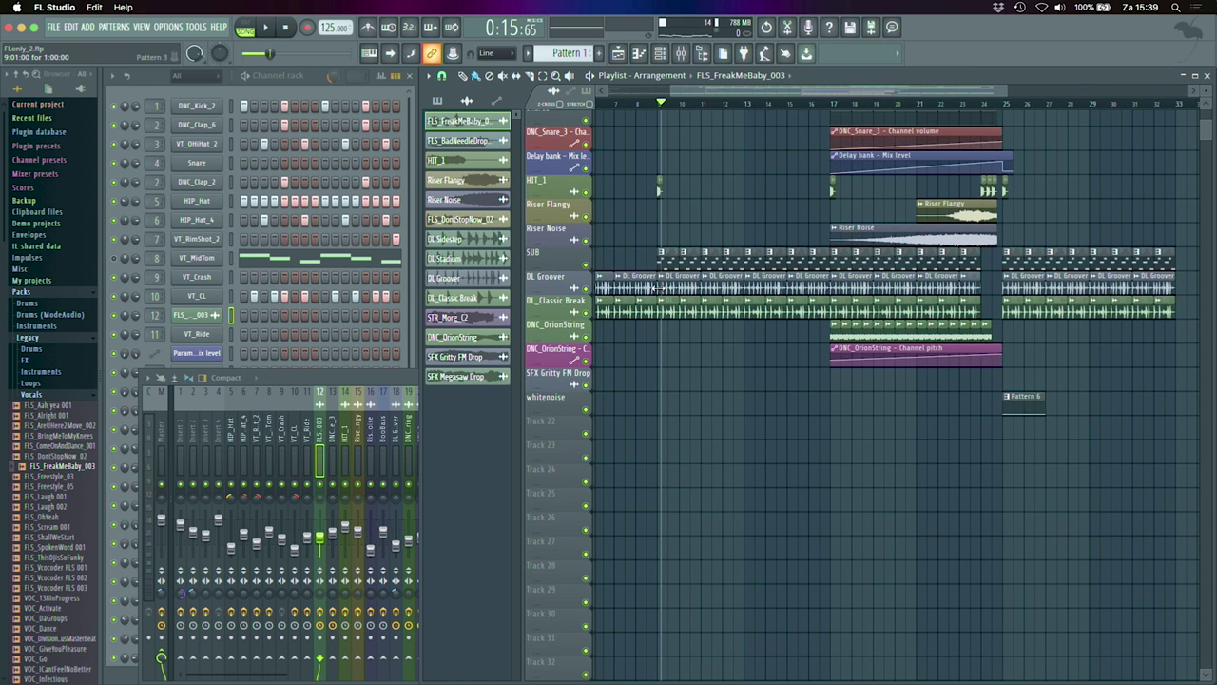
{"action": "double_click", "coordinate": [671, 264]}
{"action": "left_click", "coordinate": [195, 505]}
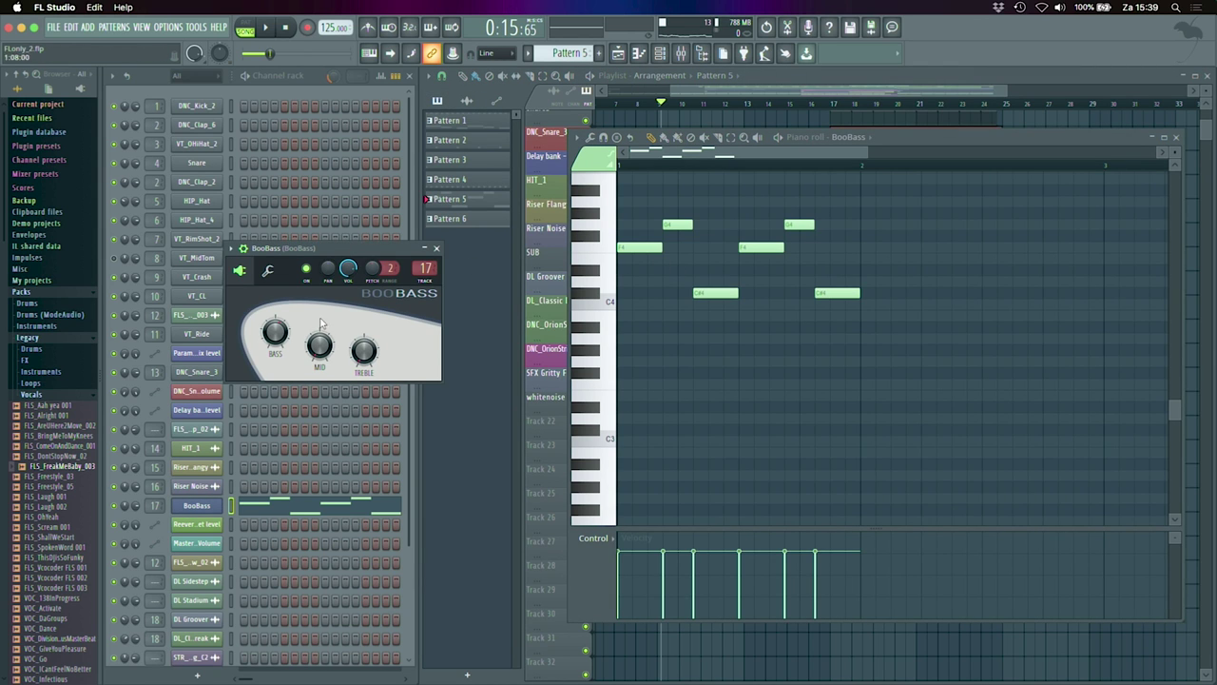
{"action": "left_click_drag", "start_coordinate": [310, 248], "coordinate": [373, 232]}
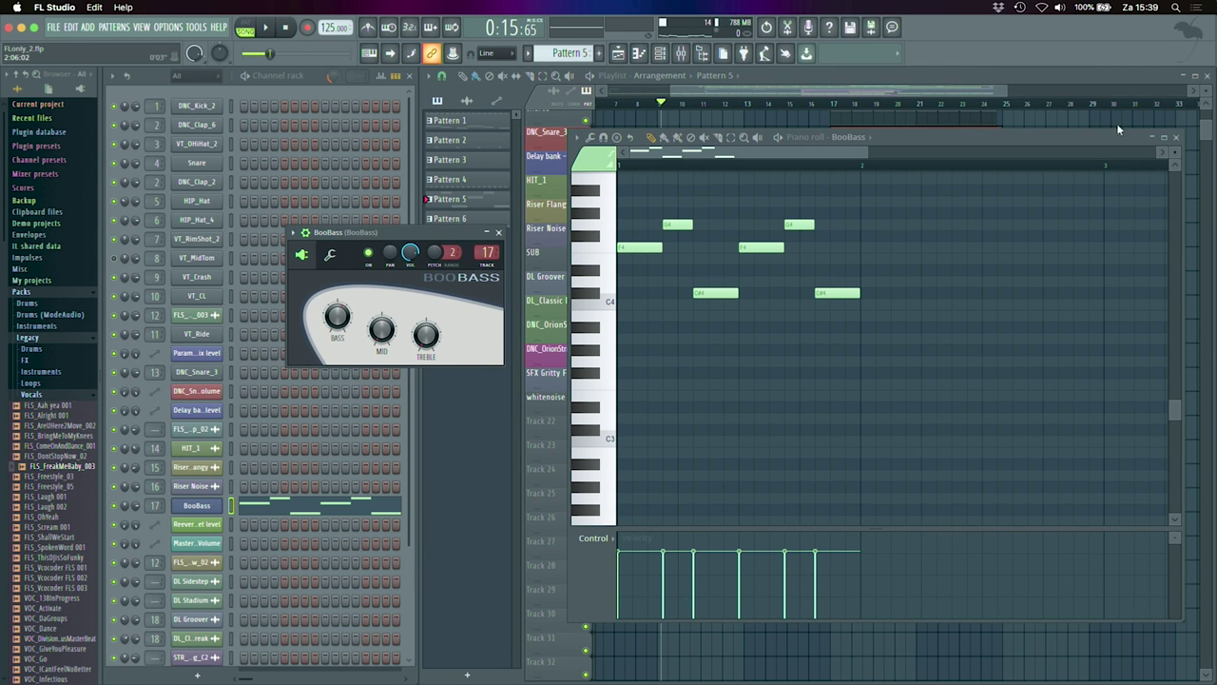
{"action": "left_click", "coordinate": [1179, 137]}
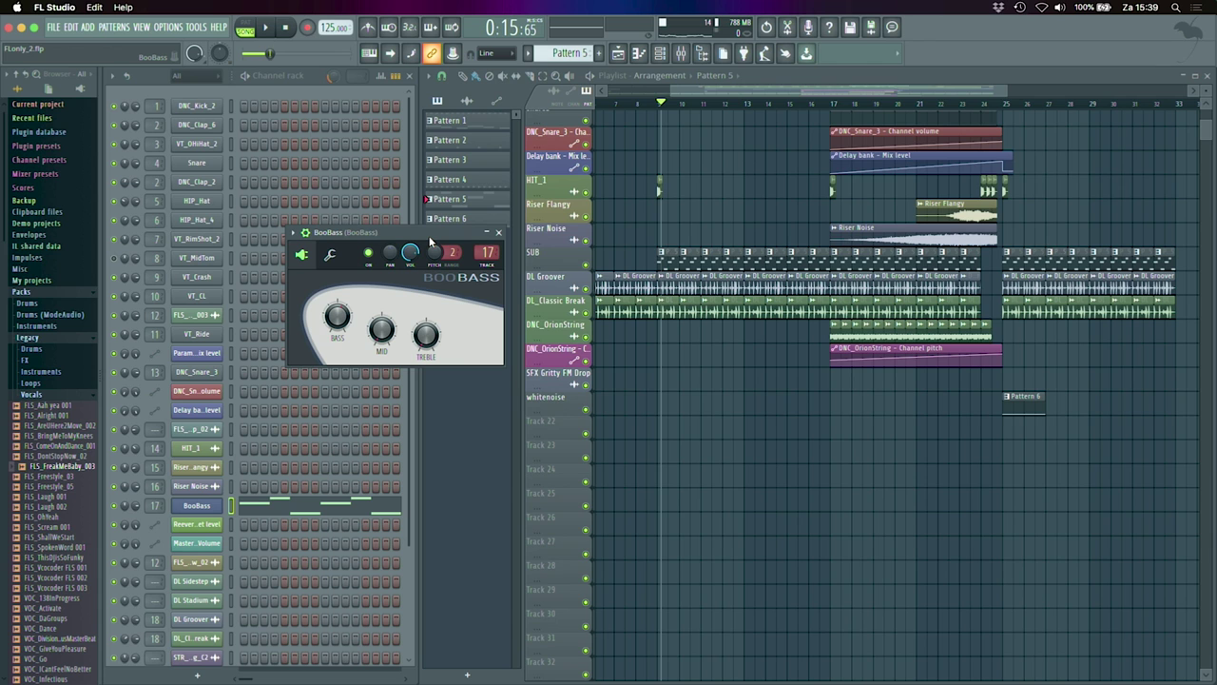
Step: Open the BooBass channel's mixer track, solo it and bypass its effects
{"action": "double_click", "coordinate": [485, 252]}
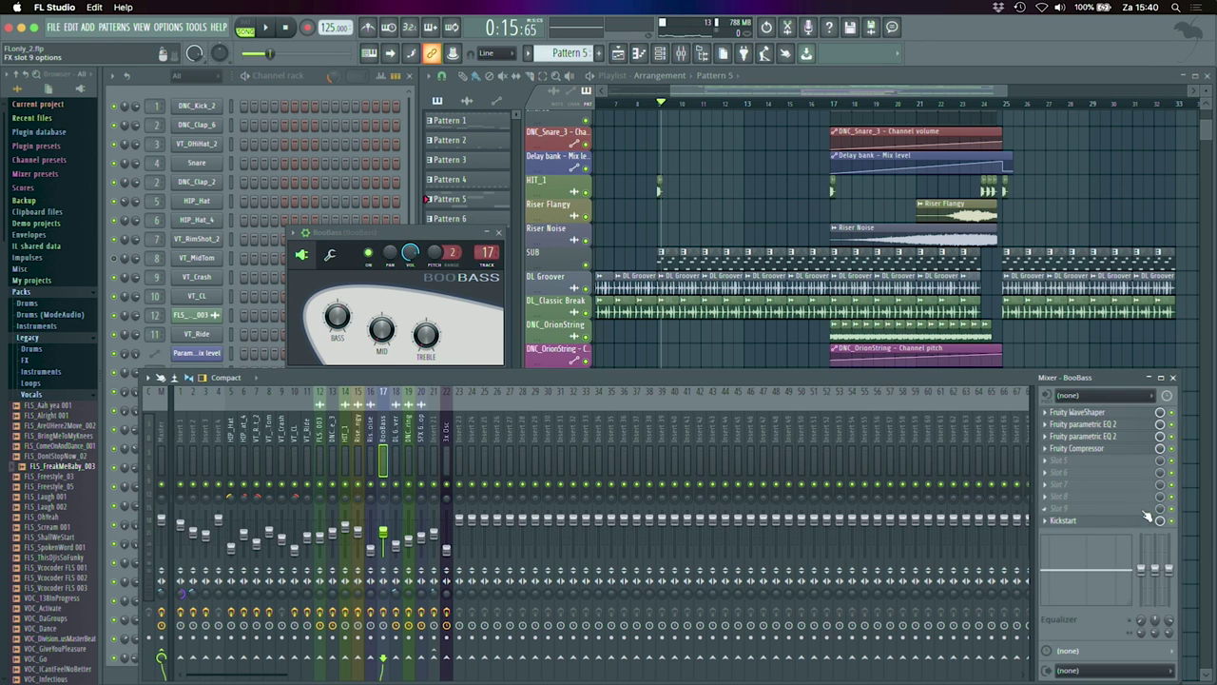
{"action": "key", "text": "space"}
{"action": "key", "text": "space"}
{"action": "right_click", "coordinate": [398, 263]}
{"action": "left_click", "coordinate": [413, 275]}
{"action": "right_click", "coordinate": [447, 281]}
{"action": "left_click", "coordinate": [454, 284]}
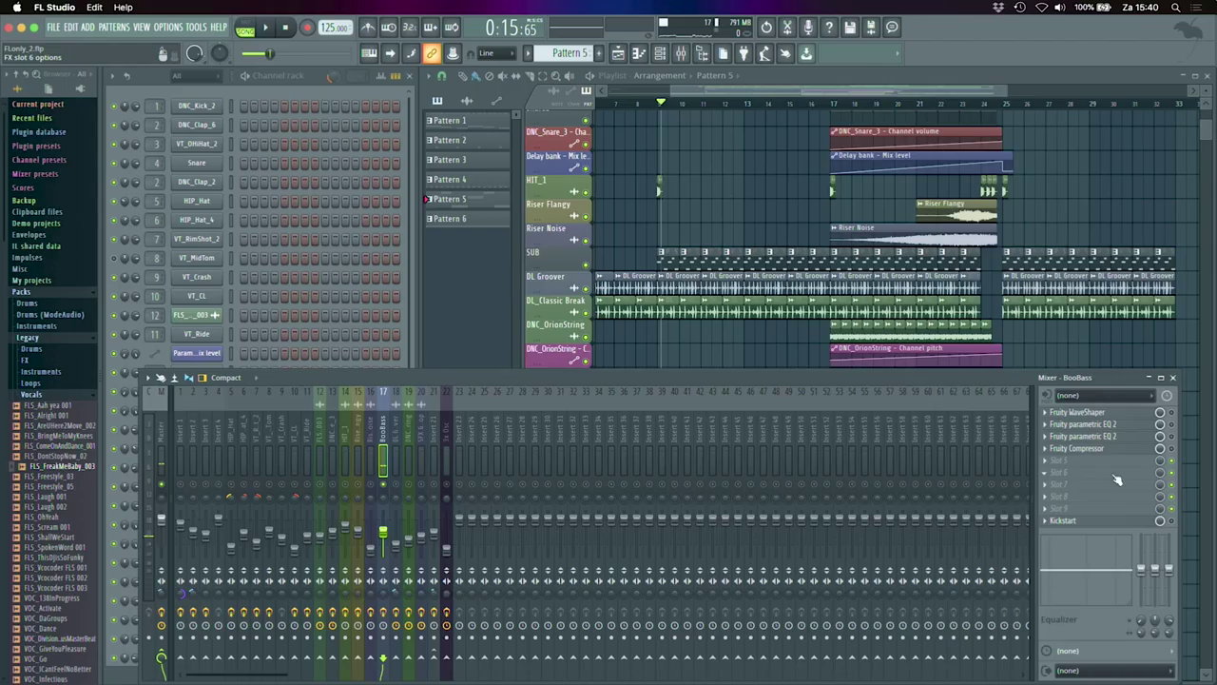
Step: Inspect the BooBass Fruity WaveShaper curve, re-enable the effect and play the bass to hear it
{"action": "left_click", "coordinate": [1129, 412]}
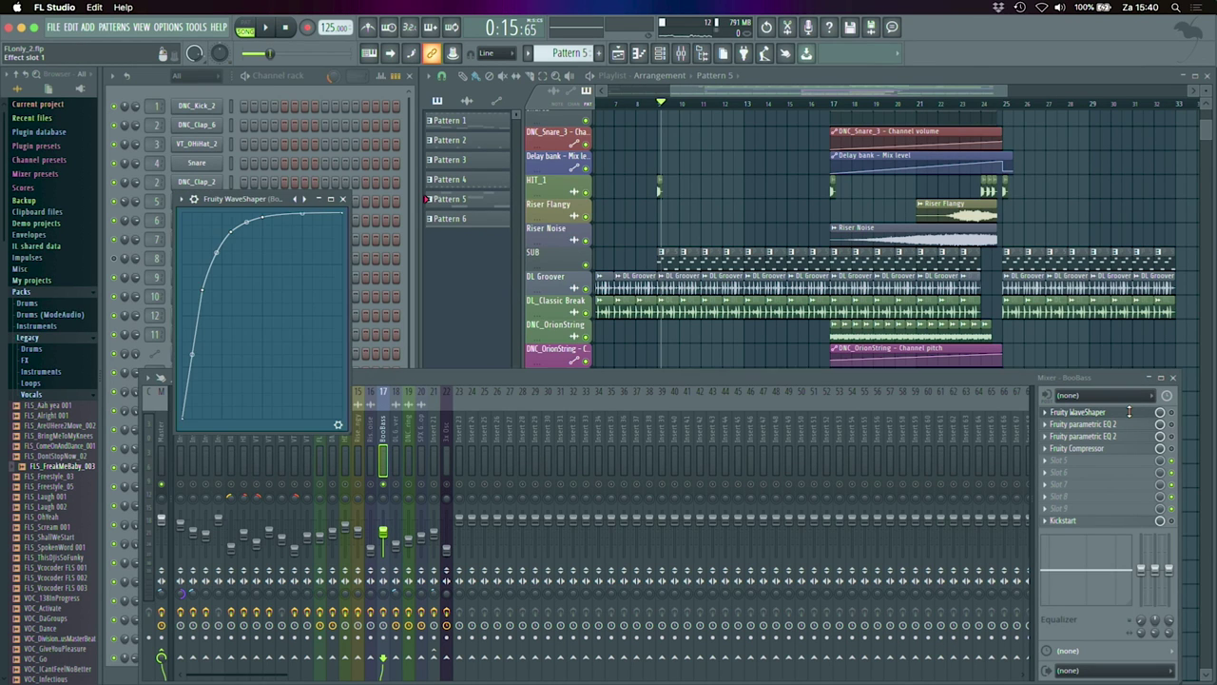
{"action": "key", "text": "Escape"}
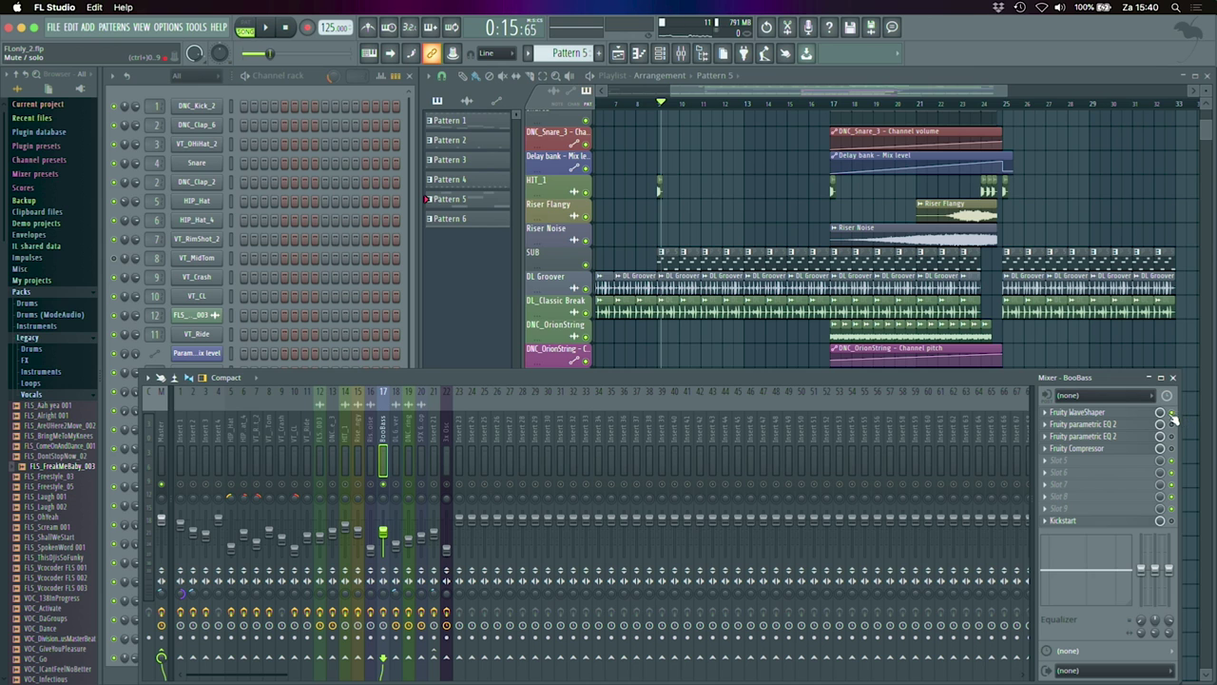
{"action": "key", "text": "space"}
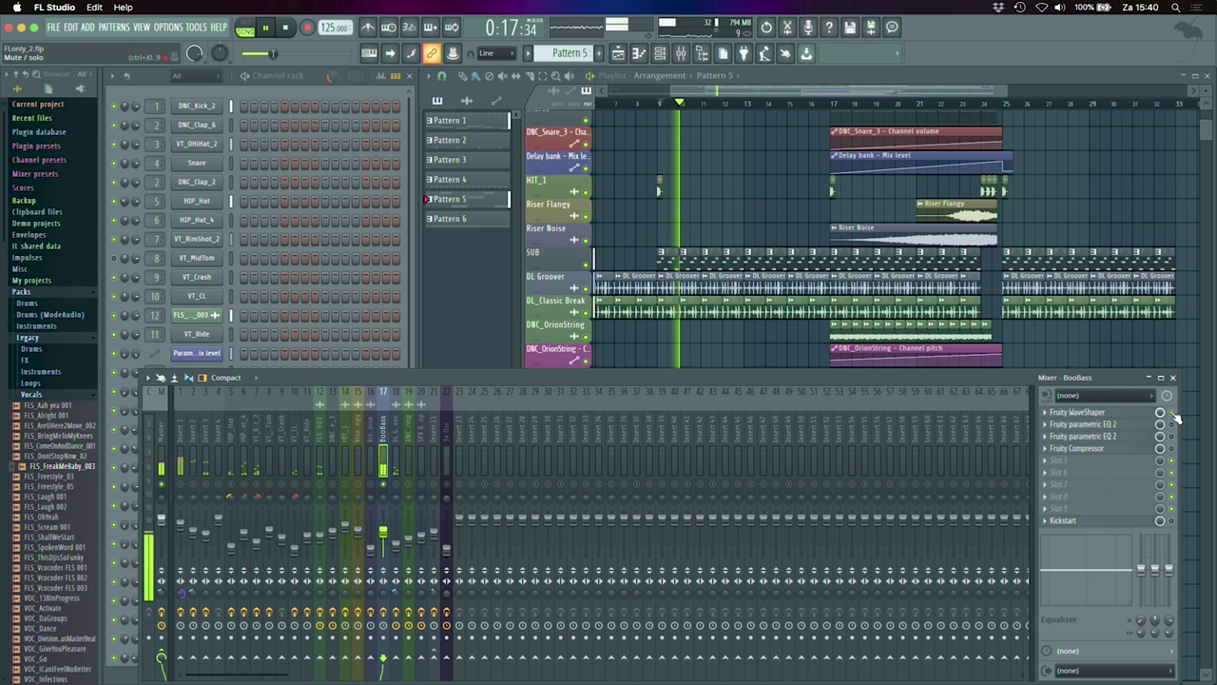
{"action": "left_click", "coordinate": [1104, 411]}
{"action": "left_click", "coordinate": [1104, 412]}
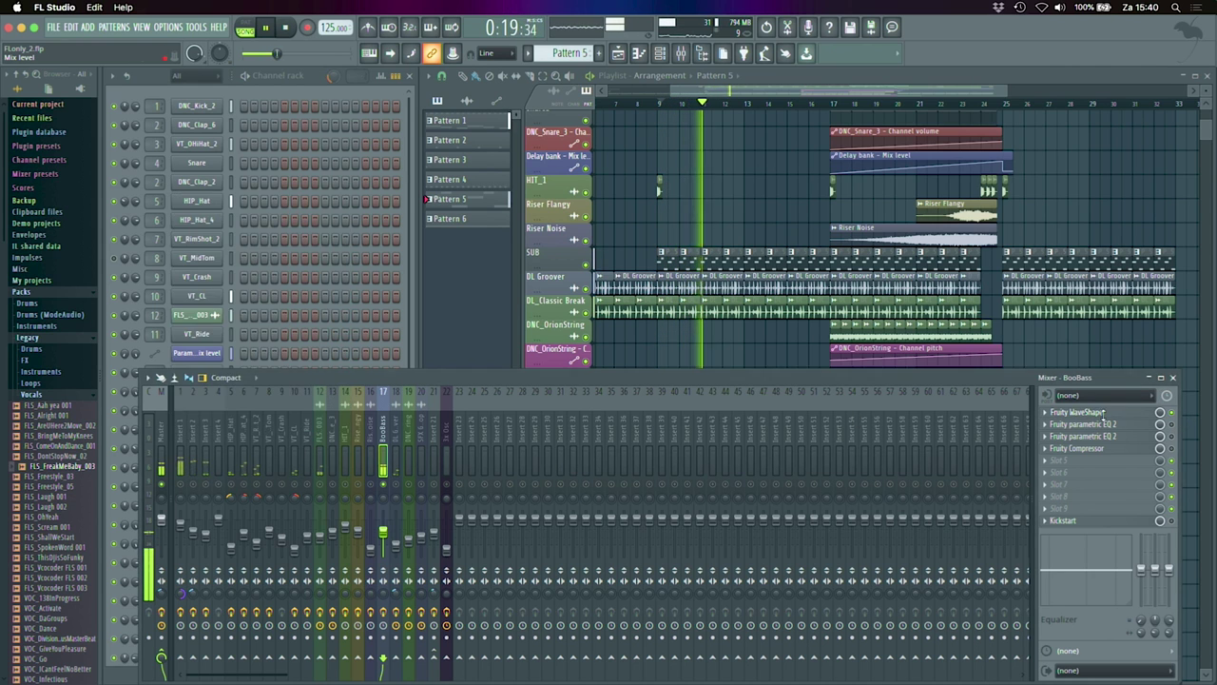
Step: Re-enable the remaining BooBass effects during playback and inspect the Fruity parametric EQ 2 curves
{"action": "left_click", "coordinate": [1103, 424]}
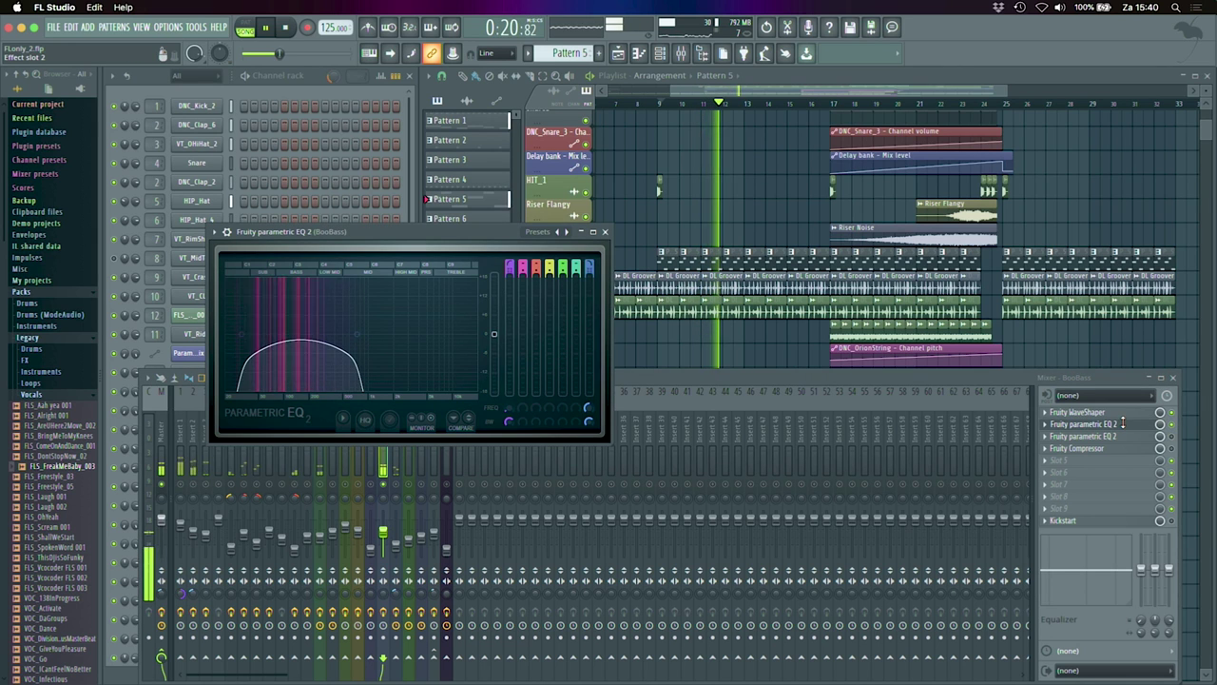
{"action": "left_click", "coordinate": [1171, 424]}
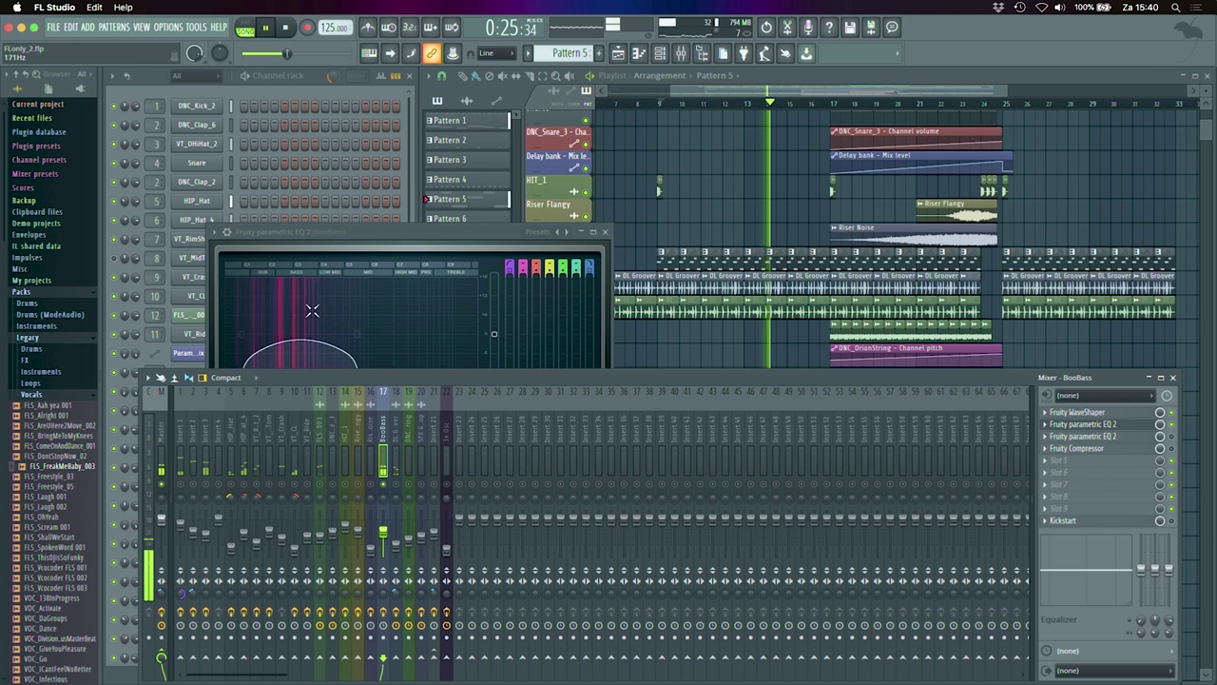
{"action": "left_click", "coordinate": [1132, 426]}
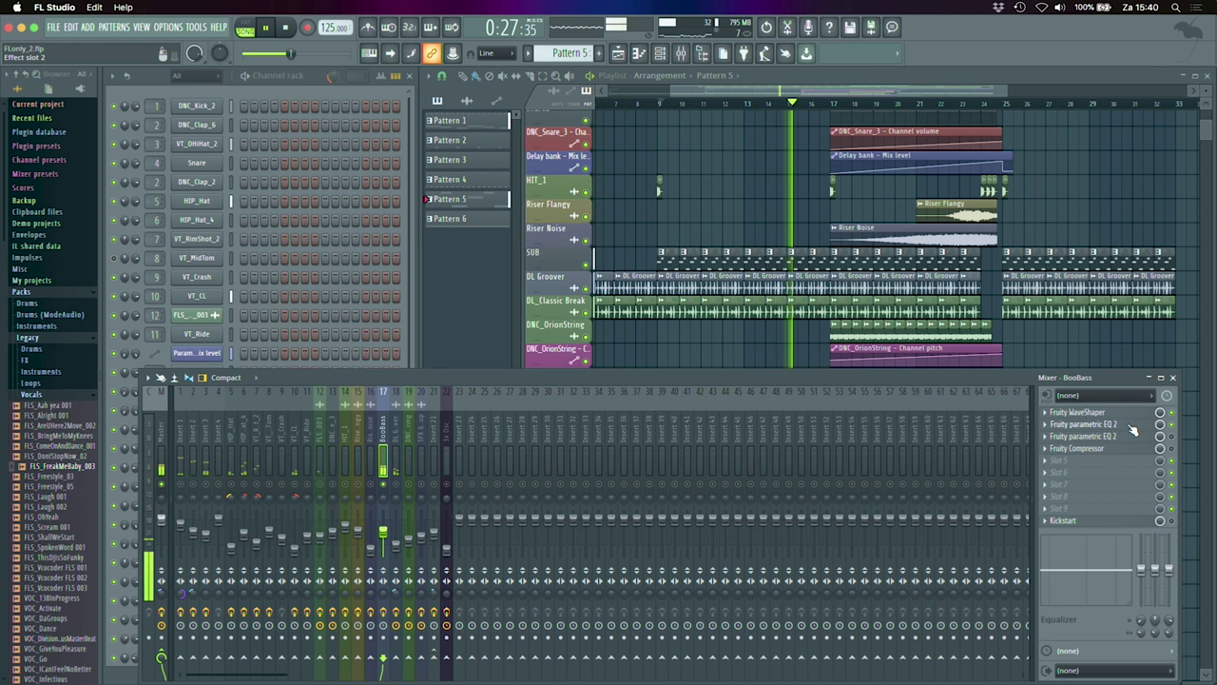
{"action": "left_click", "coordinate": [1133, 428]}
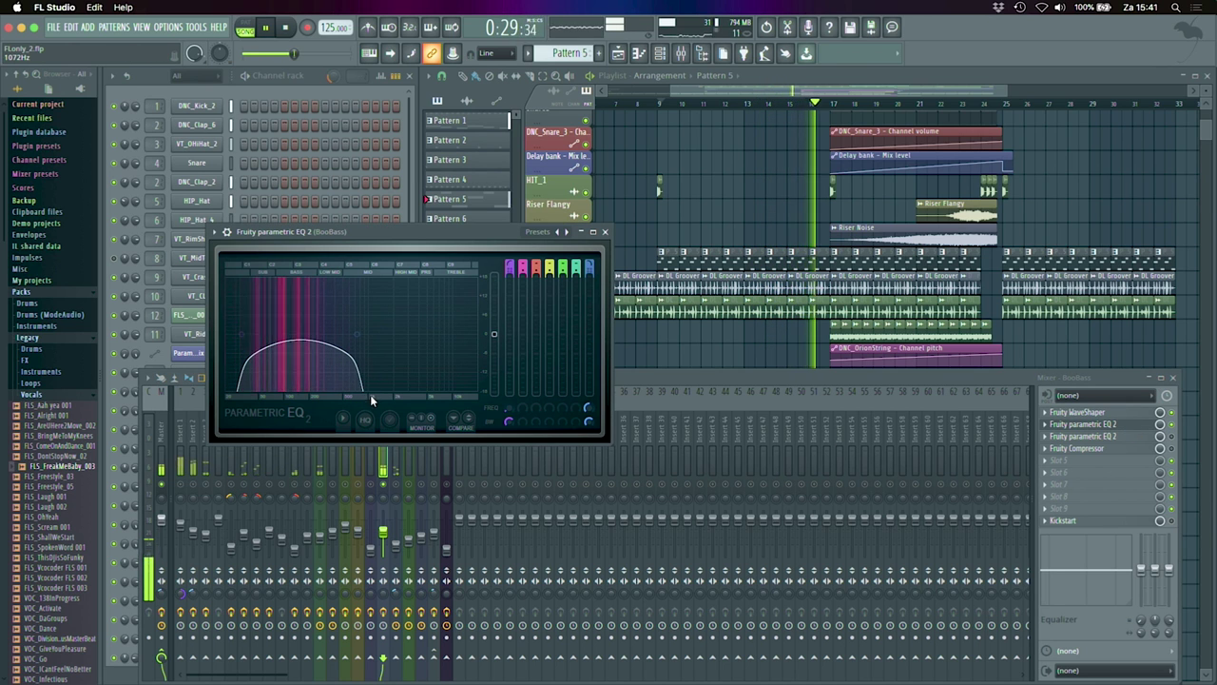
{"action": "left_click", "coordinate": [1108, 434]}
{"action": "left_click", "coordinate": [1129, 436]}
{"action": "left_click", "coordinate": [1128, 435]}
{"action": "left_click", "coordinate": [1128, 435]}
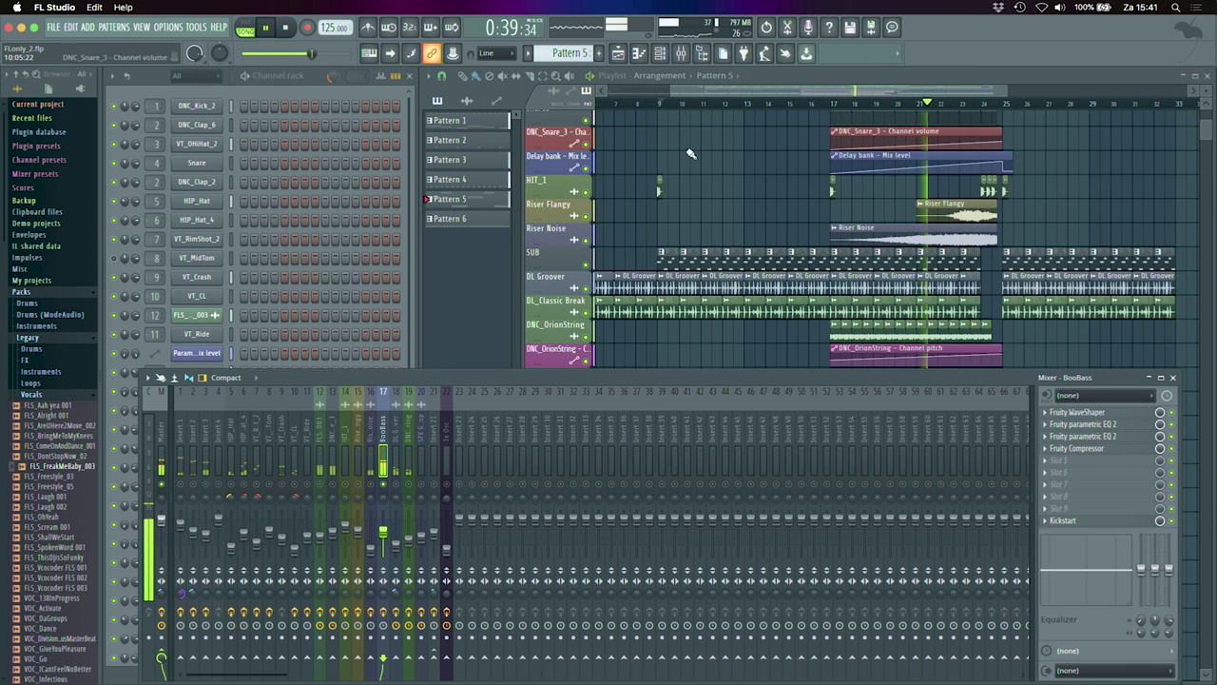
Step: Play the full arrangement through the build-up into the drop at bar 25, following it in the playlist
{"action": "left_click_drag", "start_coordinate": [672, 91], "coordinate": [819, 91]}
{"action": "scroll", "coordinate": [737, 195], "scroll_direction": "up", "scroll_amount": 3}
{"action": "scroll", "coordinate": [737, 194], "scroll_direction": "up", "scroll_amount": 1}
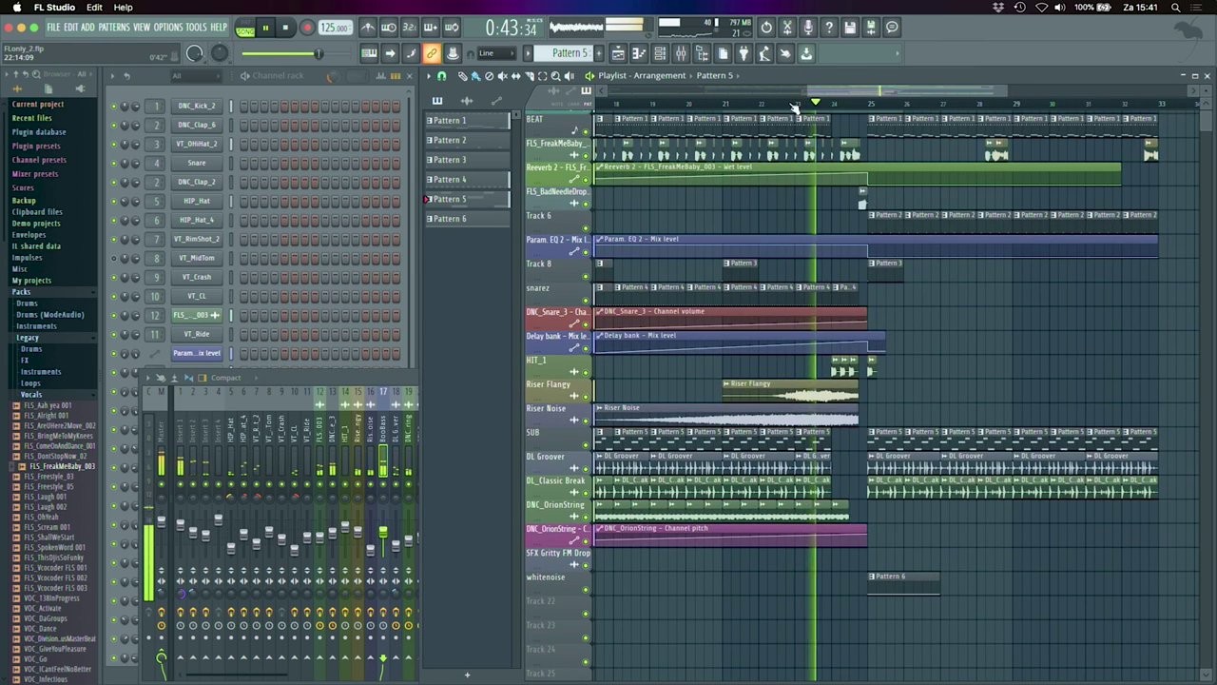
{"action": "left_click_drag", "start_coordinate": [811, 91], "coordinate": [772, 92]}
{"action": "scroll", "coordinate": [752, 159], "scroll_direction": "up", "scroll_amount": 1}
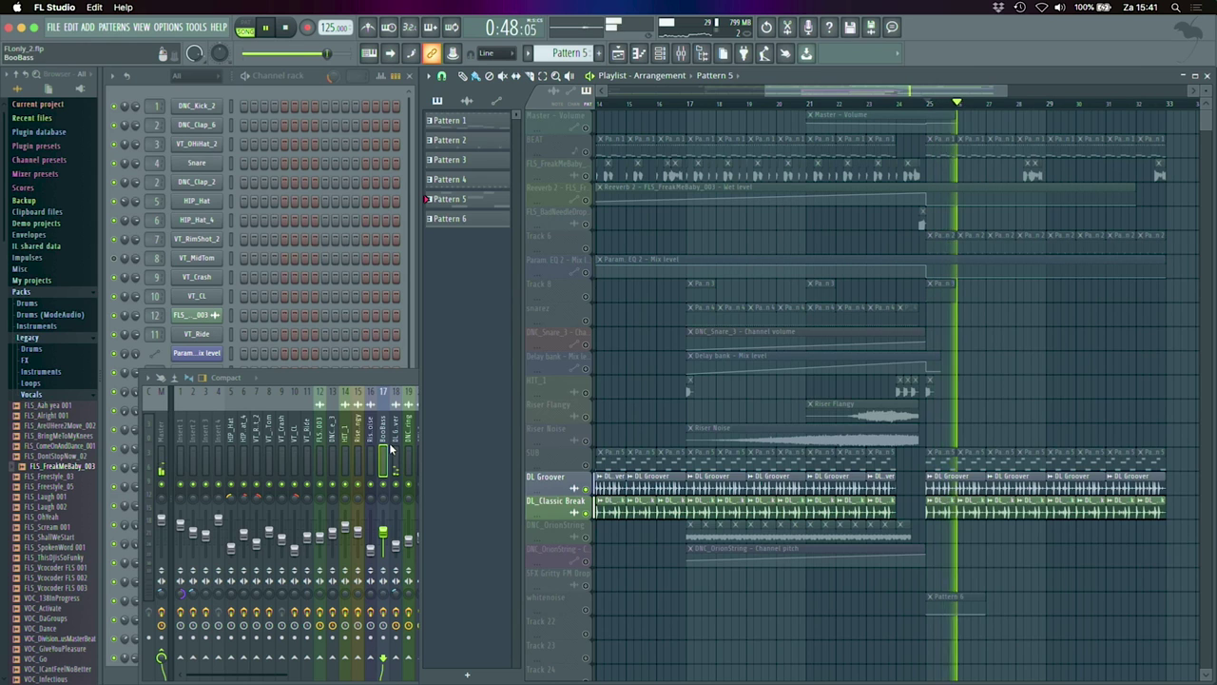
Step: Examine the DL Groover mixer track's effects while the soloed DL Groover and DL_Classic Break loops play, and stop playback
{"action": "left_click", "coordinate": [394, 452]}
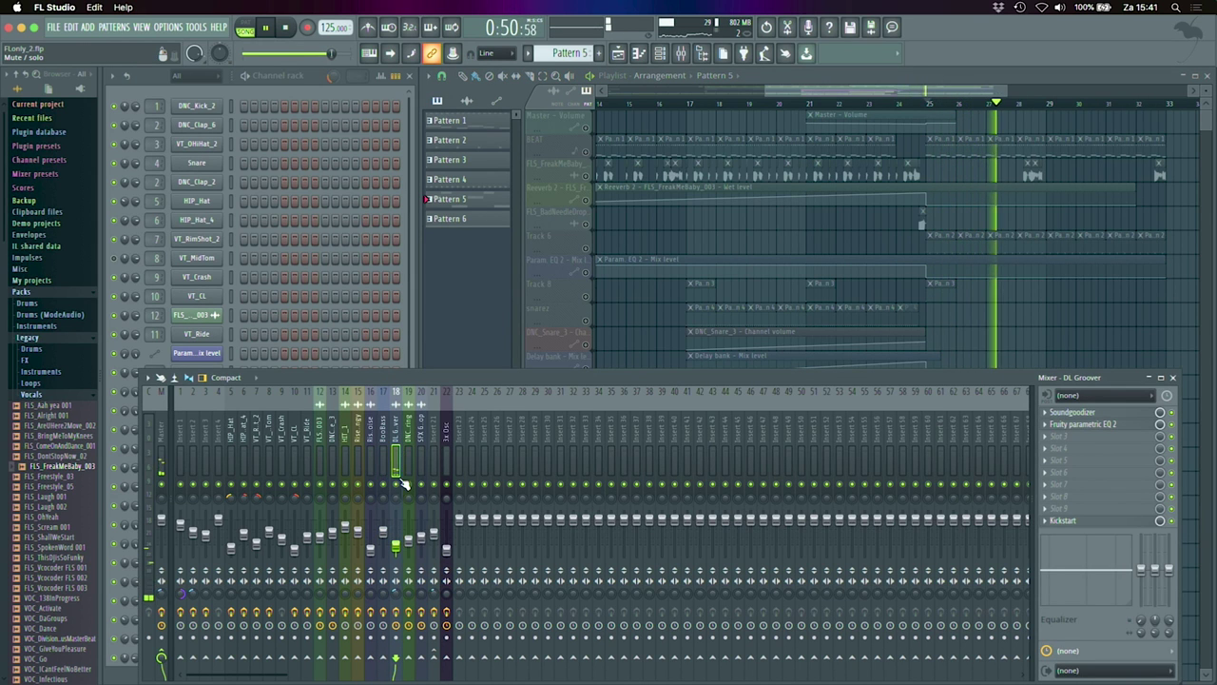
{"action": "left_click", "coordinate": [842, 105]}
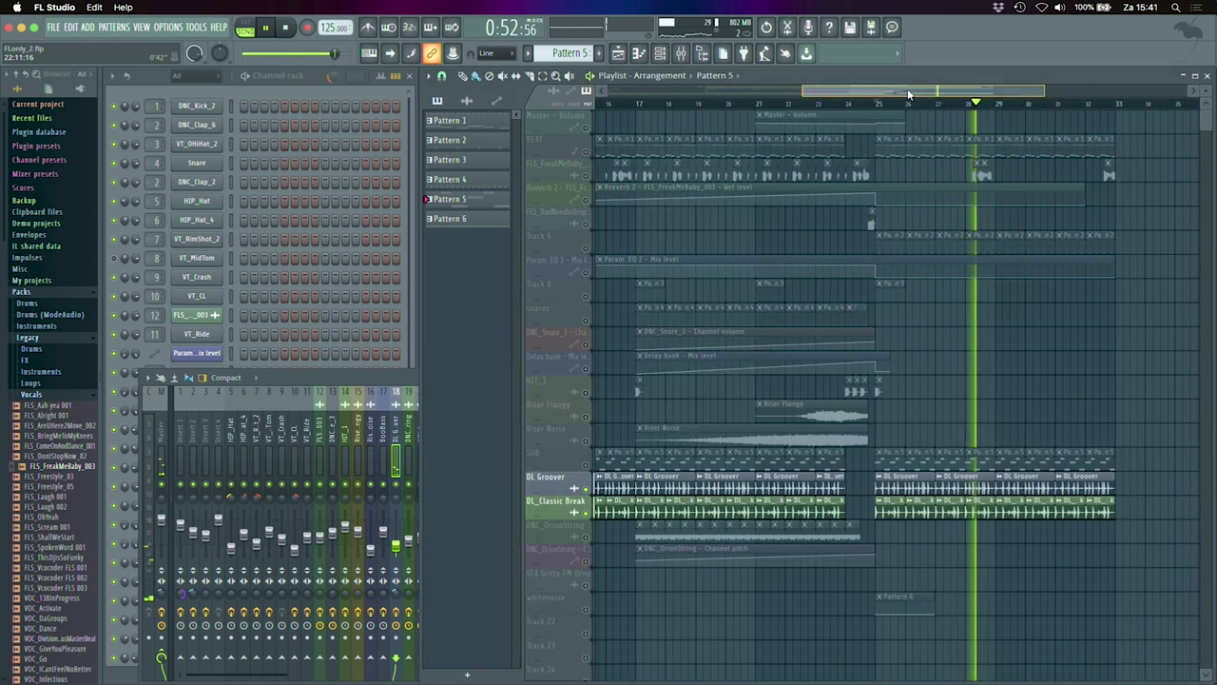
{"action": "key", "text": "space"}
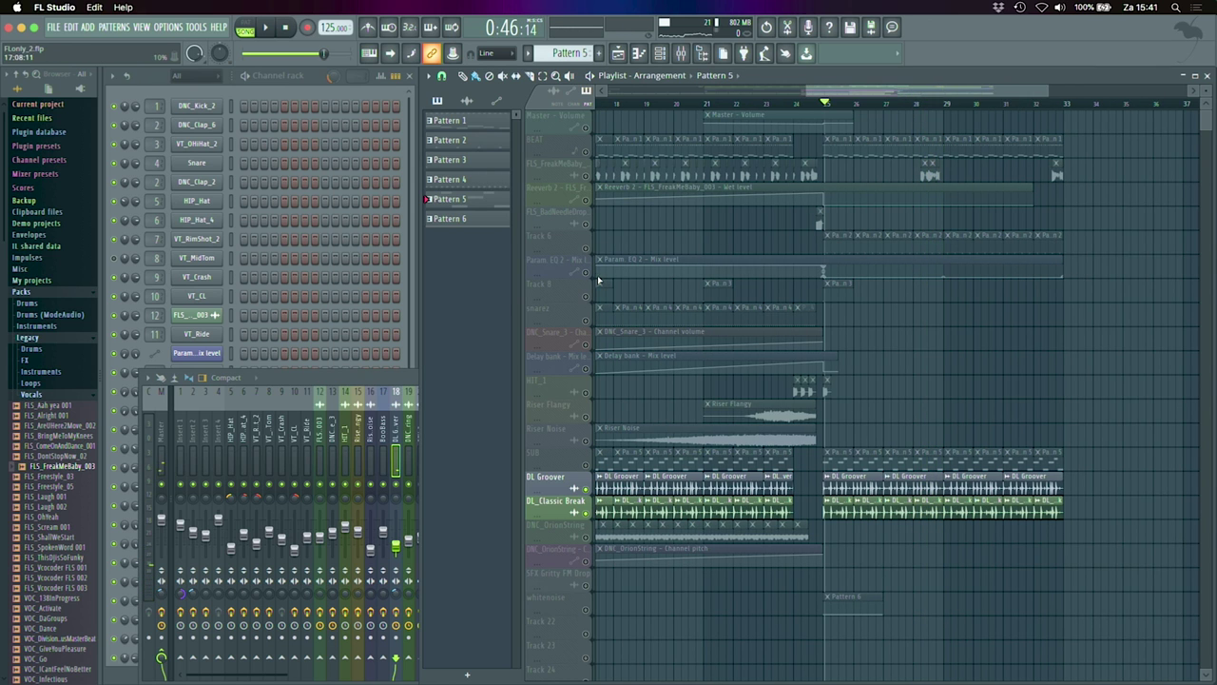
Step: Play the drop with only the BEAT track soloed, and play it again with all tracks for comparison
{"action": "right_click", "coordinate": [586, 153]}
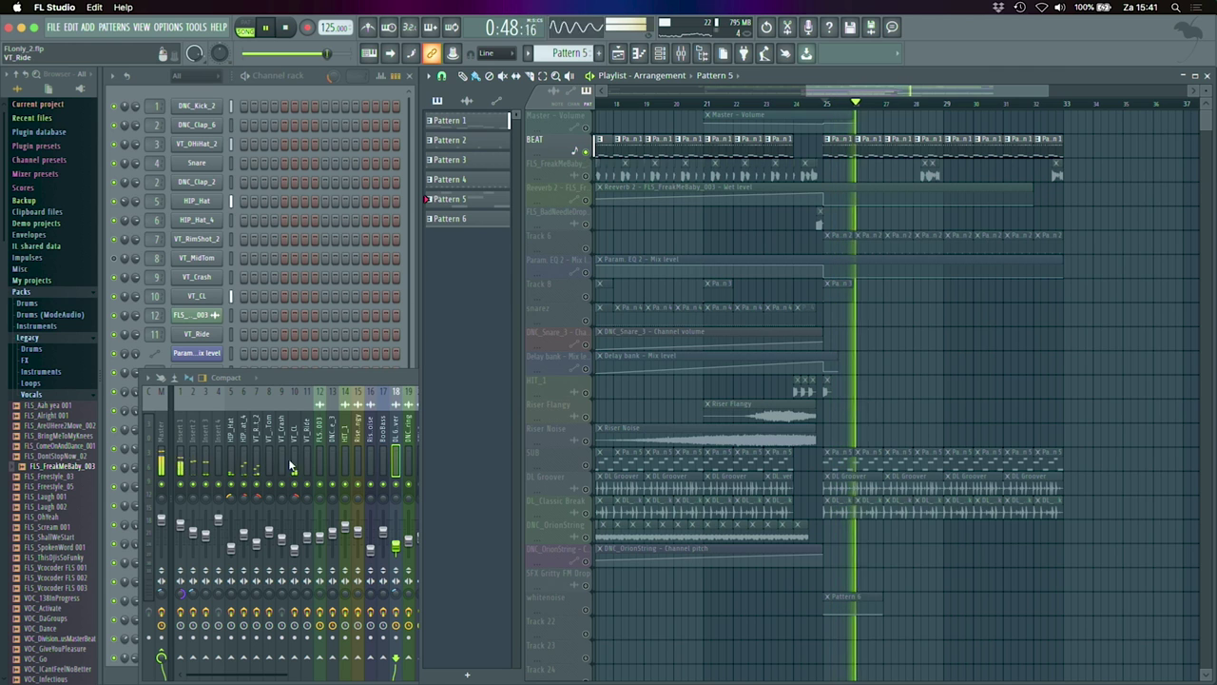
{"action": "key", "text": "space"}
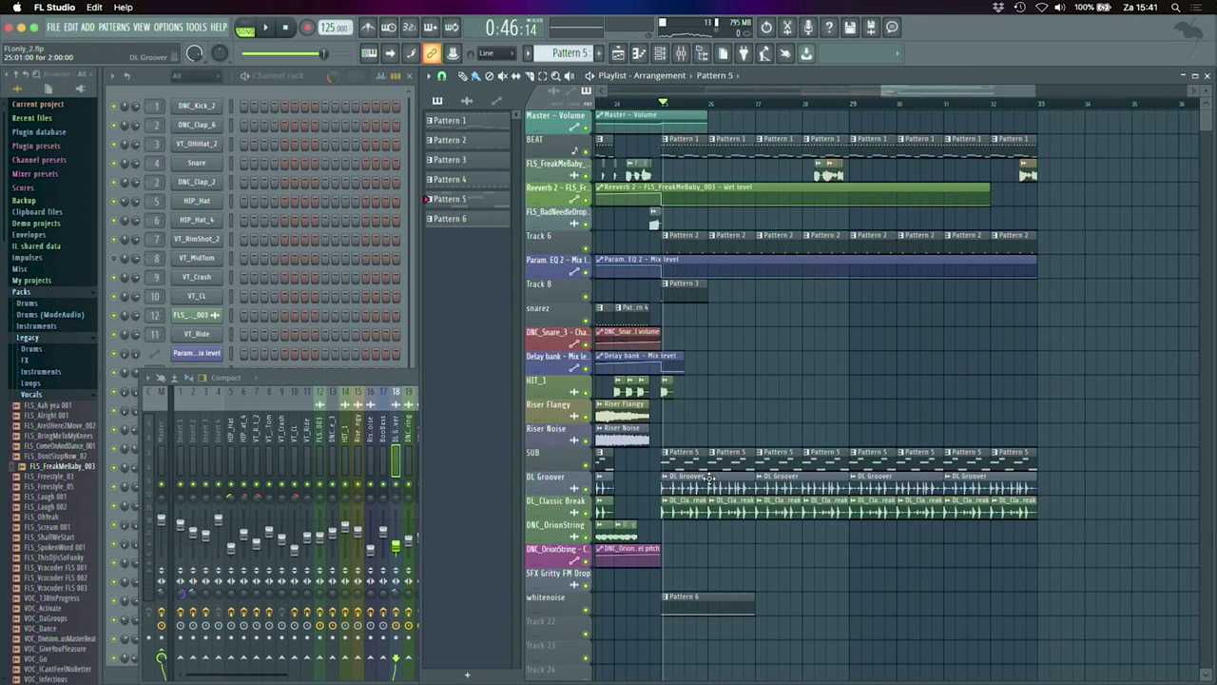
{"action": "key", "text": "space"}
{"action": "left_click", "coordinate": [400, 491]}
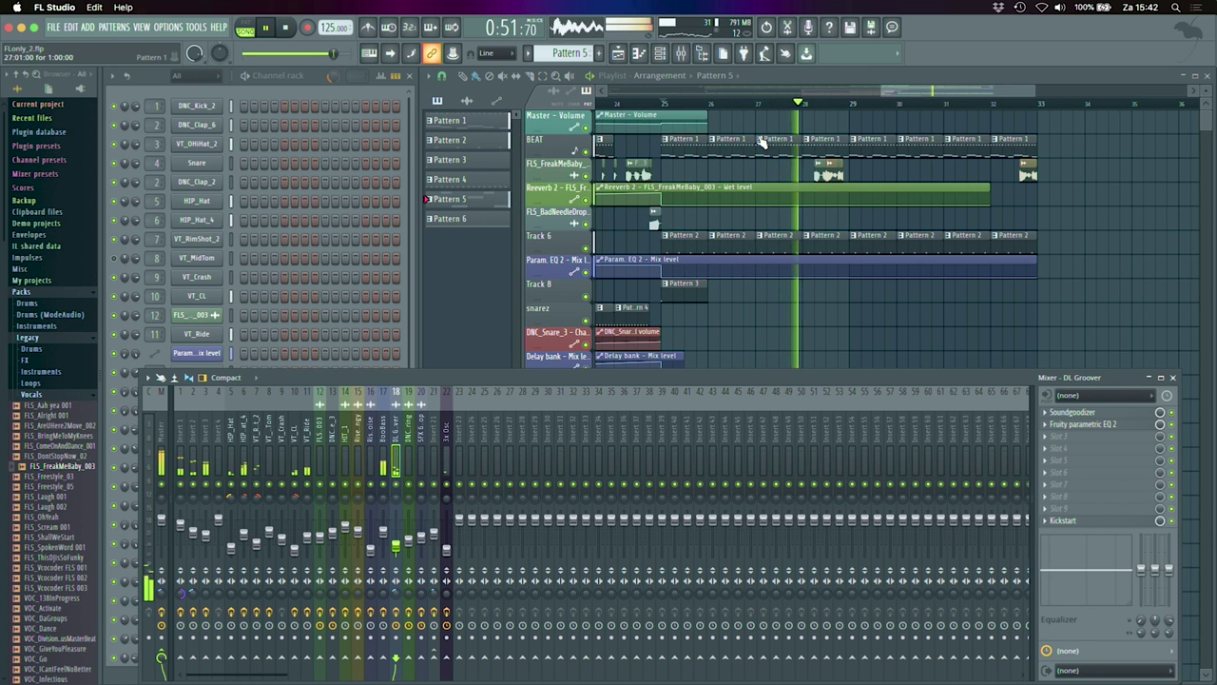
{"action": "key", "text": "space"}
Step: Audition the HIT_1 sample from its playlist clip's channel settings and close them
{"action": "left_click", "coordinate": [698, 283]}
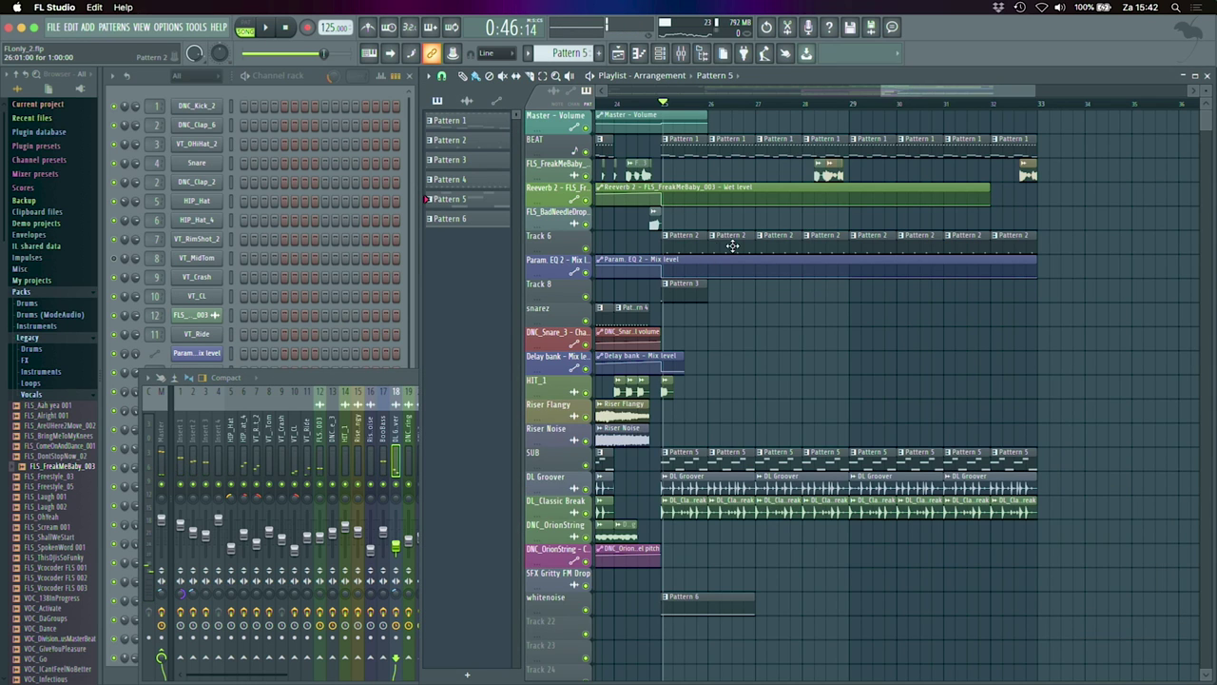
{"action": "double_click", "coordinate": [630, 388]}
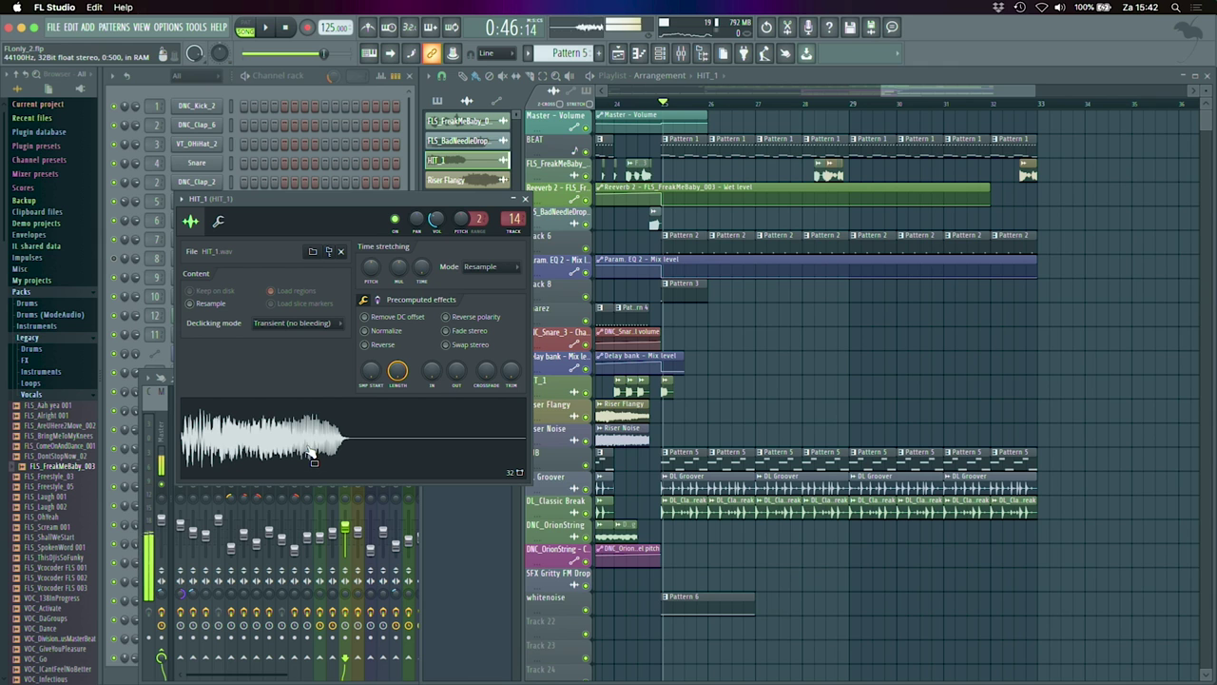
{"action": "left_click", "coordinate": [526, 198]}
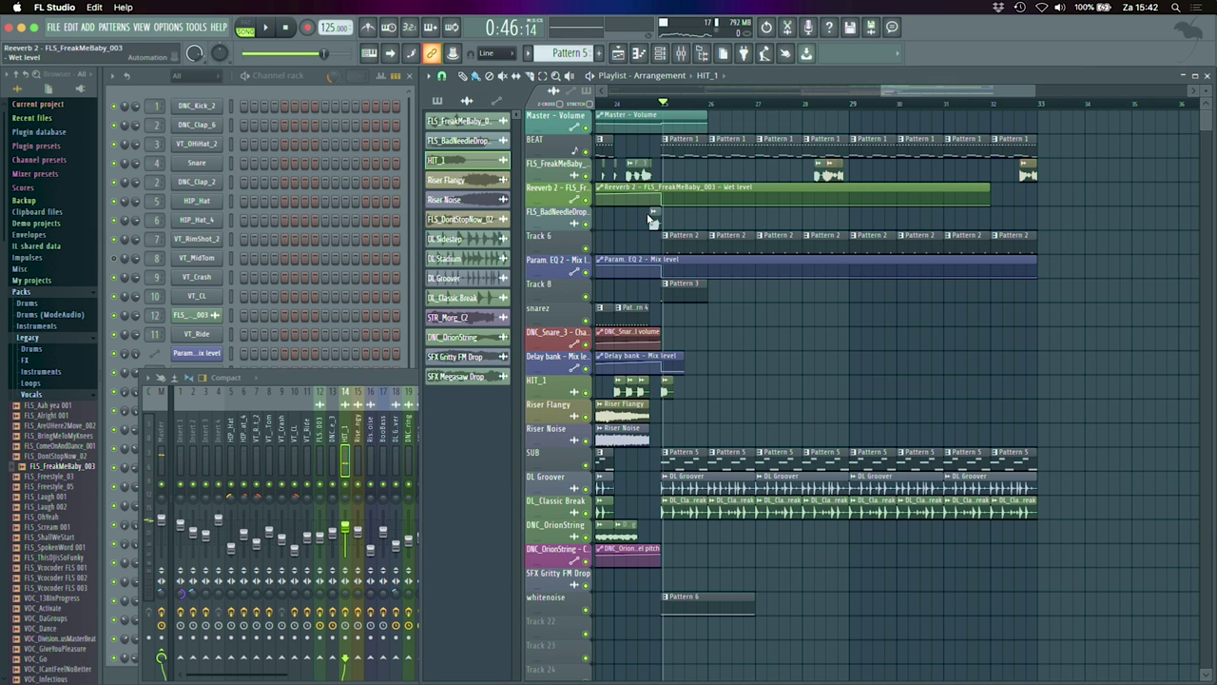
Step: Inspect the whitenoise track's Pattern 6 notes in the piano roll and its 3x Osc oscillator settings
{"action": "left_click_drag", "start_coordinate": [1036, 87], "coordinate": [947, 88]}
{"action": "scroll", "coordinate": [825, 244], "scroll_direction": "down", "scroll_amount": 5}
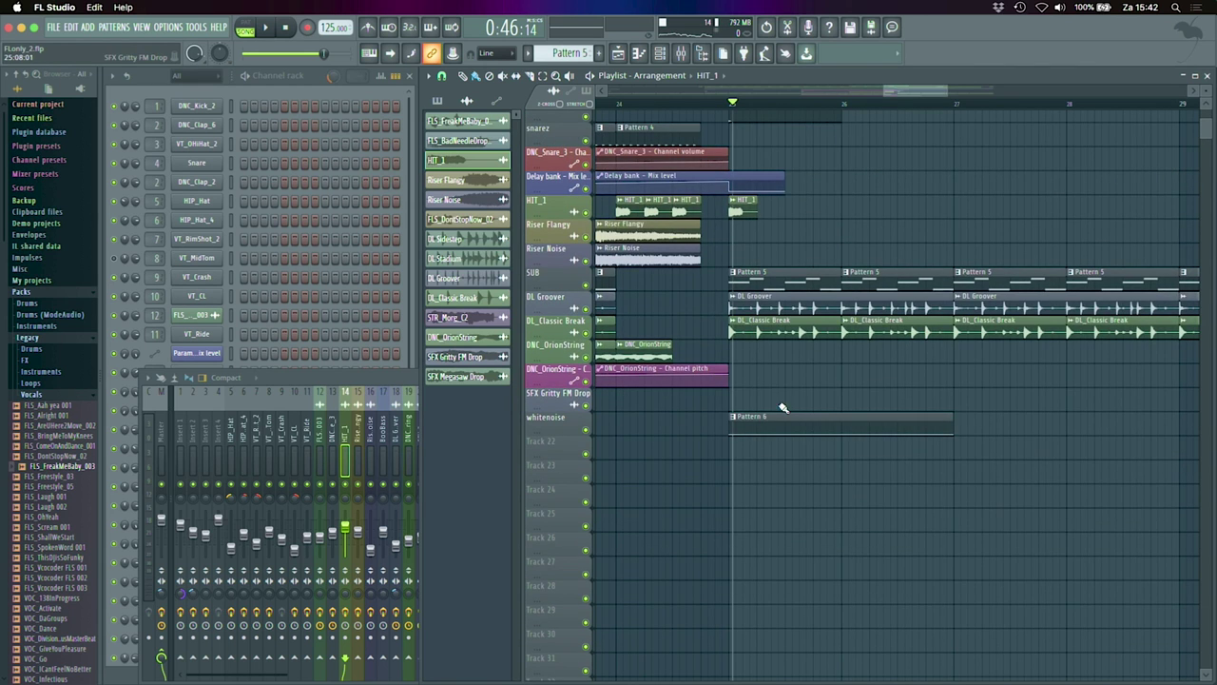
{"action": "double_click", "coordinate": [784, 417]}
{"action": "scroll", "coordinate": [276, 408], "scroll_direction": "down", "scroll_amount": 3}
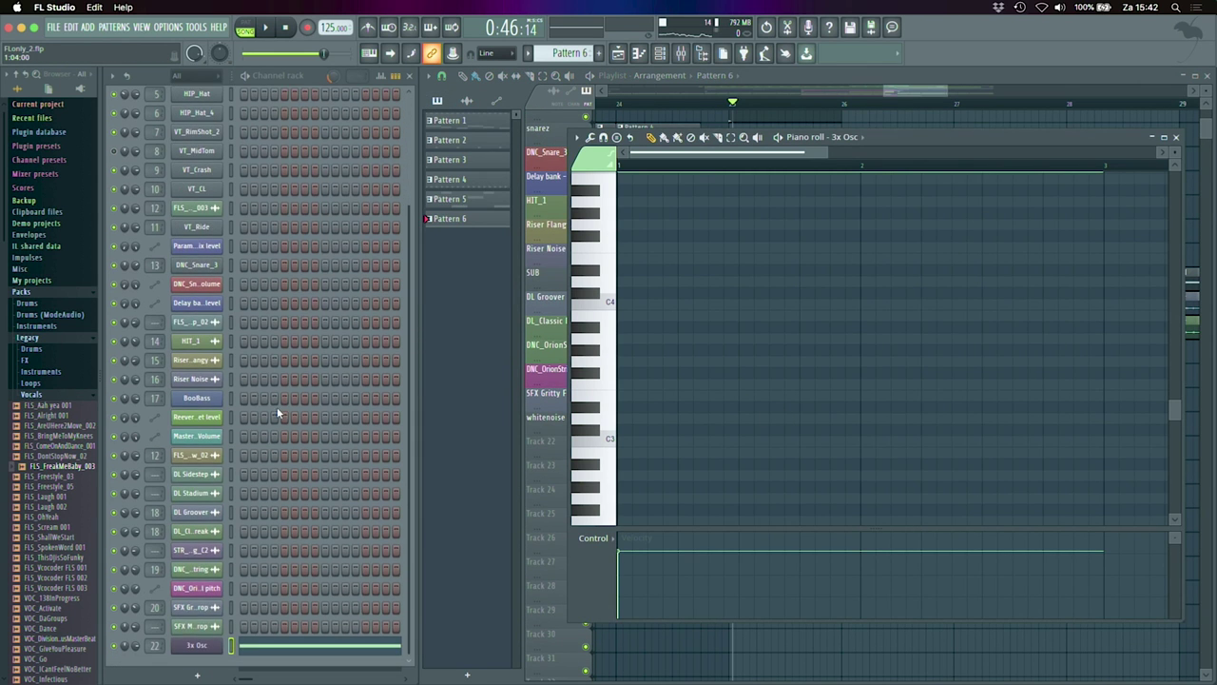
{"action": "left_click", "coordinate": [196, 644]}
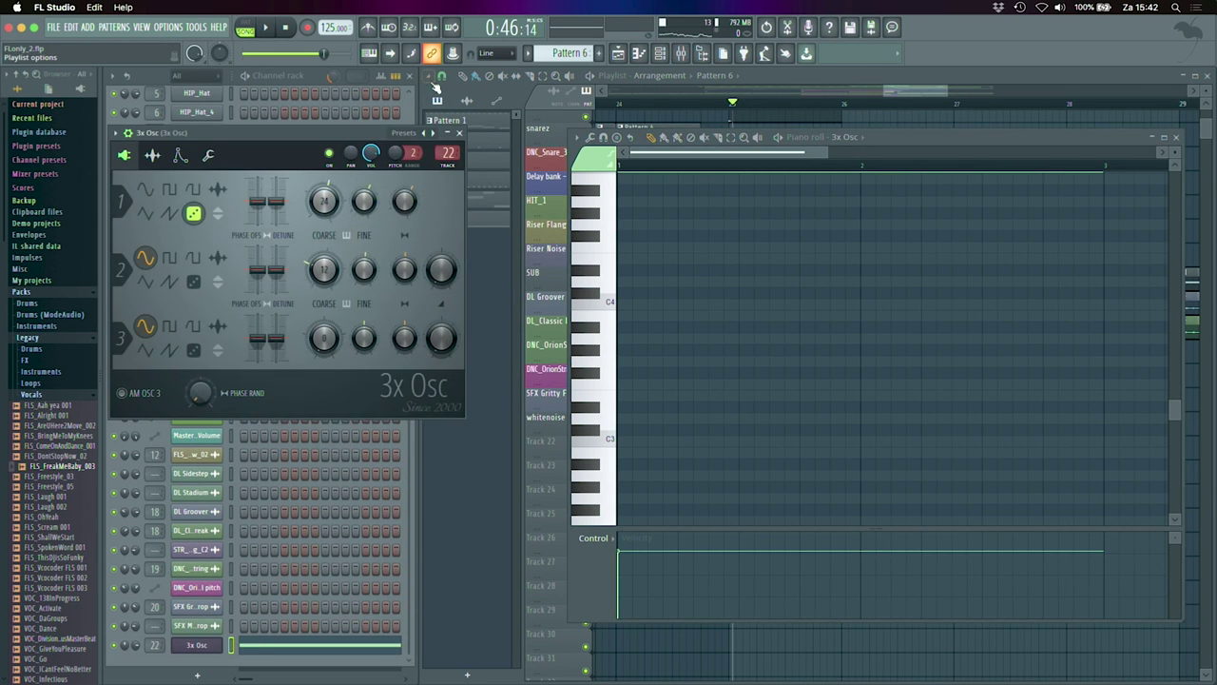
Step: Inspect the Fruity parametric EQ 2 curve on the 3x Osc mixer track, closing the EQ, piano roll and plugin windows
{"action": "double_click", "coordinate": [446, 153]}
{"action": "left_click", "coordinate": [1108, 423]}
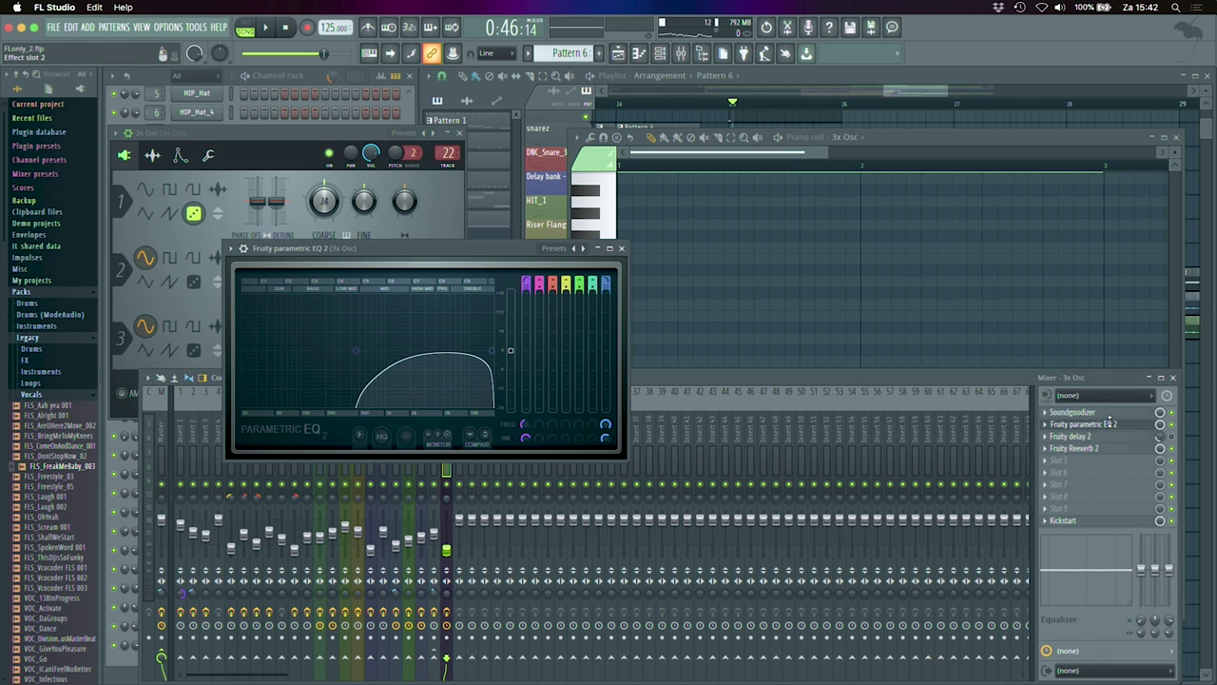
{"action": "left_click", "coordinate": [621, 249]}
{"action": "left_click", "coordinate": [1176, 137]}
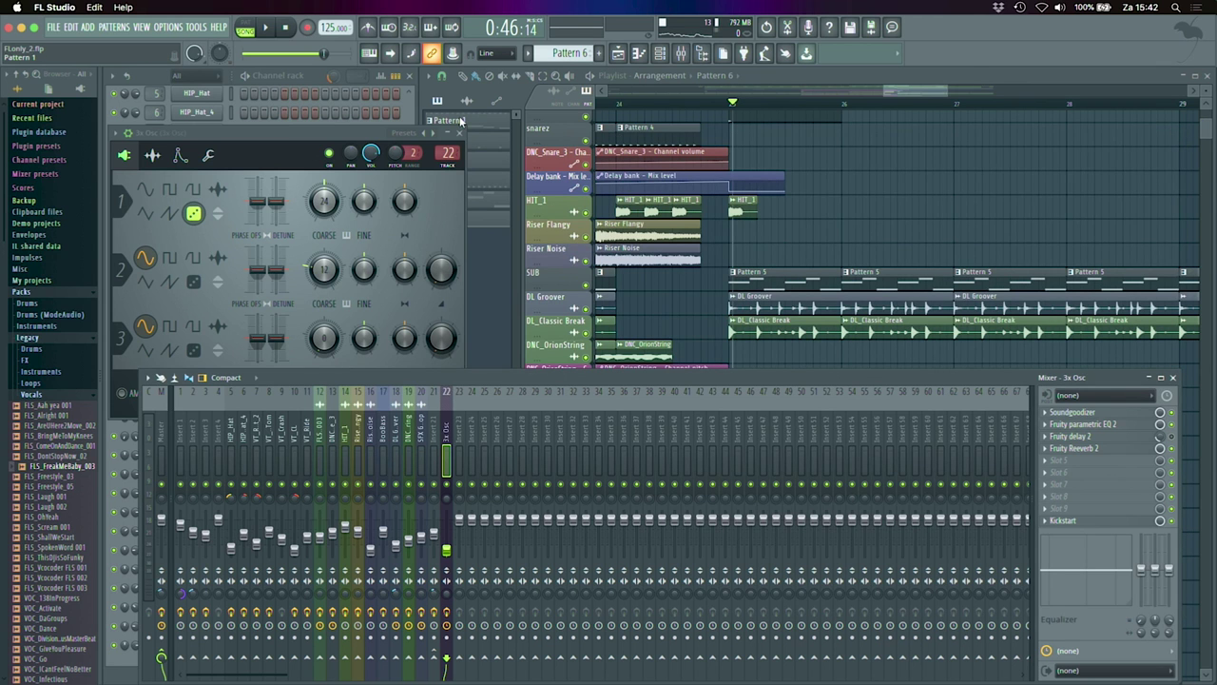
{"action": "left_click", "coordinate": [460, 133]}
Step: Solo the DNC_OrionString track with its channel pitch automation and open the DNC_OrionString sample settings
{"action": "left_click_drag", "start_coordinate": [908, 92], "coordinate": [758, 143]}
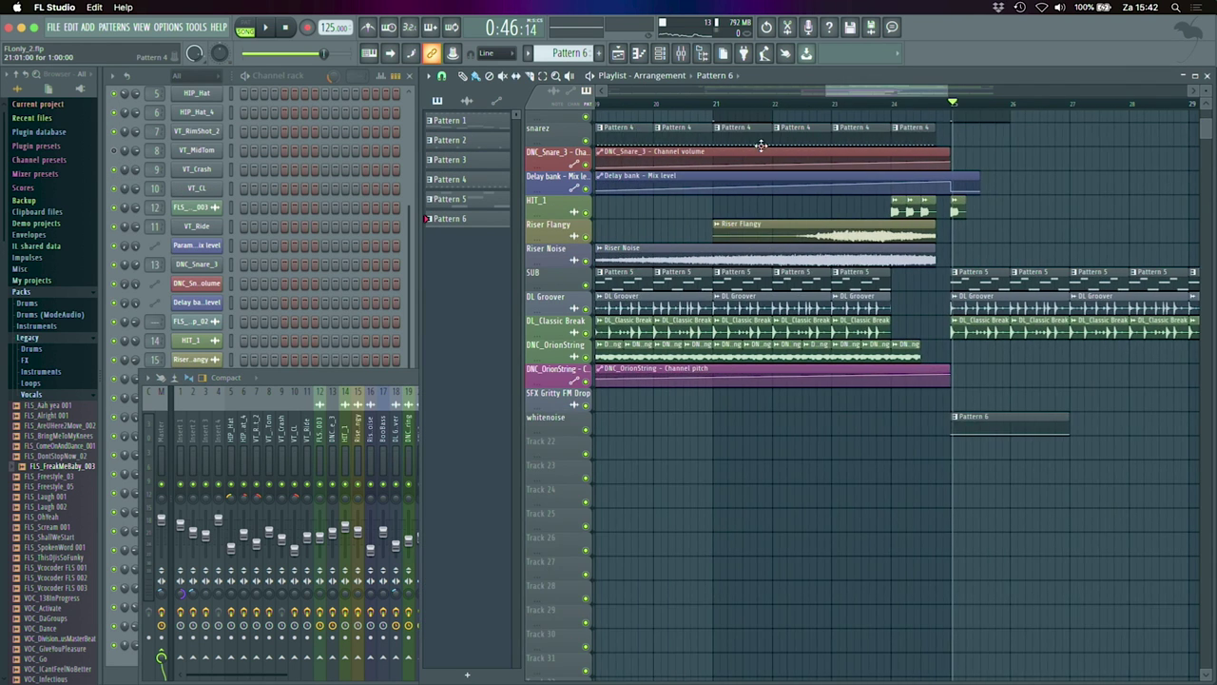
{"action": "scroll", "coordinate": [771, 139], "scroll_direction": "down", "scroll_amount": 2}
{"action": "left_click_drag", "start_coordinate": [823, 92], "coordinate": [761, 114]}
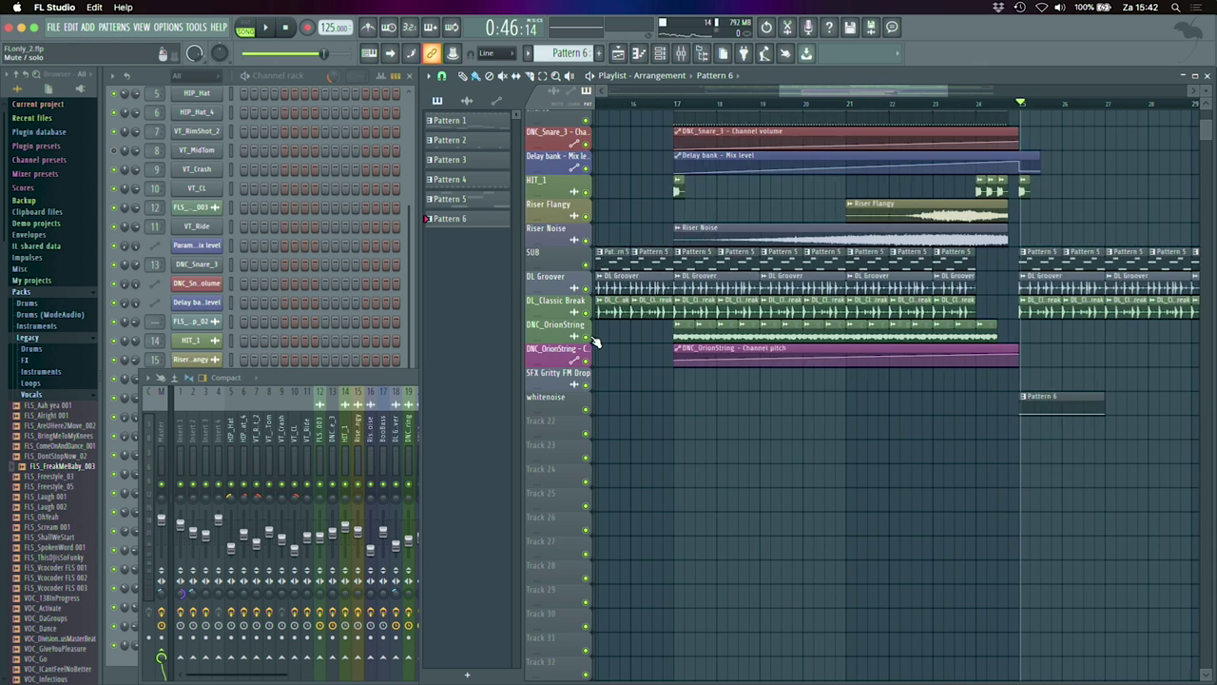
{"action": "right_click", "coordinate": [584, 361]}
{"action": "double_click", "coordinate": [697, 333]}
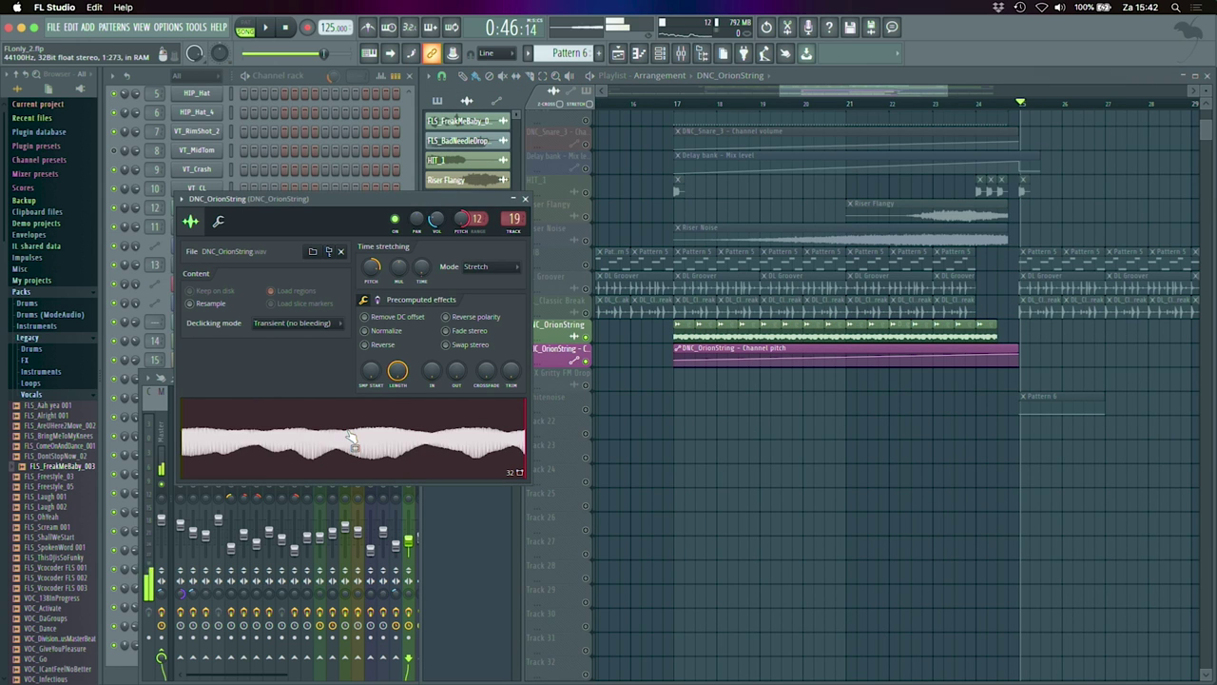
Step: Copy the DNC_OrionString time-stretching pitch value, reset the pitch and paste the copied value back
{"action": "right_click", "coordinate": [372, 274]}
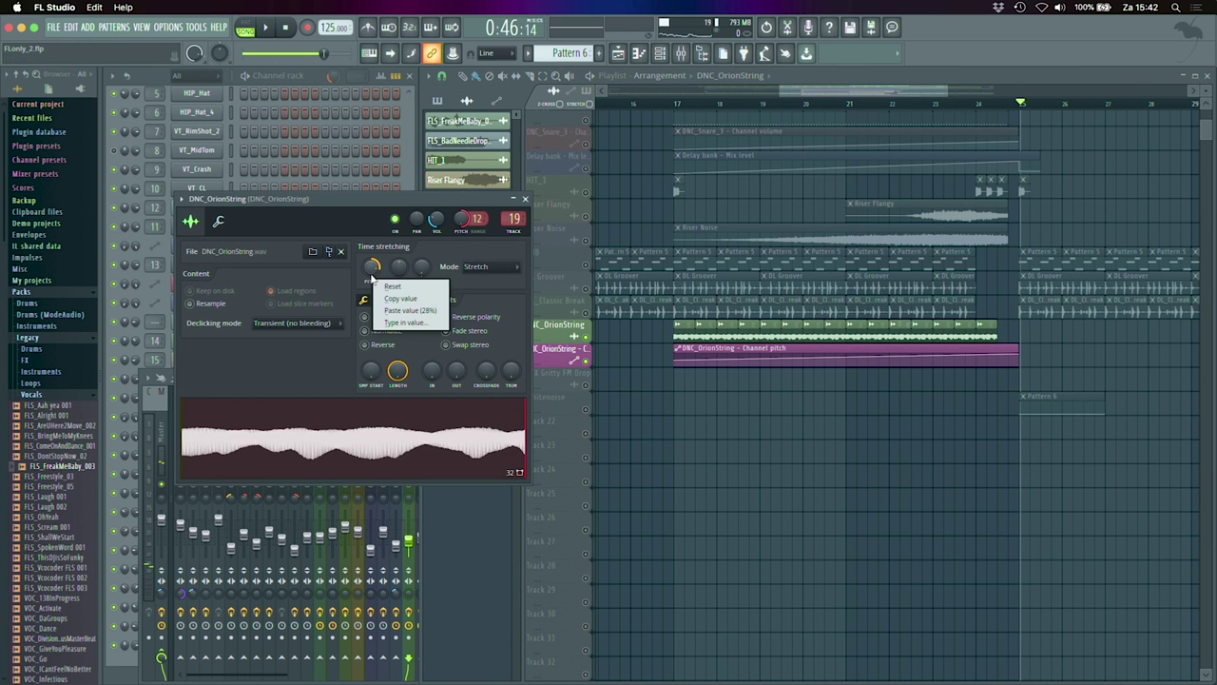
{"action": "left_click", "coordinate": [384, 299]}
{"action": "right_click", "coordinate": [372, 268]}
{"action": "left_click", "coordinate": [393, 286]}
{"action": "right_click", "coordinate": [370, 271]}
{"action": "left_click", "coordinate": [432, 299]}
Step: Play the soloed DNC_OrionString riser from bar 17, view its mixer track's effects and stop playback
{"action": "left_click", "coordinate": [681, 102]}
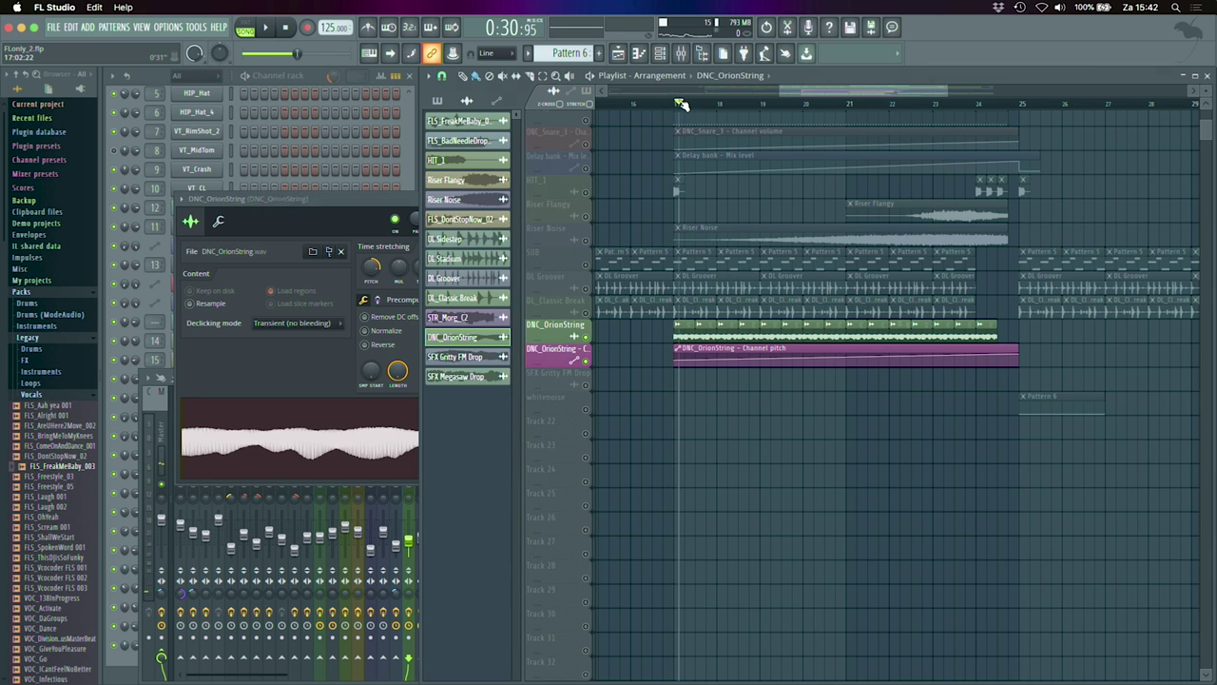
{"action": "key", "text": "space"}
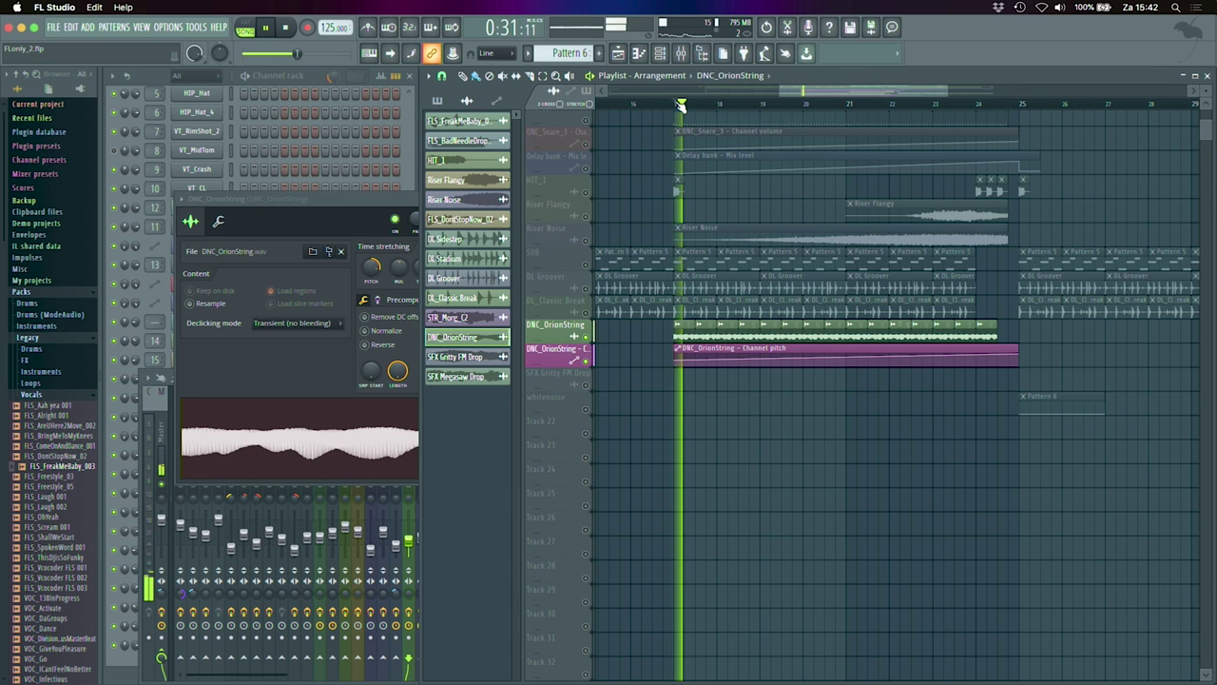
{"action": "left_click", "coordinate": [380, 203]}
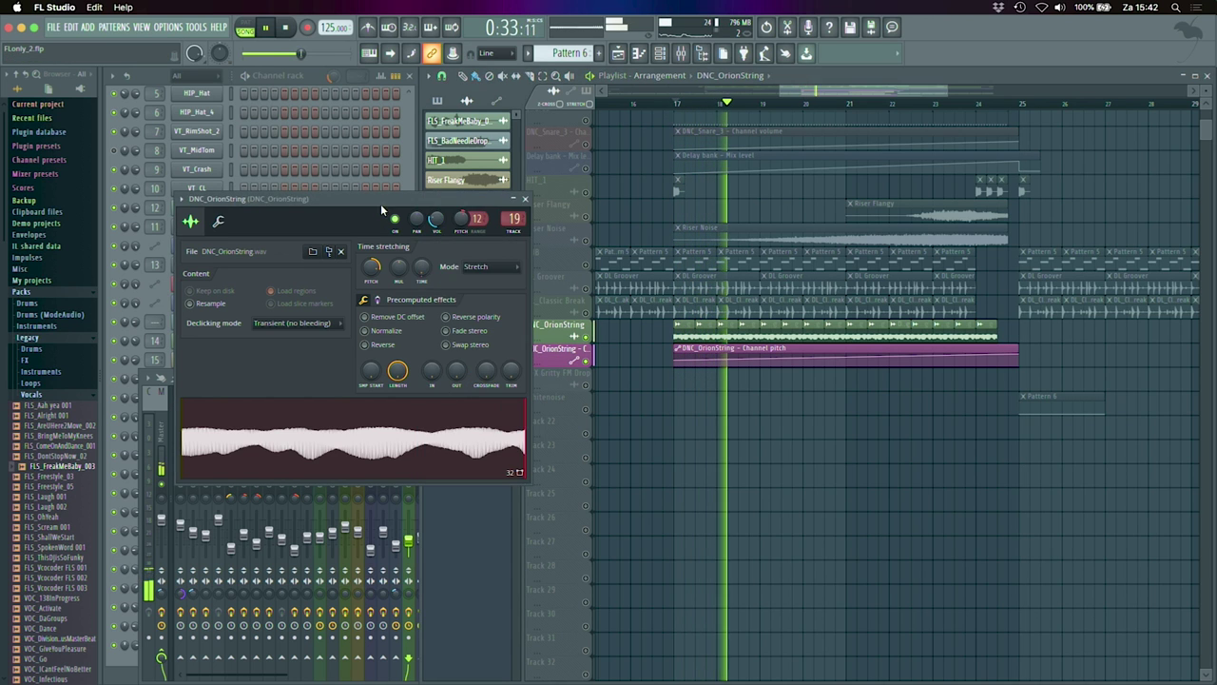
{"action": "double_click", "coordinate": [512, 218]}
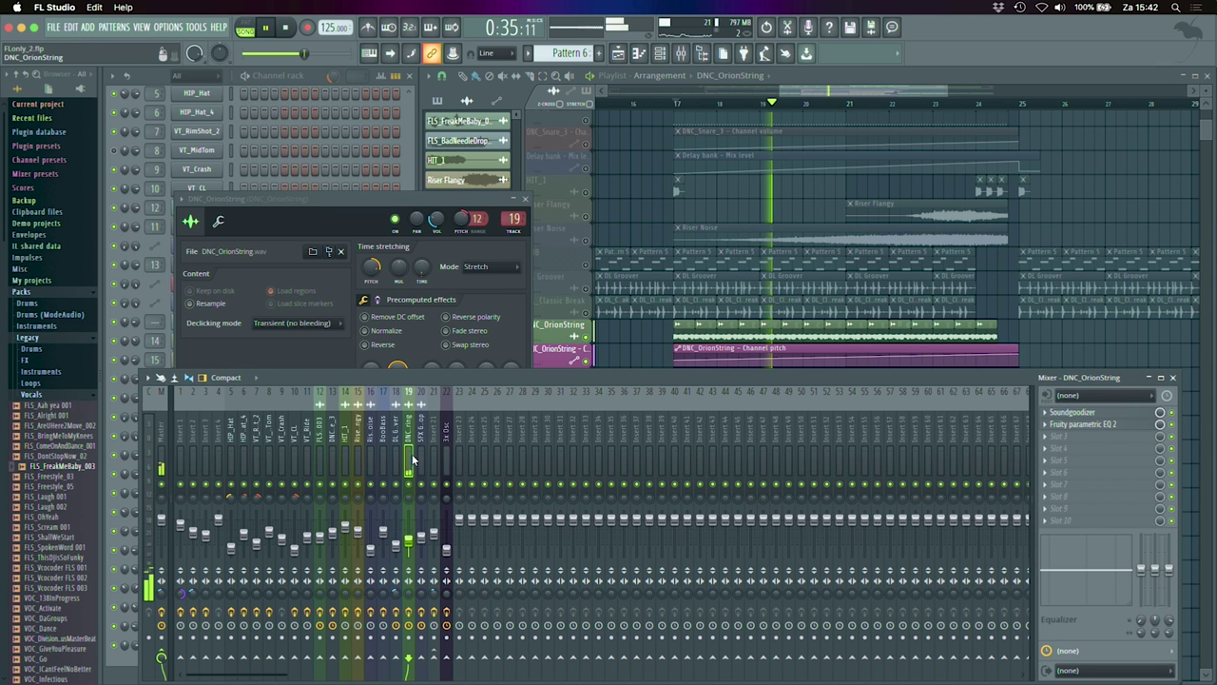
{"action": "left_click", "coordinate": [836, 103]}
{"action": "key", "text": "space"}
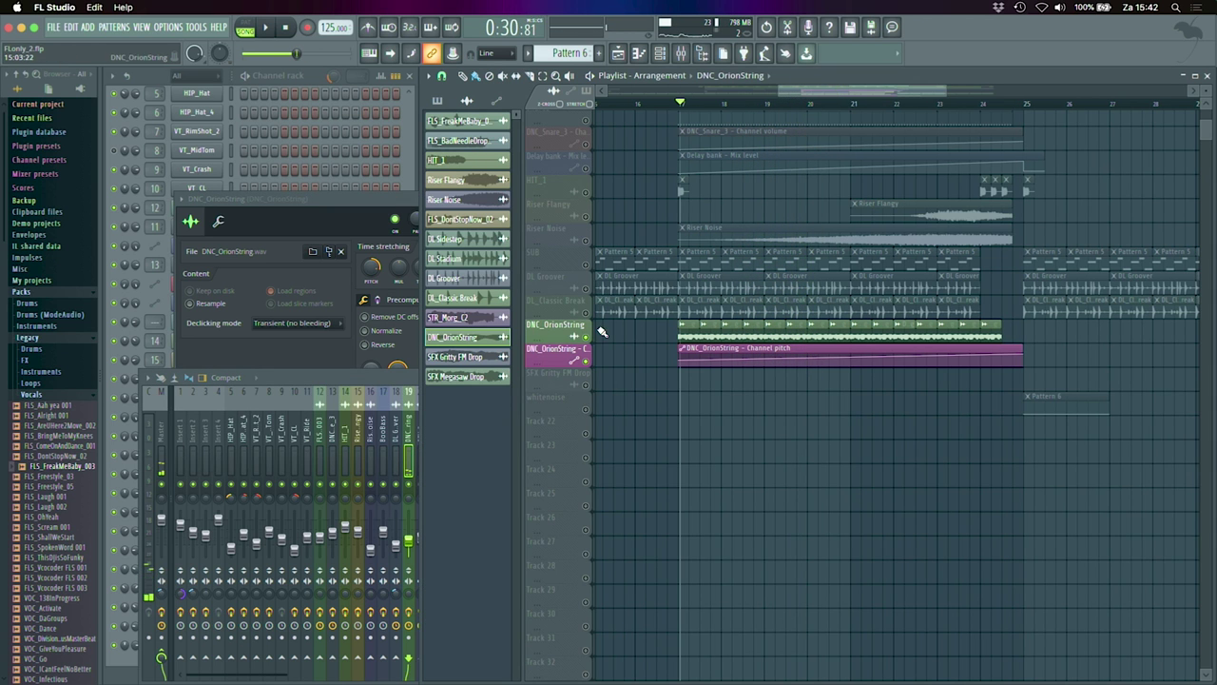
Step: Unsolo the DNC_OrionString track, play the full build-up and the drop, and stop playback
{"action": "right_click", "coordinate": [585, 336]}
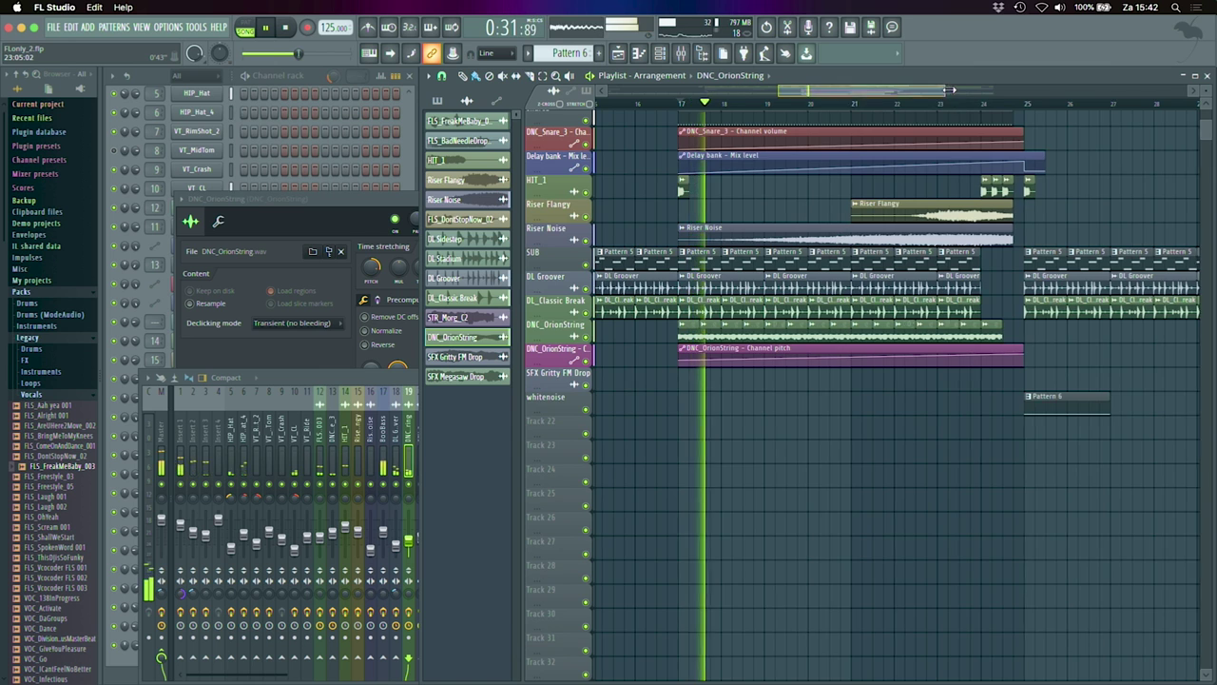
{"action": "scroll", "coordinate": [897, 155], "scroll_direction": "down", "scroll_amount": 2}
{"action": "scroll", "coordinate": [898, 158], "scroll_direction": "up", "scroll_amount": 3}
{"action": "scroll", "coordinate": [898, 158], "scroll_direction": "up", "scroll_amount": 3}
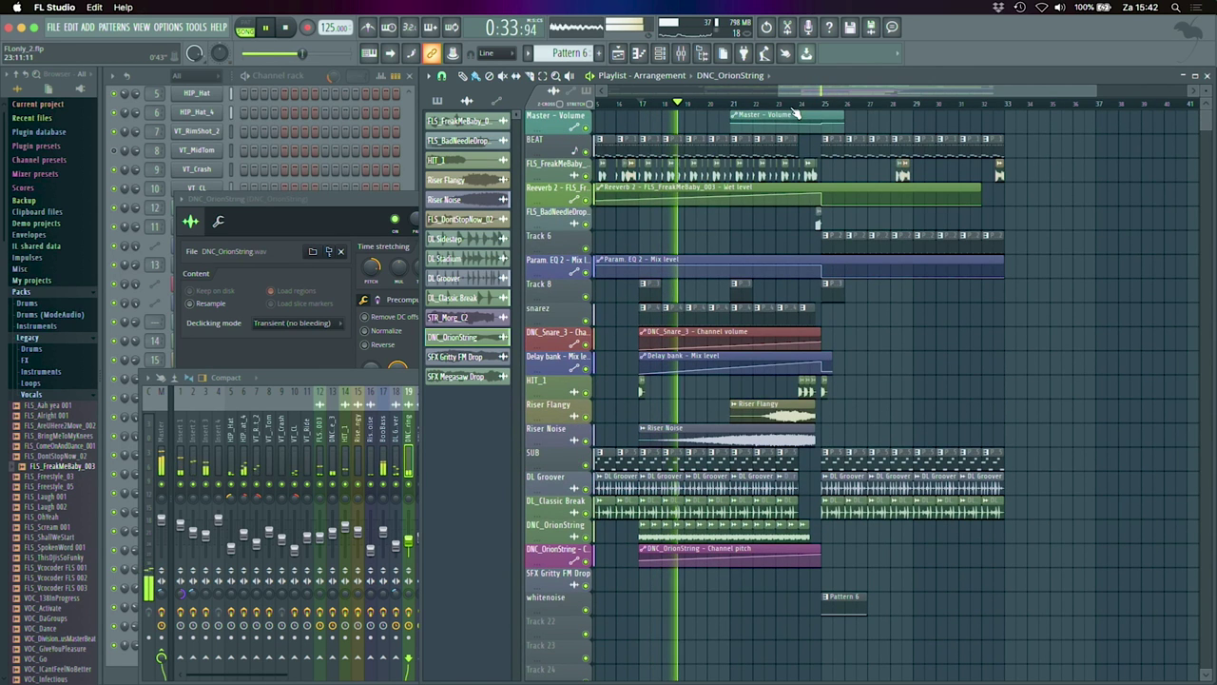
{"action": "left_click", "coordinate": [788, 103]}
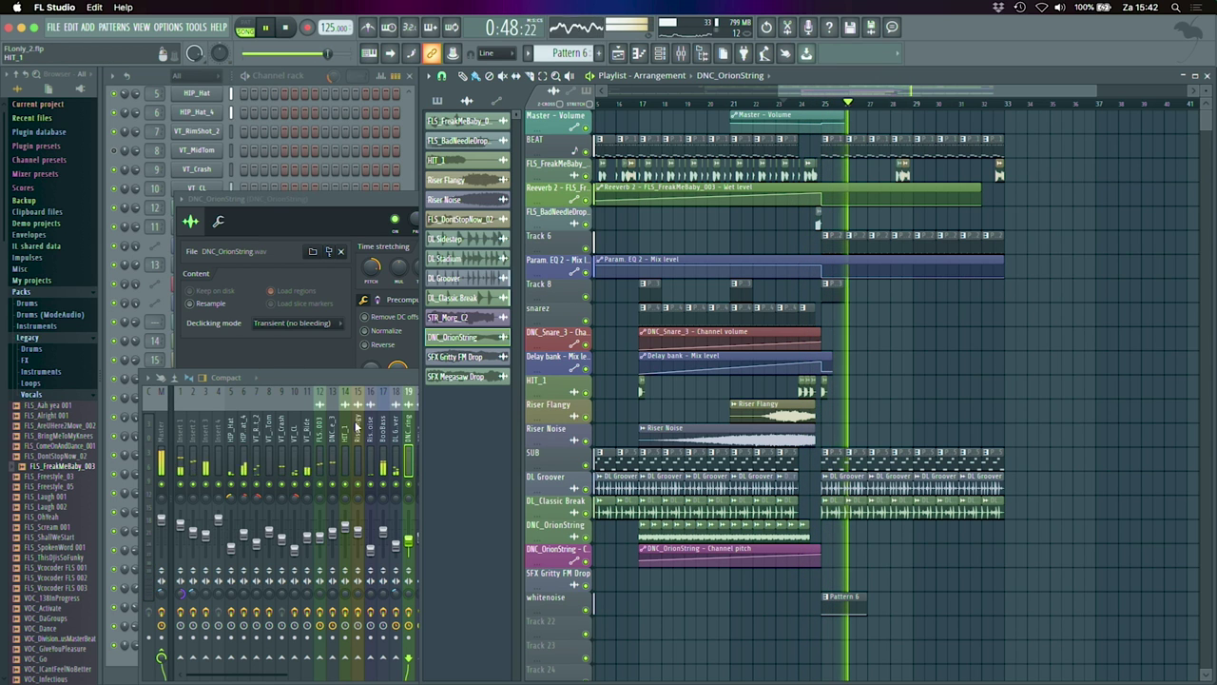
{"action": "key", "text": "space"}
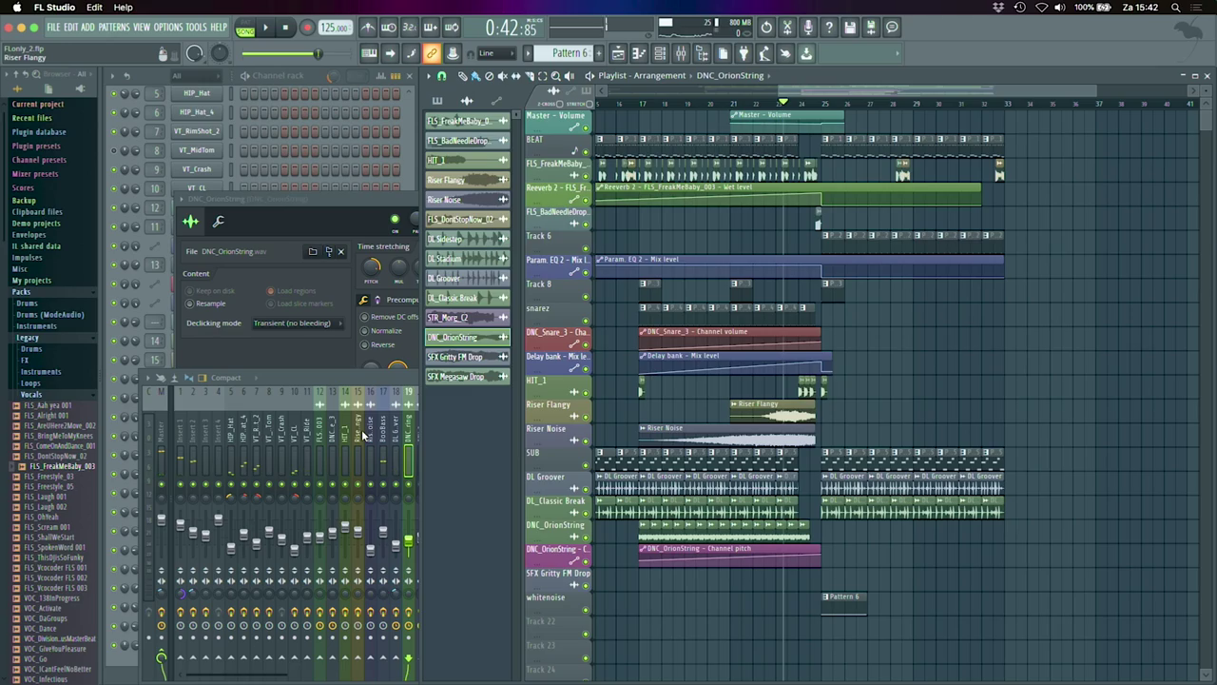